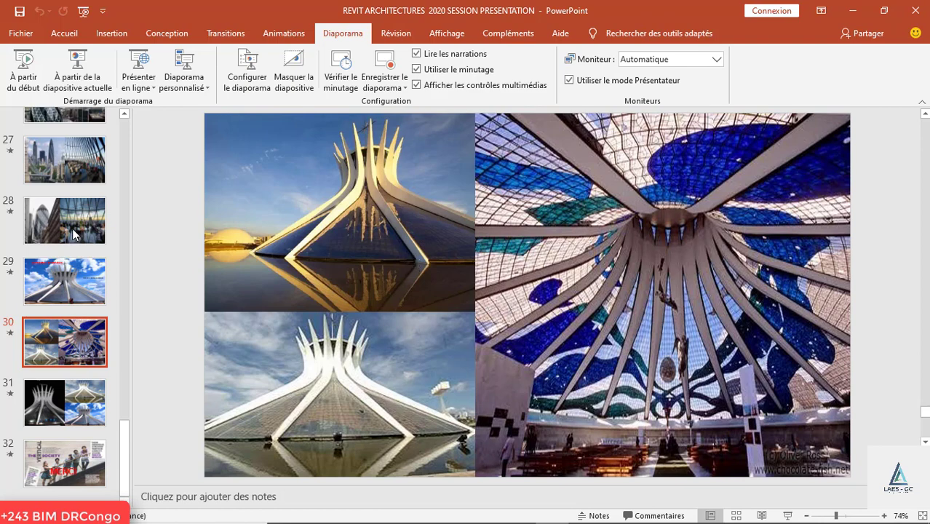
Step: Switch from the cathedral slides to Revit and examine the finished Cathedral of Brasilia 3D model from several sides
{"action": "key", "text": "Down"}
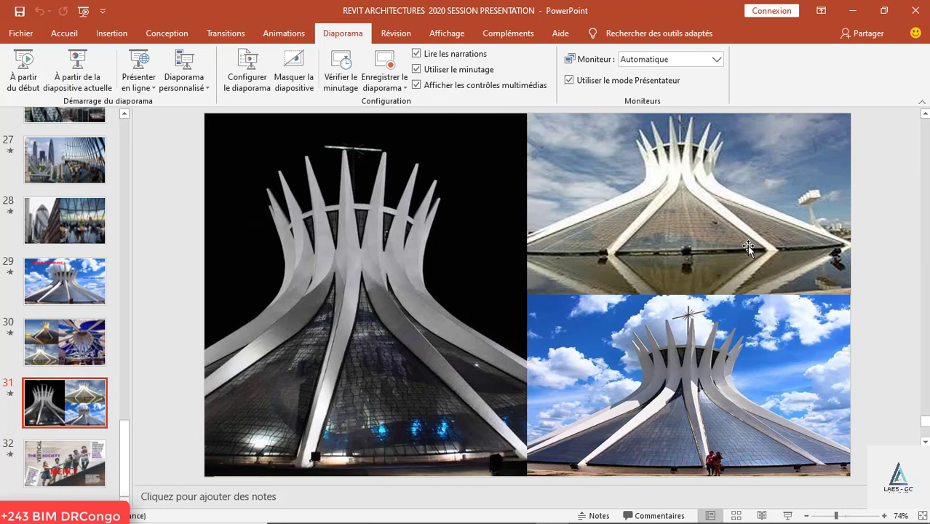
{"action": "left_click", "coordinate": [856, 12]}
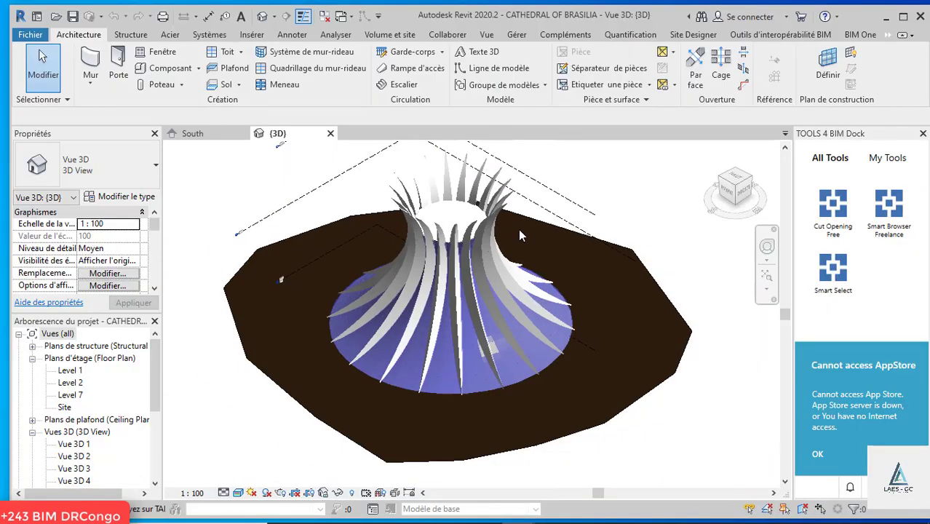
{"action": "middle_click_drag", "start_coordinate": [587, 346], "coordinate": [421, 379], "text": "shift"}
{"action": "scroll", "coordinate": [528, 227], "scroll_direction": "up", "scroll_amount": 5}
{"action": "scroll", "coordinate": [527, 234], "scroll_direction": "down", "scroll_amount": 4}
{"action": "scroll", "coordinate": [421, 276], "scroll_direction": "up", "scroll_amount": 4}
{"action": "middle_click_drag", "start_coordinate": [530, 295], "coordinate": [588, 232], "text": "shift"}
{"action": "scroll", "coordinate": [511, 213], "scroll_direction": "down", "scroll_amount": 6}
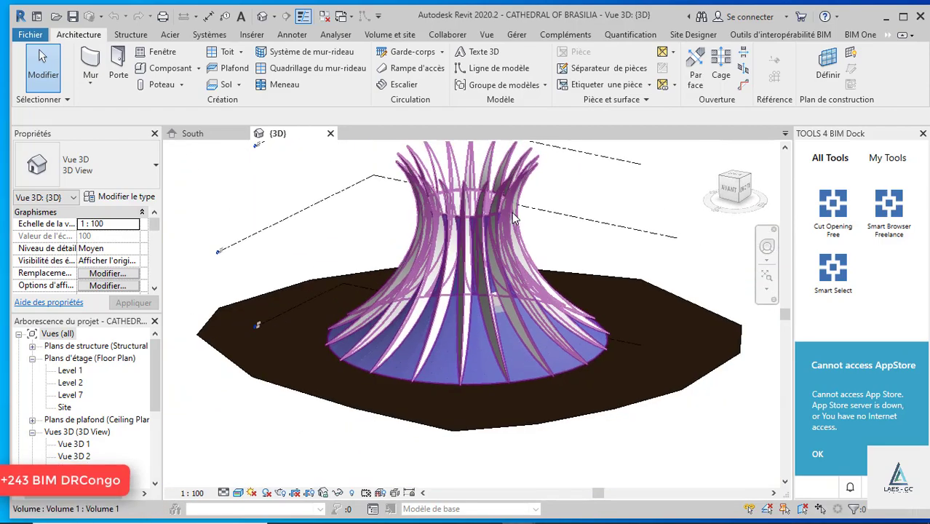
{"action": "scroll", "coordinate": [454, 228], "scroll_direction": "up", "scroll_amount": 6}
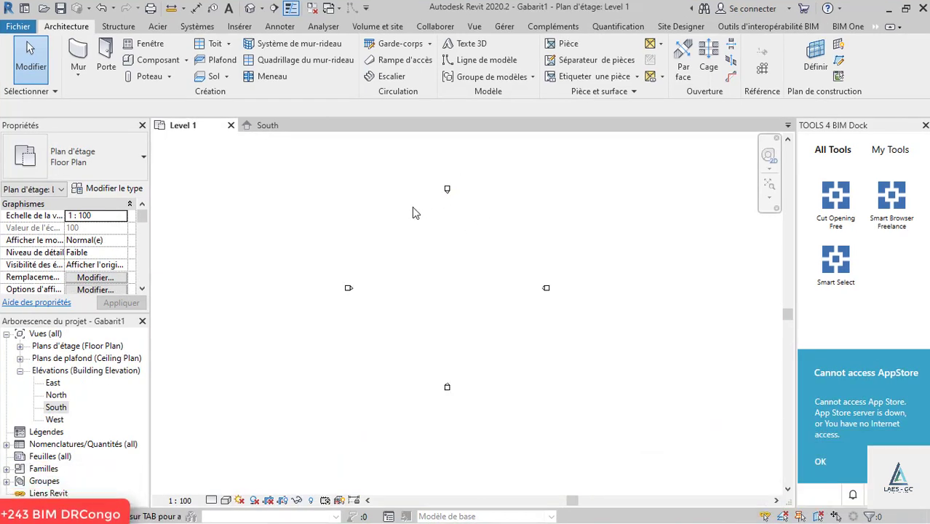
Step: Review the levels in the South elevation and the elevation markers in the Level 1 floor plan of the new project
{"action": "scroll", "coordinate": [408, 295], "scroll_direction": "up", "scroll_amount": 2}
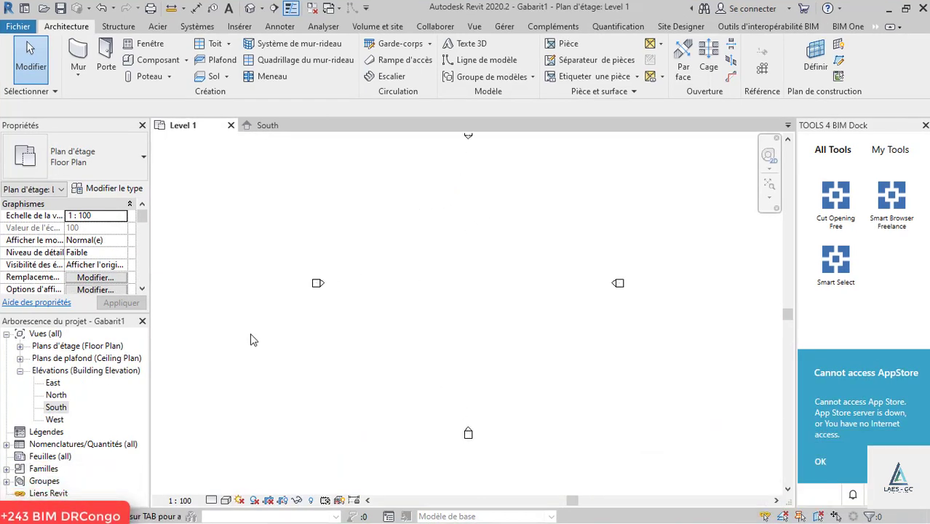
{"action": "left_click", "coordinate": [267, 125]}
{"action": "scroll", "coordinate": [463, 327], "scroll_direction": "down", "scroll_amount": 1}
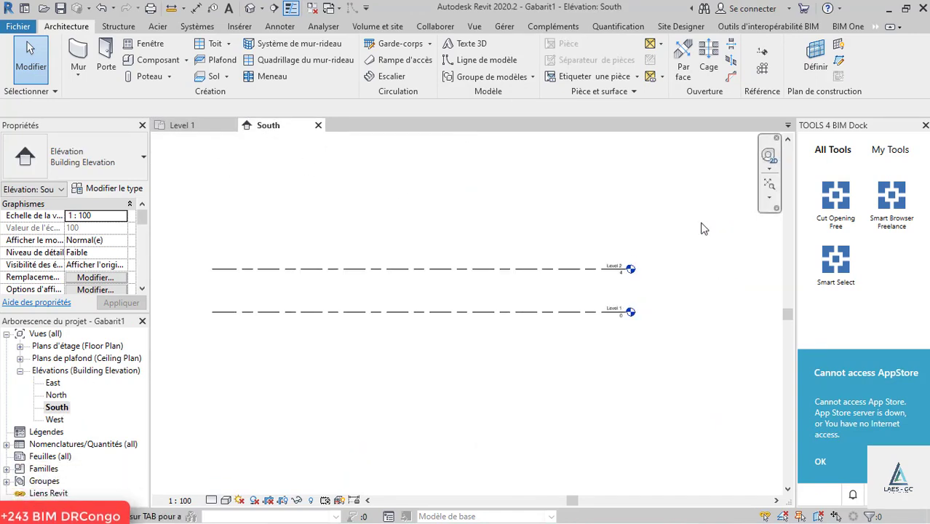
{"action": "scroll", "coordinate": [700, 225], "scroll_direction": "up", "scroll_amount": 2}
{"action": "right_click", "coordinate": [111, 83]}
{"action": "left_click", "coordinate": [182, 126]}
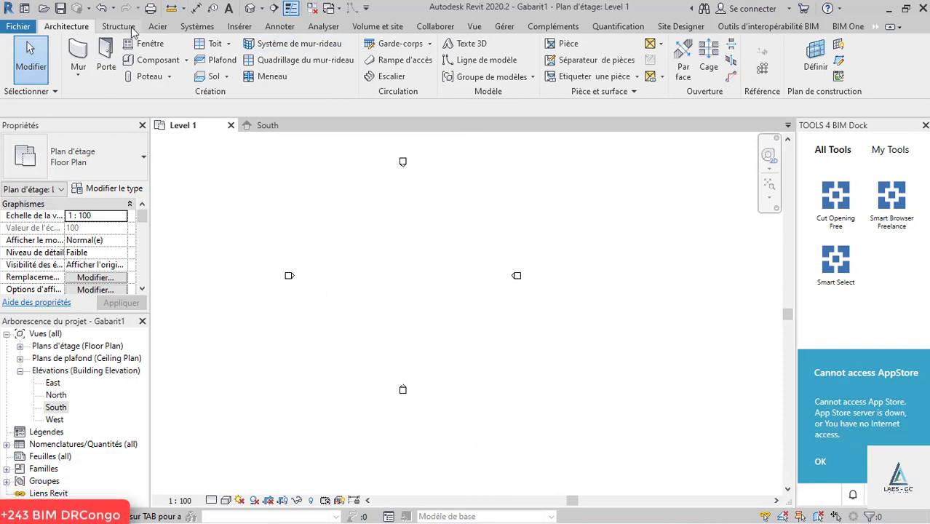
{"action": "scroll", "coordinate": [287, 35], "scroll_direction": "down", "scroll_amount": 5}
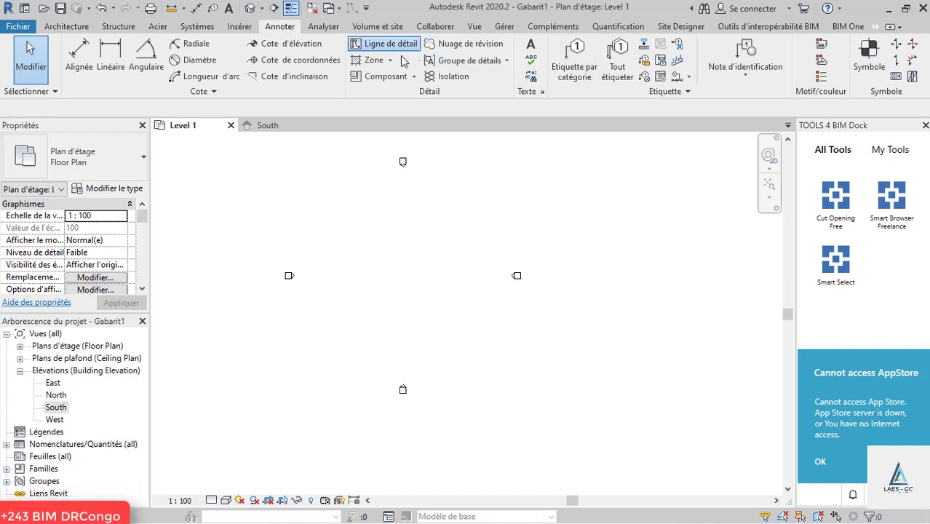
{"action": "left_click", "coordinate": [643, 44]}
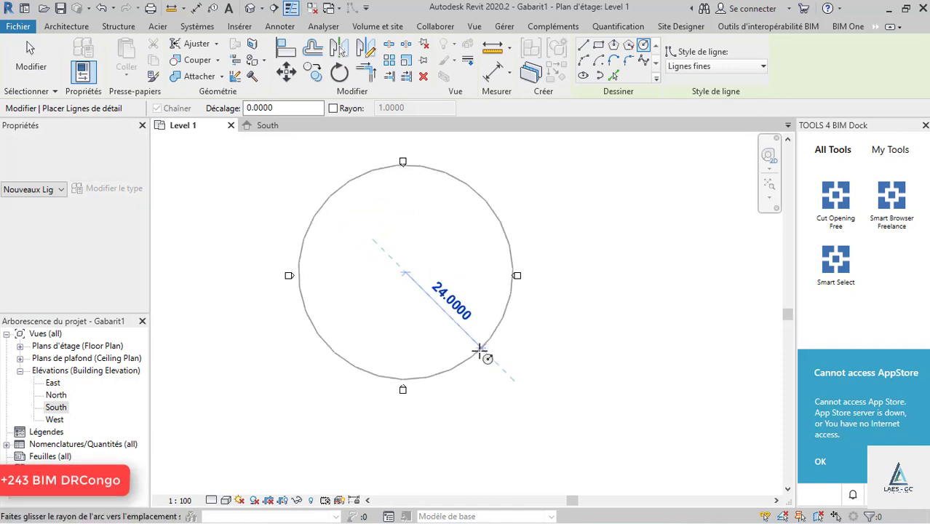
{"action": "left_click", "coordinate": [482, 347]}
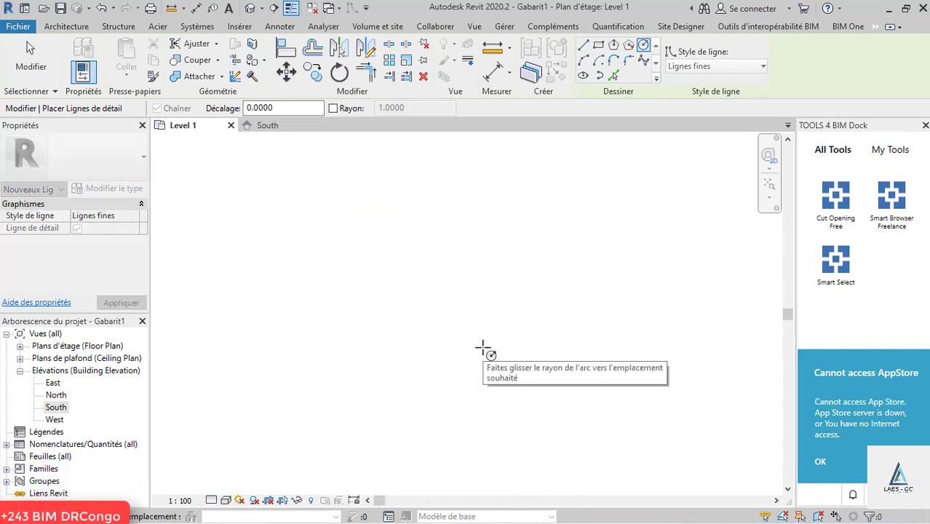
{"action": "scroll", "coordinate": [368, 355], "scroll_direction": "down", "scroll_amount": 10}
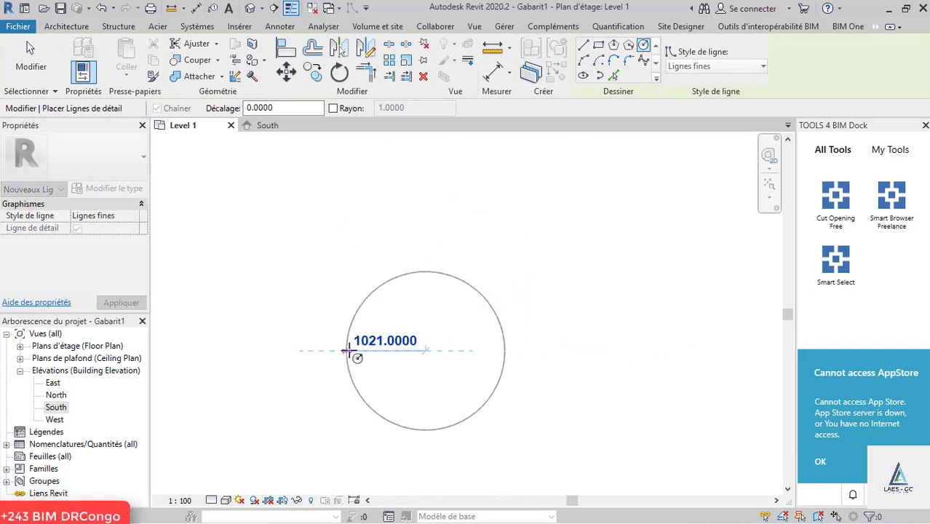
{"action": "scroll", "coordinate": [302, 345], "scroll_direction": "up", "scroll_amount": 10}
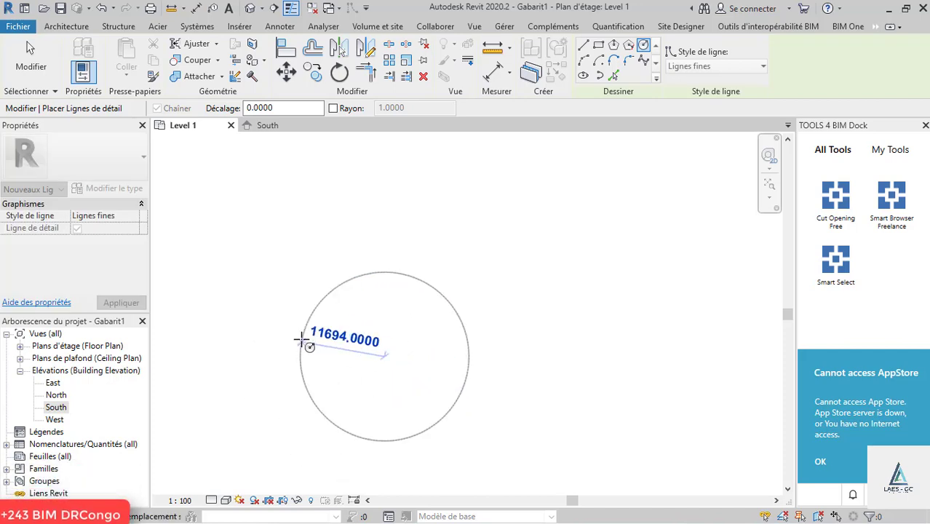
{"action": "key", "text": "Escape"}
{"action": "key", "text": "Escape"}
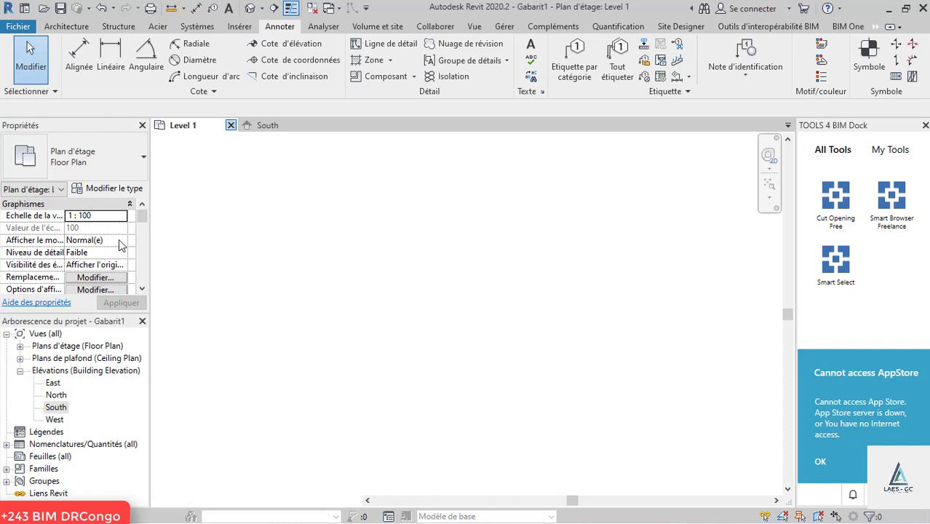
Step: Close and reopen the Level 1 floor plan, and try to draw a detail-line circle with a radius of 35
{"action": "left_click", "coordinate": [230, 125]}
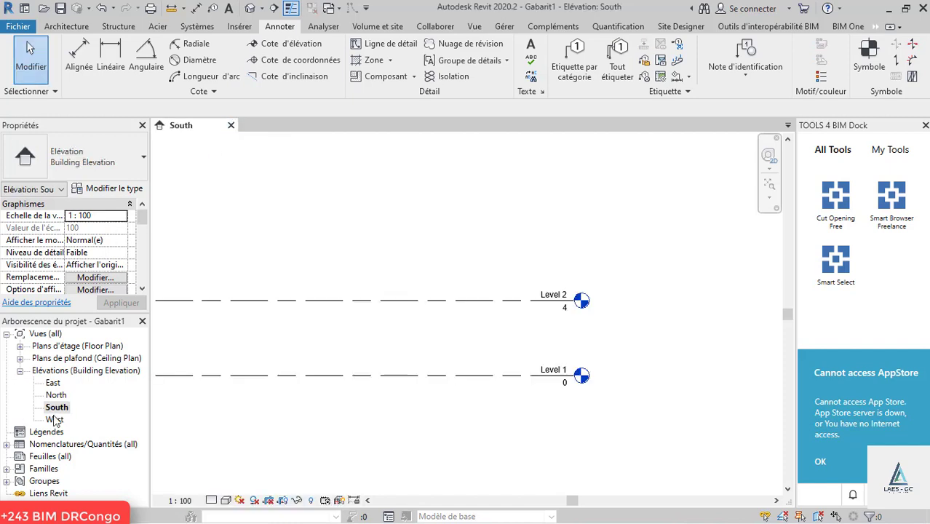
{"action": "left_click", "coordinate": [20, 346]}
{"action": "double_click", "coordinate": [68, 358]}
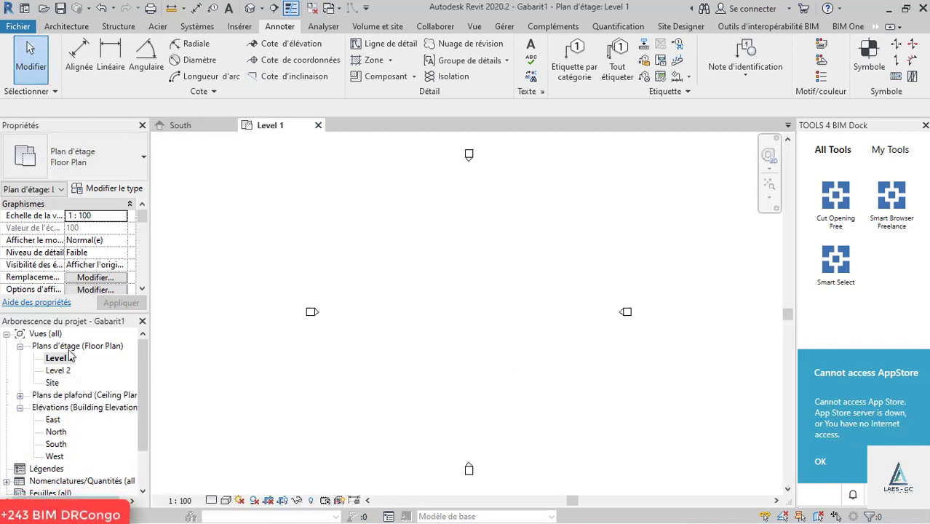
{"action": "left_click", "coordinate": [400, 43]}
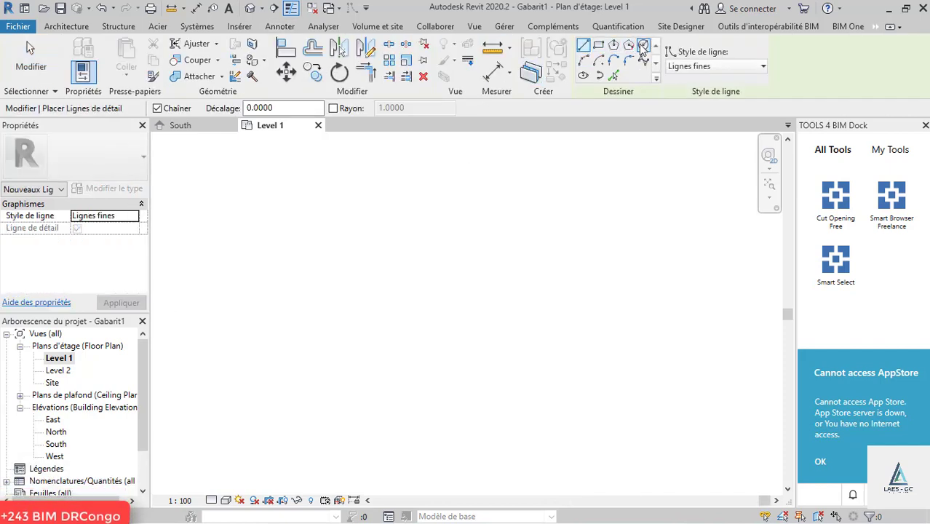
{"action": "right_click", "coordinate": [284, 346]}
{"action": "key", "text": "Escape"}
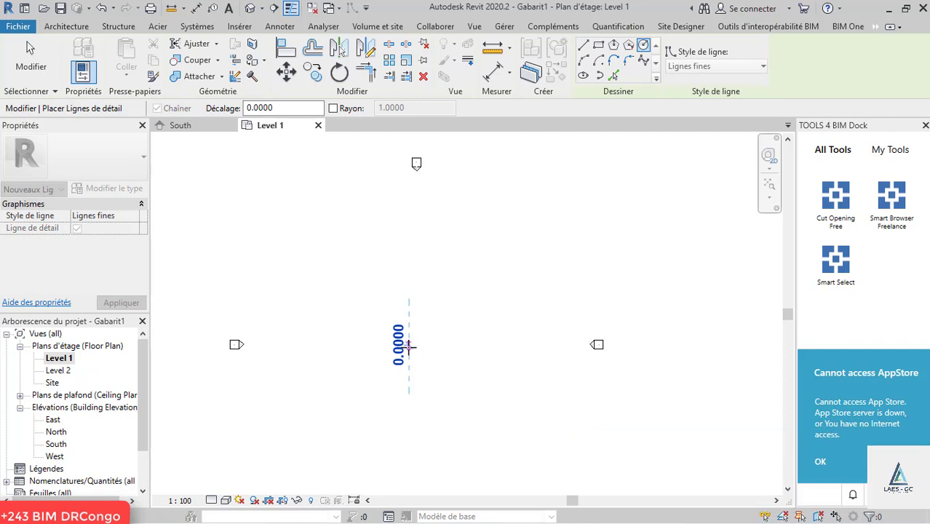
{"action": "right_click", "coordinate": [406, 349]}
{"action": "key", "text": "Escape"}
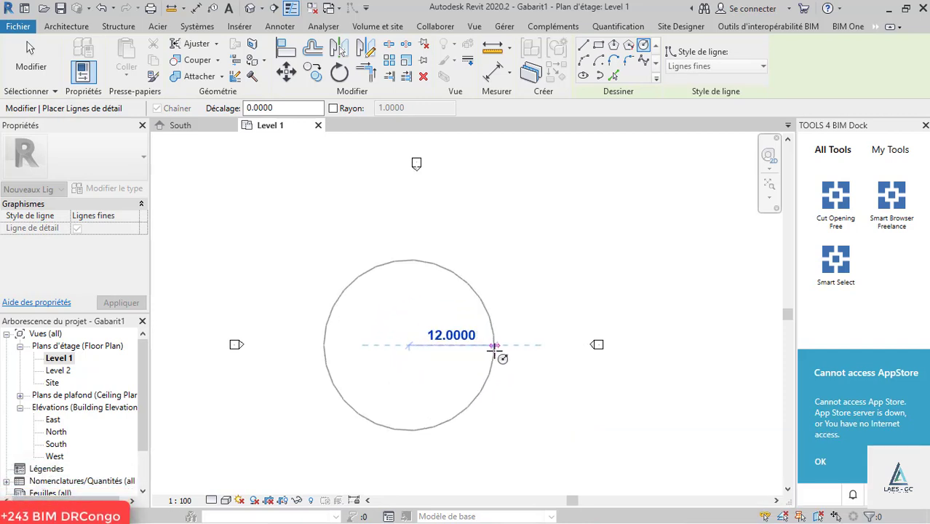
{"action": "key", "text": "Escape"}
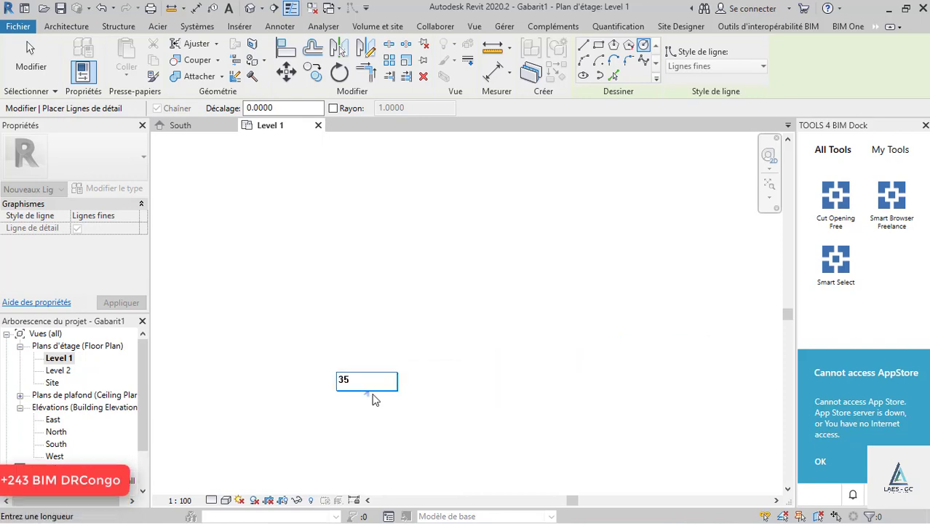
{"action": "key", "text": "Return"}
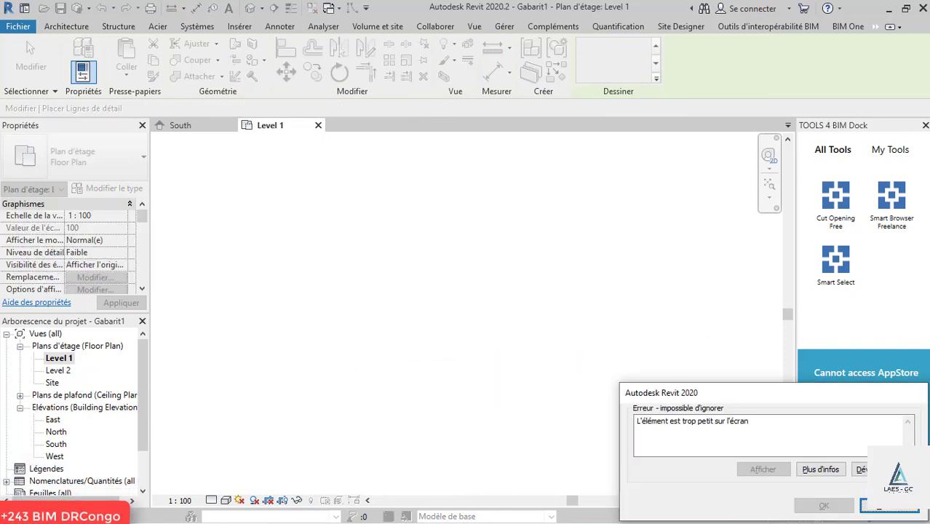
{"action": "left_click", "coordinate": [889, 505]}
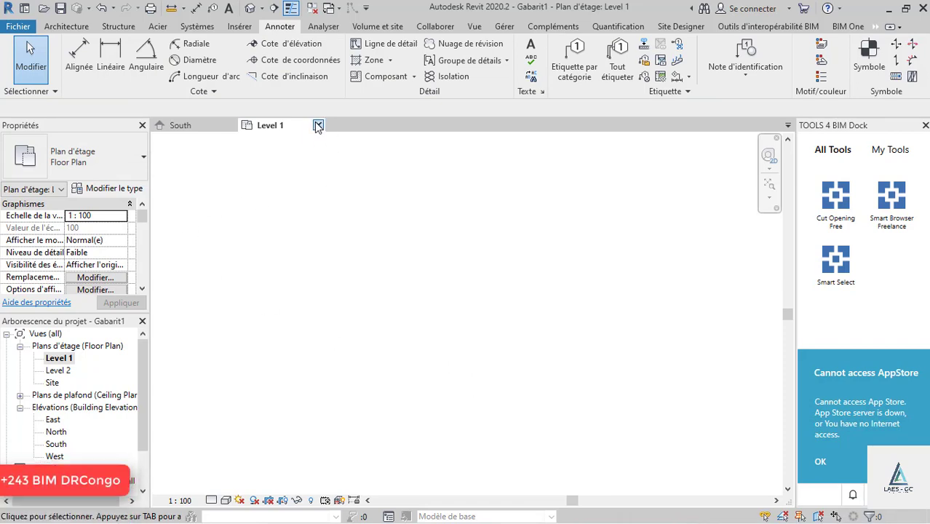
Step: Reopen the Level 1 floor plan and draw a detail-line circle of radius 35 centred between the four elevation markers
{"action": "left_click", "coordinate": [318, 125]}
{"action": "left_click", "coordinate": [58, 358]}
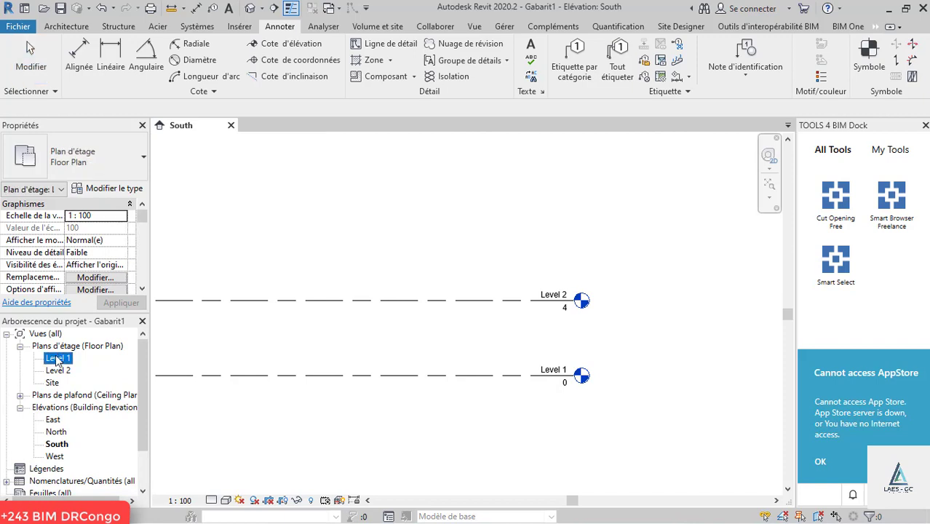
{"action": "double_click", "coordinate": [58, 358]}
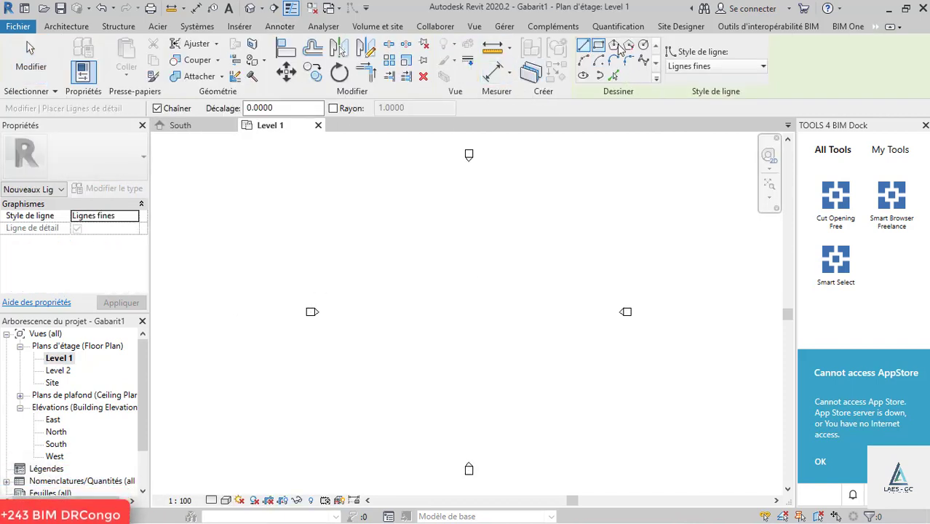
{"action": "left_click", "coordinate": [468, 313]}
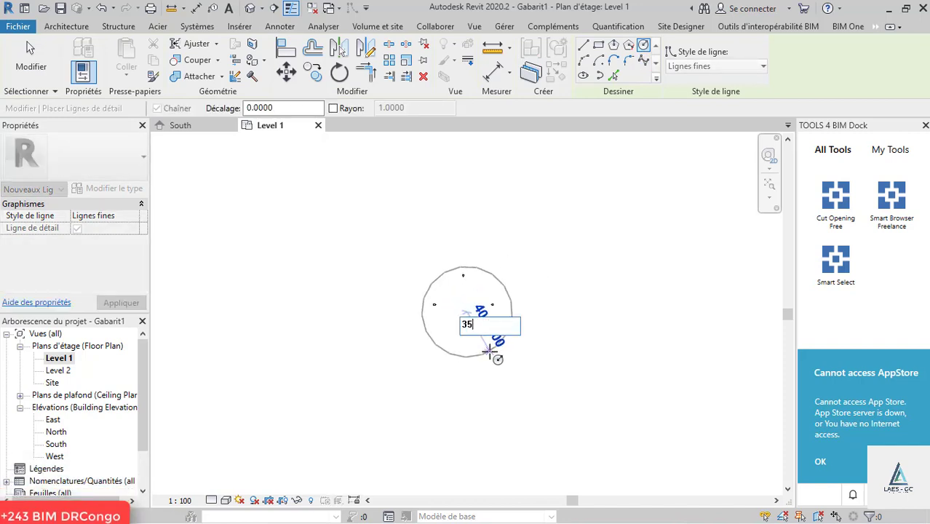
{"action": "type", "text": "35"}
{"action": "key", "text": "Return"}
{"action": "key", "text": "Escape"}
{"action": "key", "text": "Escape"}
{"action": "scroll", "coordinate": [488, 313], "scroll_direction": "up", "scroll_amount": 4}
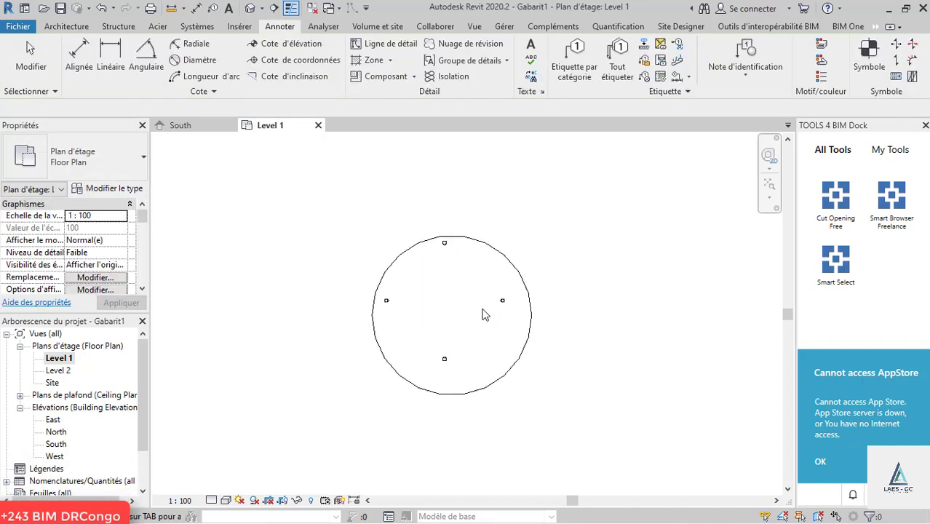
Step: Move all four elevation markers outside the circle, one on each side of it
{"action": "mouse_move", "coordinate": [491, 280]}
{"action": "left_mouse_down"}
{"action": "mouse_move", "coordinate": [513, 332]}
{"action": "mouse_move", "coordinate": [492, 278]}
{"action": "mouse_move", "coordinate": [514, 298]}
{"action": "mouse_move", "coordinate": [590, 322]}
{"action": "left_mouse_up"}
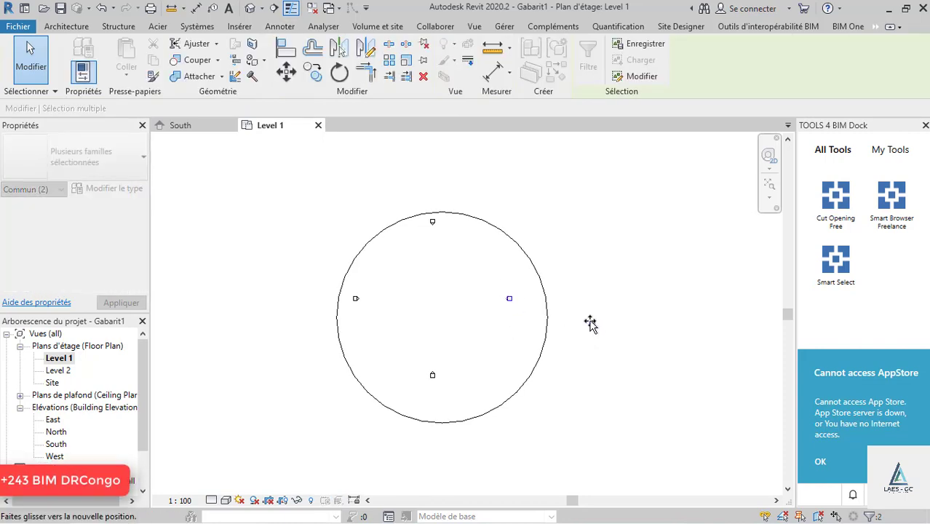
{"action": "left_click", "coordinate": [466, 309]}
{"action": "left_click_drag", "start_coordinate": [356, 294], "coordinate": [360, 300]}
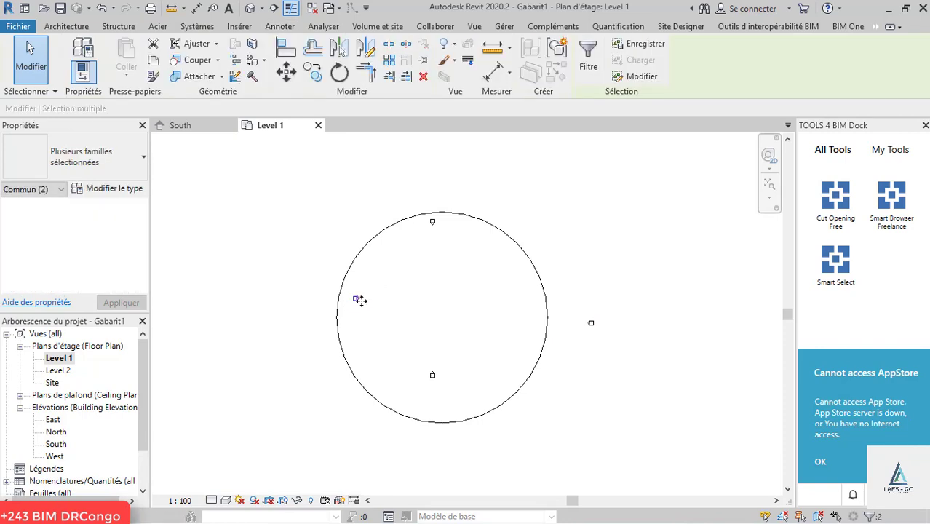
{"action": "left_click_drag", "start_coordinate": [282, 304], "coordinate": [287, 301]}
{"action": "mouse_move", "coordinate": [461, 233]}
{"action": "left_mouse_down"}
{"action": "mouse_move", "coordinate": [430, 223]}
{"action": "mouse_move", "coordinate": [436, 182]}
{"action": "left_mouse_up"}
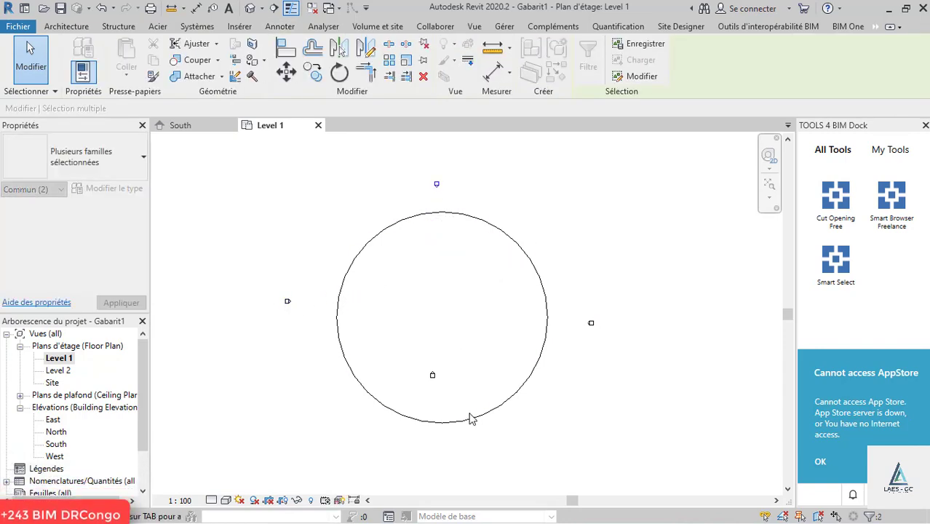
{"action": "scroll", "coordinate": [402, 342], "scroll_direction": "up", "scroll_amount": 8}
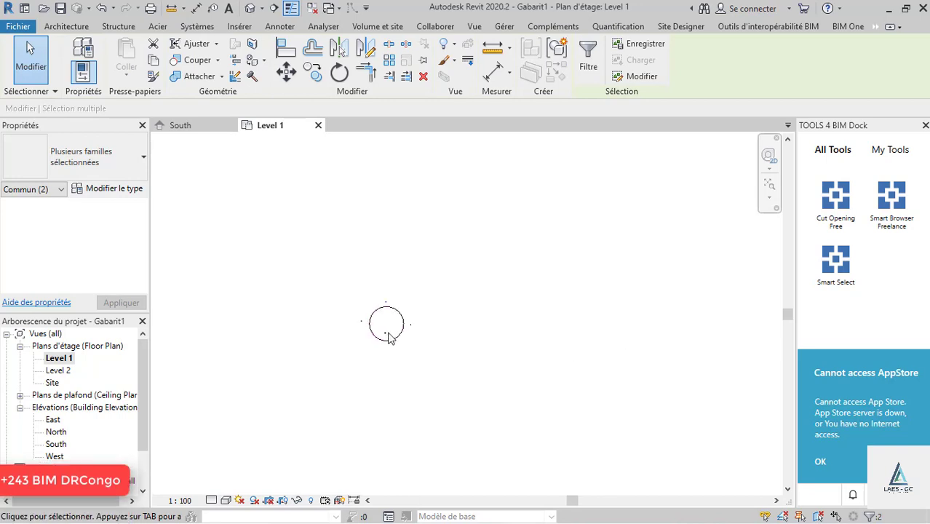
{"action": "key", "text": "Escape"}
{"action": "left_click", "coordinate": [374, 331]}
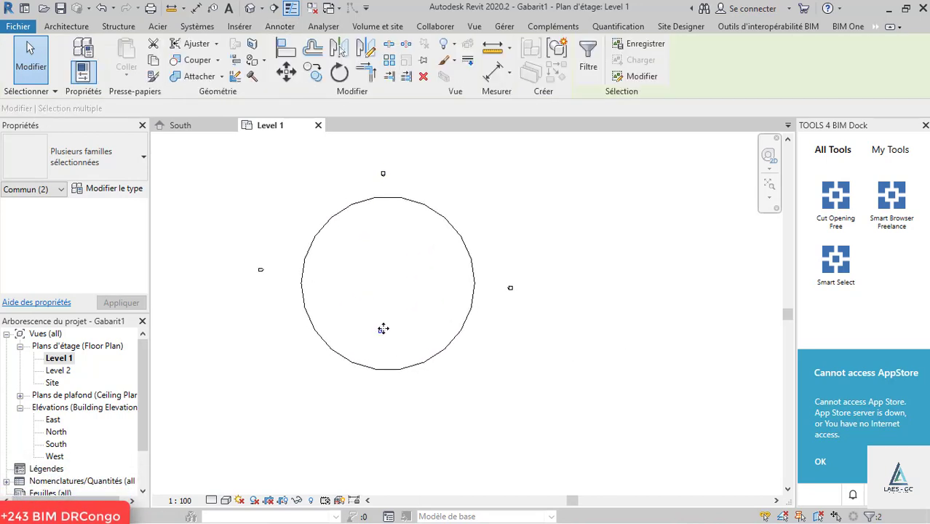
{"action": "left_click_drag", "start_coordinate": [380, 331], "coordinate": [390, 388]}
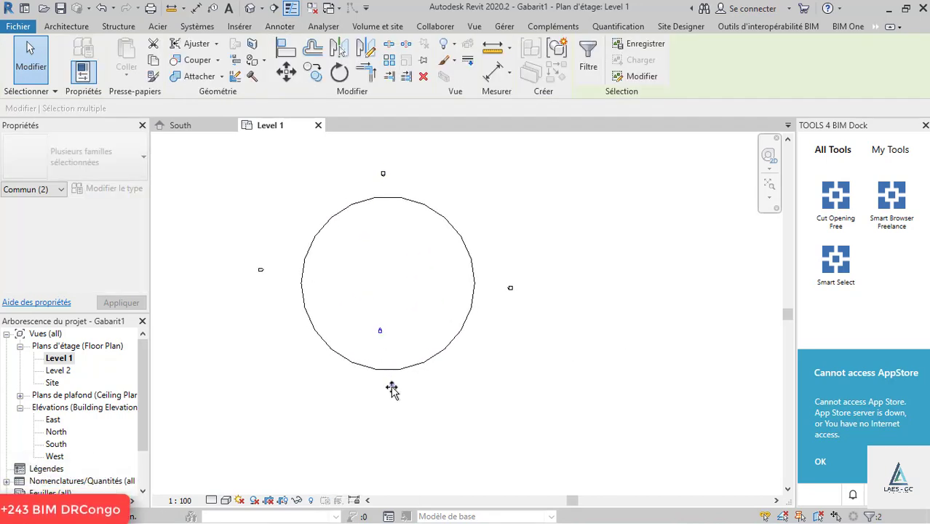
{"action": "left_click", "coordinate": [533, 399]}
{"action": "scroll", "coordinate": [395, 299], "scroll_direction": "up", "scroll_amount": 2}
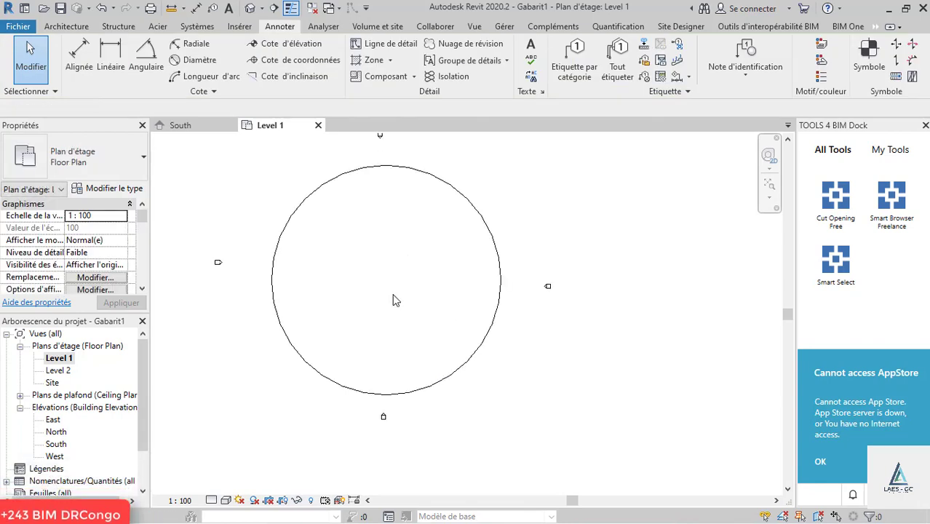
Step: Draw a horizontal and a vertical reference plane crossing at the centre of the circle
{"action": "key", "text": "r"}
{"action": "key", "text": "p"}
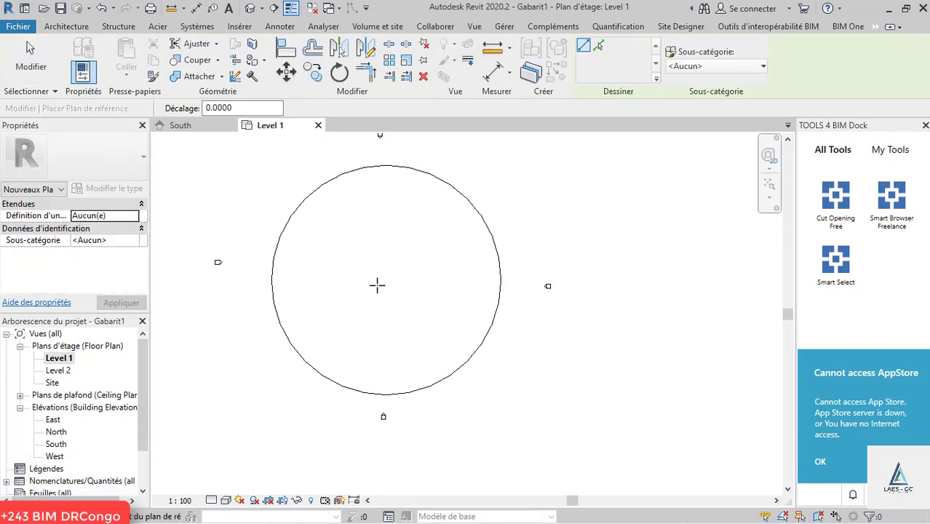
{"action": "left_click", "coordinate": [270, 279]}
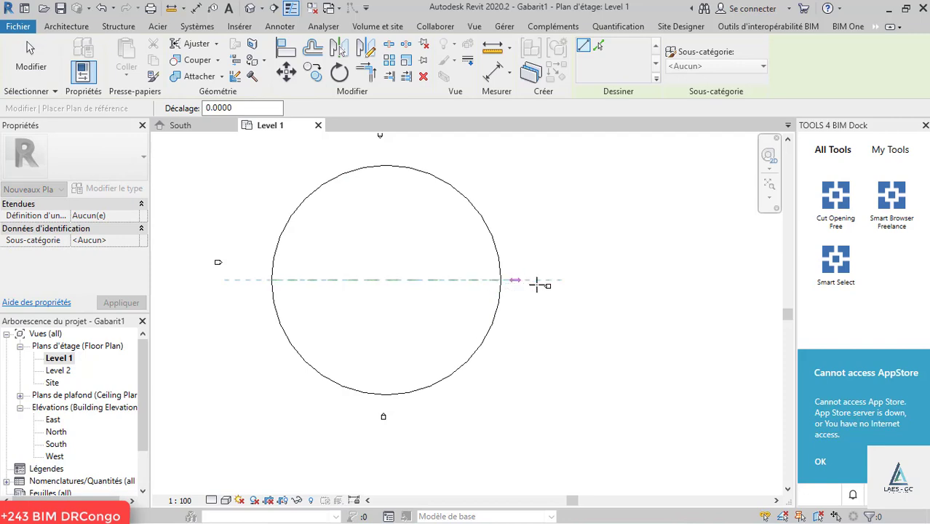
{"action": "left_click", "coordinate": [555, 279]}
{"action": "left_click", "coordinate": [386, 165]}
{"action": "left_click", "coordinate": [382, 429]}
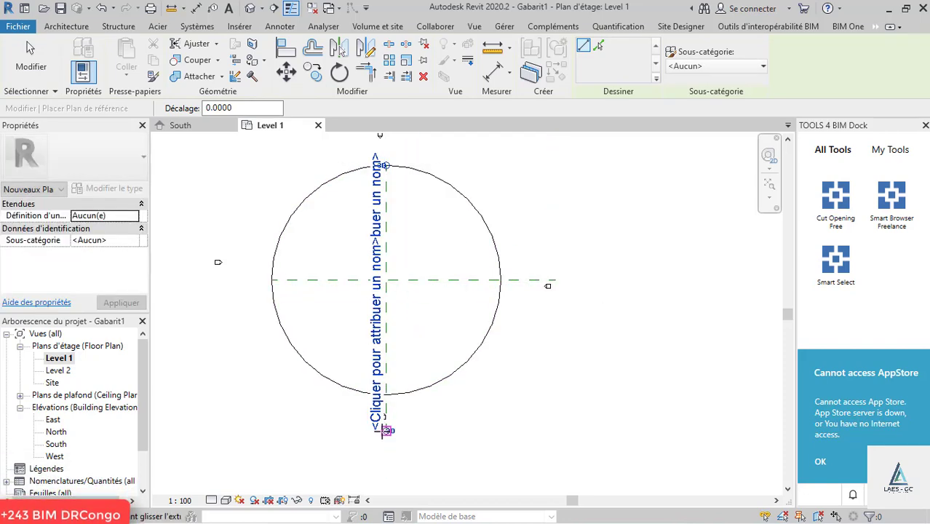
Step: Finish placing reference planes and extend the upper end of the vertical centre plane beyond the circle and the elevation marker
{"action": "key", "text": "Escape"}
{"action": "key", "text": "Escape"}
{"action": "scroll", "coordinate": [403, 481], "scroll_direction": "down", "scroll_amount": 4}
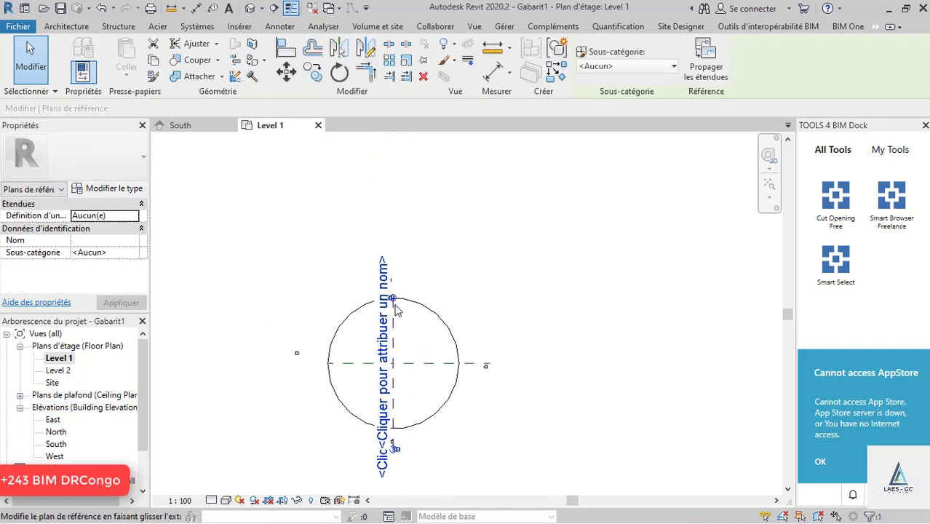
{"action": "scroll", "coordinate": [395, 304], "scroll_direction": "up", "scroll_amount": 5}
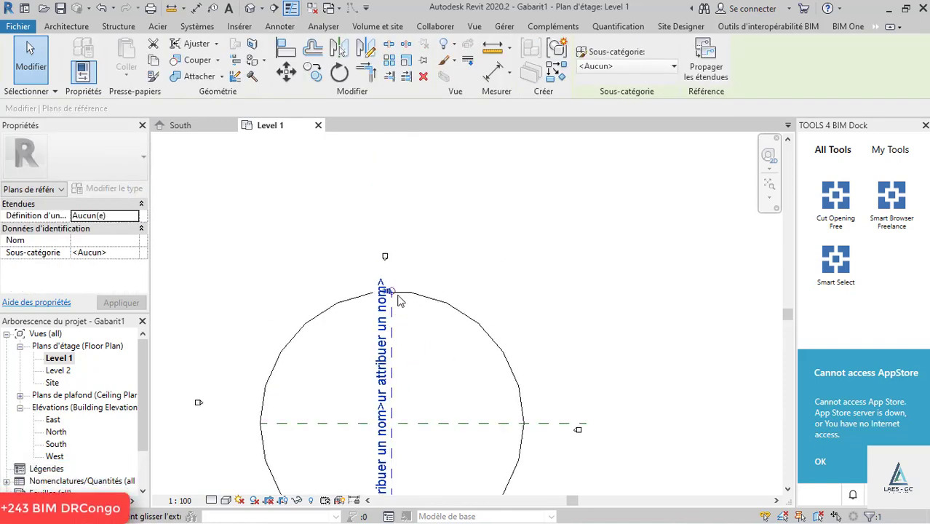
{"action": "left_click", "coordinate": [443, 370]}
{"action": "left_click", "coordinate": [392, 353]}
{"action": "scroll", "coordinate": [388, 242], "scroll_direction": "up", "scroll_amount": 2}
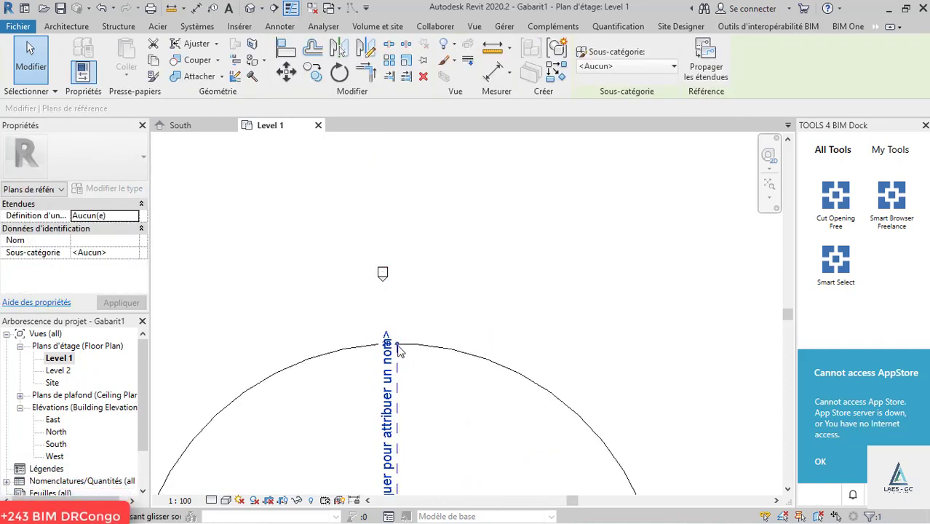
{"action": "left_click", "coordinate": [448, 191]}
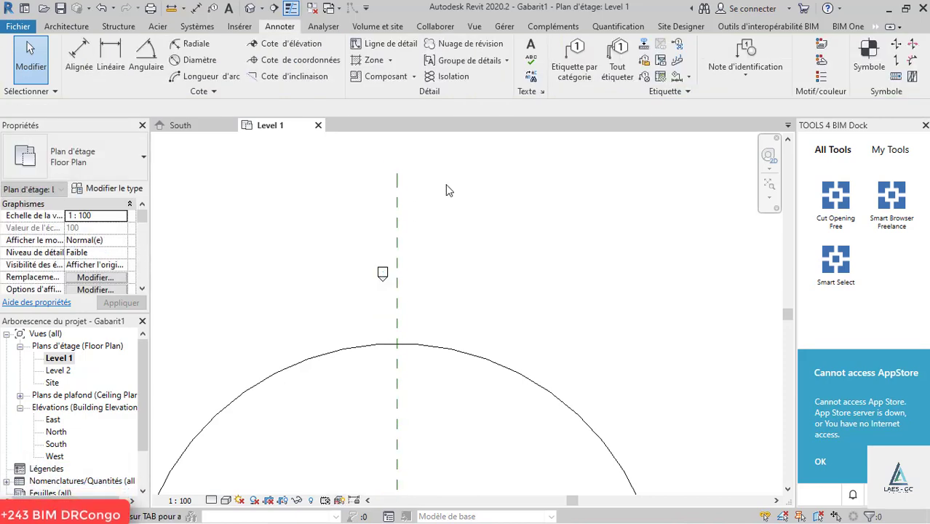
Step: Extend the left end of the horizontal centre reference plane beyond the circle
{"action": "scroll", "coordinate": [357, 378], "scroll_direction": "down", "scroll_amount": 4}
{"action": "left_click", "coordinate": [366, 376]}
{"action": "left_click_drag", "start_coordinate": [310, 368], "coordinate": [210, 355]}
{"action": "left_click", "coordinate": [788, 293]}
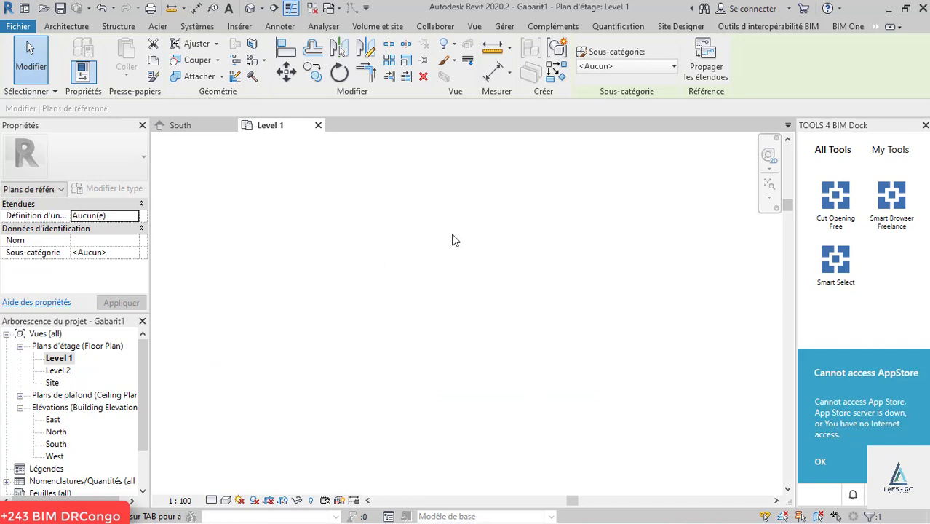
{"action": "scroll", "coordinate": [433, 297], "scroll_direction": "down", "scroll_amount": 3}
{"action": "scroll", "coordinate": [453, 350], "scroll_direction": "up", "scroll_amount": 3}
{"action": "left_click", "coordinate": [454, 362]}
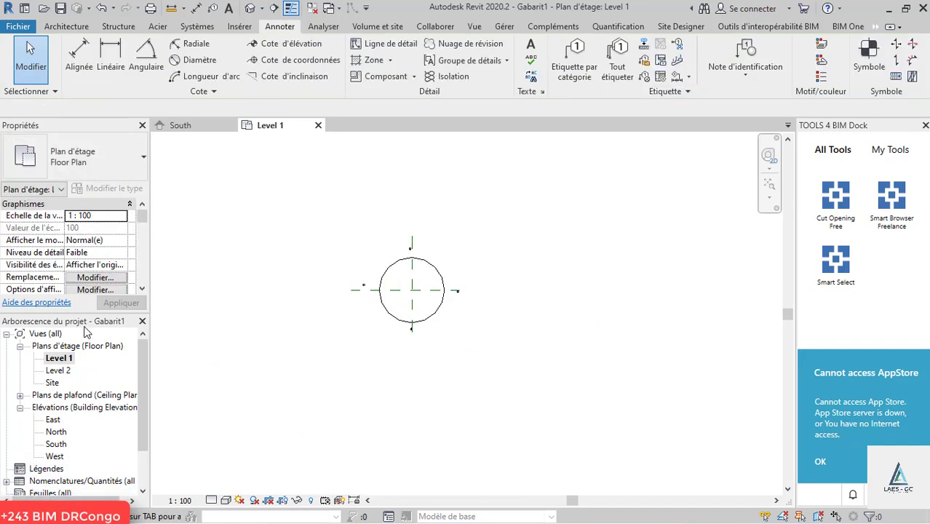
Step: Draw a vertical reference plane upward from the circle's left quadrant point, 35 from the centre plane
{"action": "scroll", "coordinate": [388, 287], "scroll_direction": "up", "scroll_amount": 2}
{"action": "left_click", "coordinate": [87, 56]}
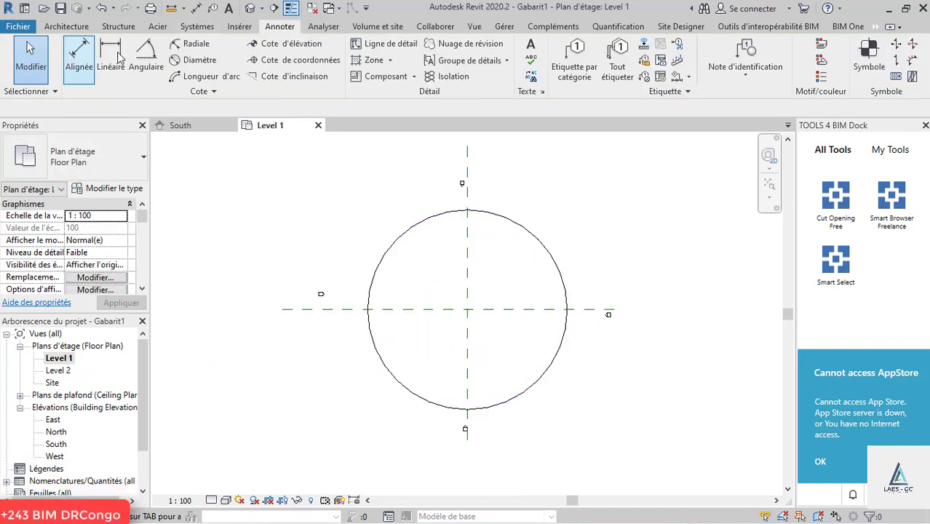
{"action": "key", "text": "r"}
{"action": "key", "text": "p"}
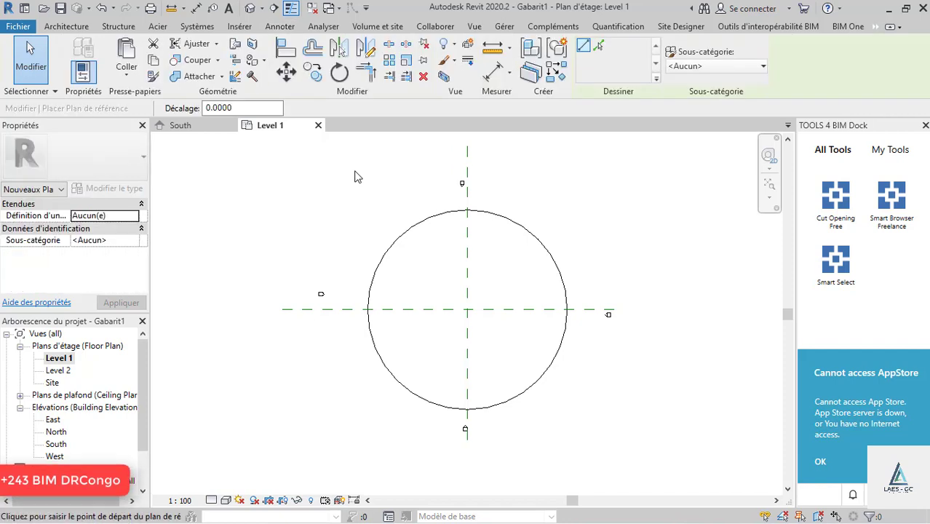
{"action": "left_click", "coordinate": [365, 309]}
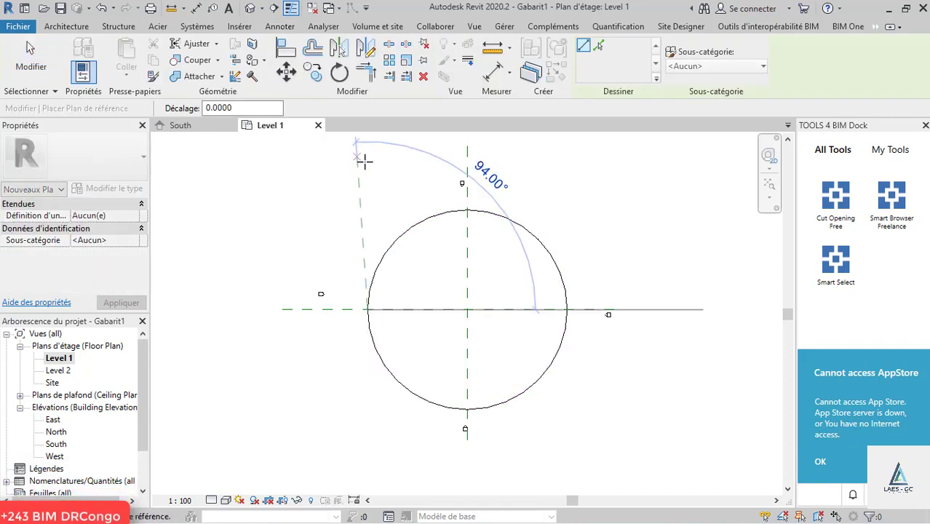
{"action": "left_click", "coordinate": [367, 149]}
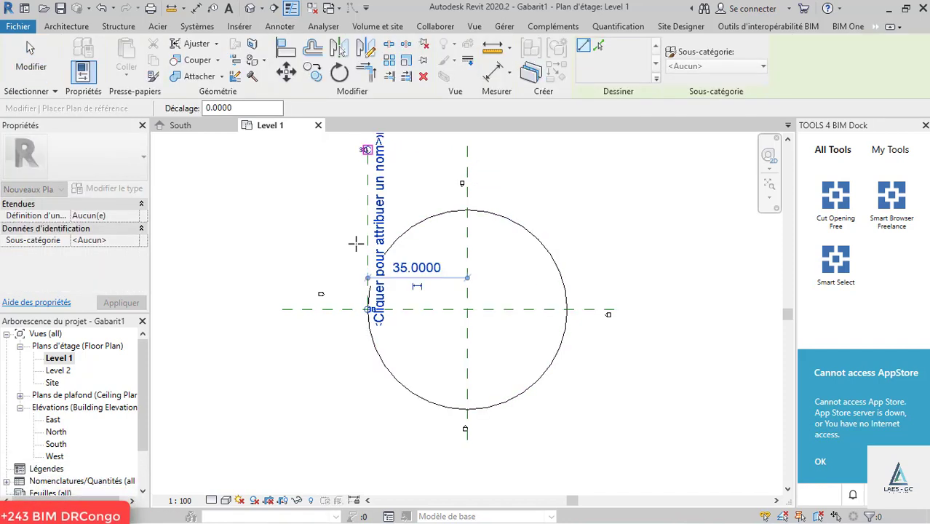
{"action": "left_click", "coordinate": [29, 47]}
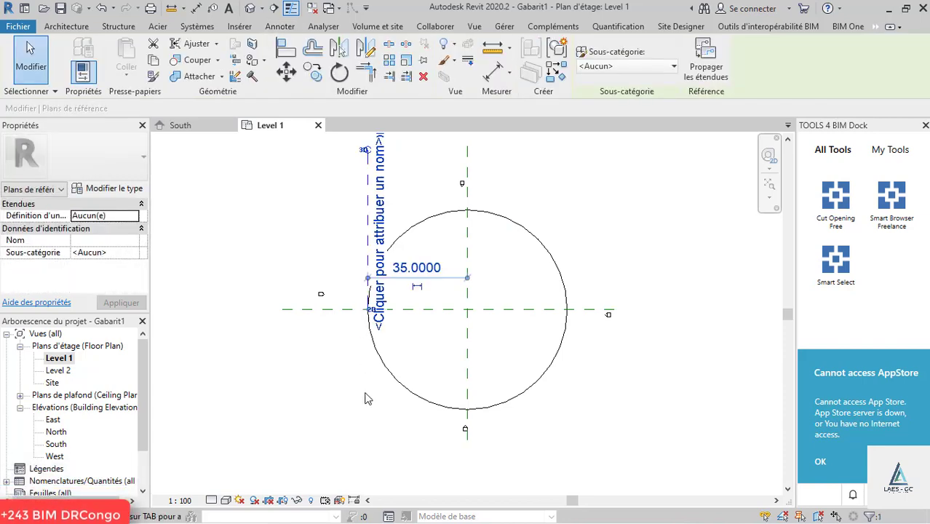
Step: Extend the lower end of the left vertical reference plane to below the circle
{"action": "left_click", "coordinate": [399, 193]}
{"action": "left_click", "coordinate": [368, 202]}
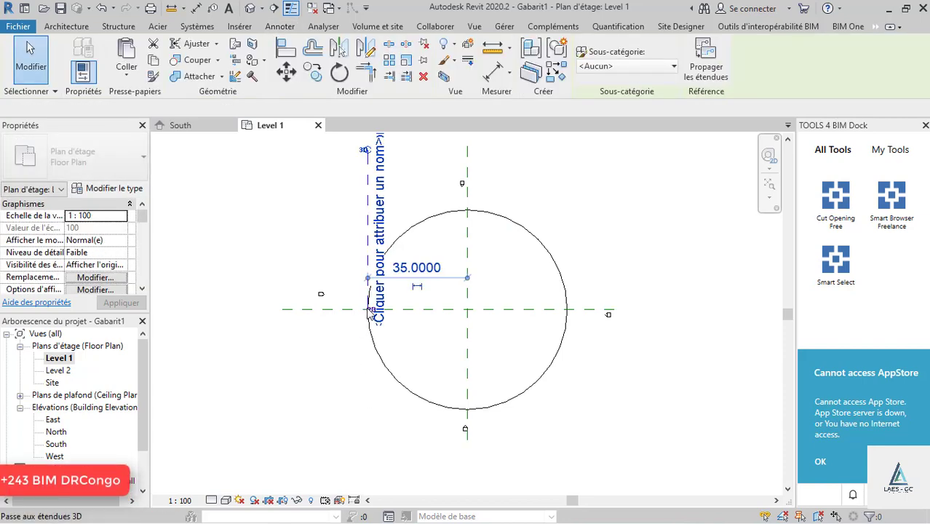
{"action": "left_click", "coordinate": [319, 278]}
{"action": "scroll", "coordinate": [322, 277], "scroll_direction": "up", "scroll_amount": 2}
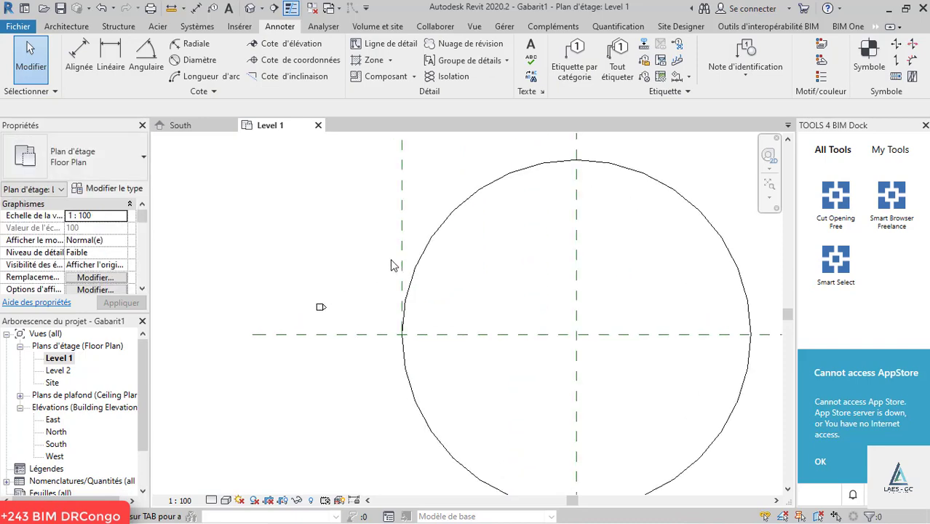
{"action": "left_click", "coordinate": [401, 256]}
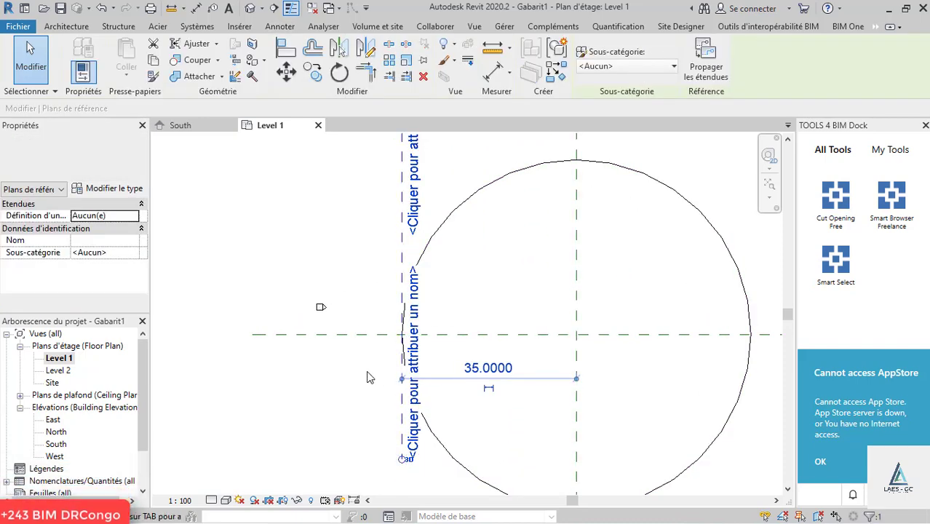
{"action": "scroll", "coordinate": [369, 375], "scroll_direction": "down", "scroll_amount": 4}
{"action": "left_click", "coordinate": [385, 420]}
{"action": "left_click", "coordinate": [381, 416]}
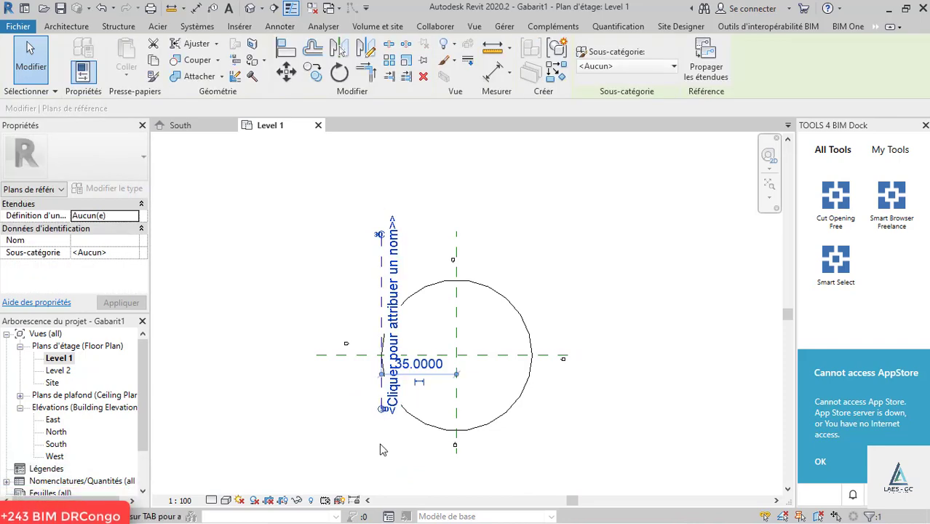
{"action": "left_click", "coordinate": [387, 430]}
{"action": "scroll", "coordinate": [379, 425], "scroll_direction": "up", "scroll_amount": 4}
{"action": "left_click", "coordinate": [382, 420]}
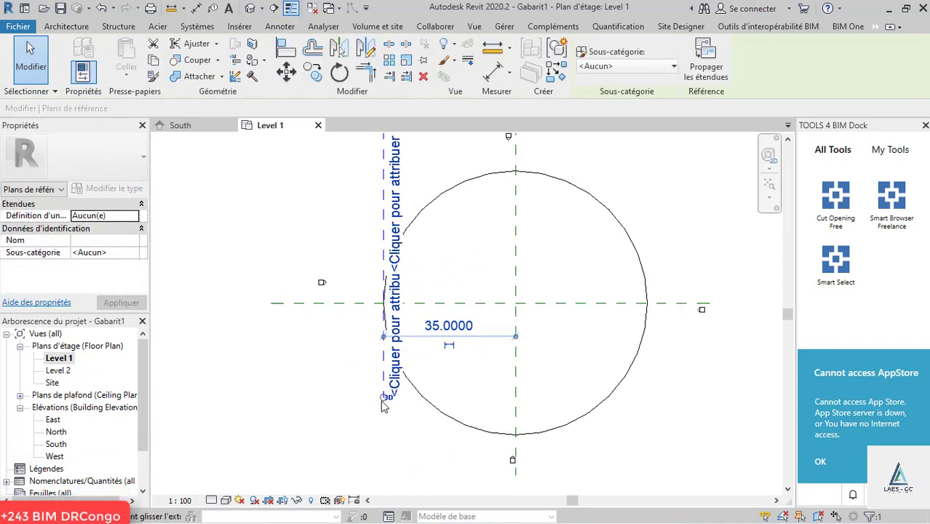
{"action": "left_click_drag", "start_coordinate": [380, 471], "coordinate": [381, 453]}
{"action": "left_click", "coordinate": [325, 425]}
Step: Mirror a copy of the left reference plane about the vertical centre plane to the circle's right side
{"action": "left_click", "coordinate": [381, 372]}
{"action": "key", "text": "m"}
{"action": "key", "text": "m"}
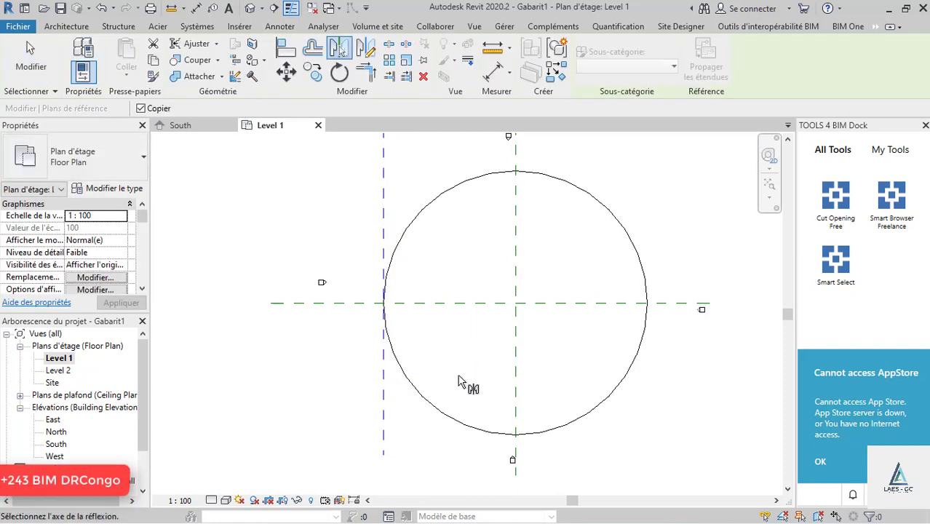
{"action": "left_click", "coordinate": [515, 353]}
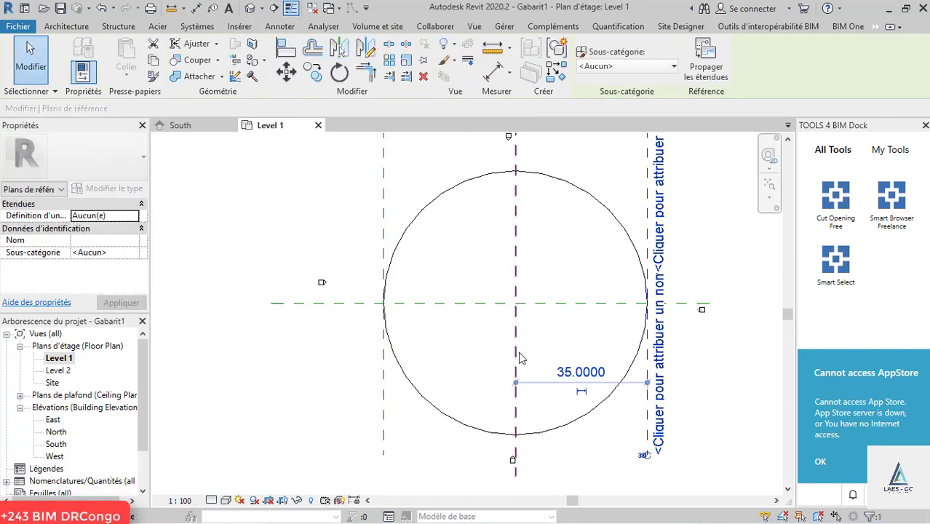
{"action": "left_click", "coordinate": [624, 432]}
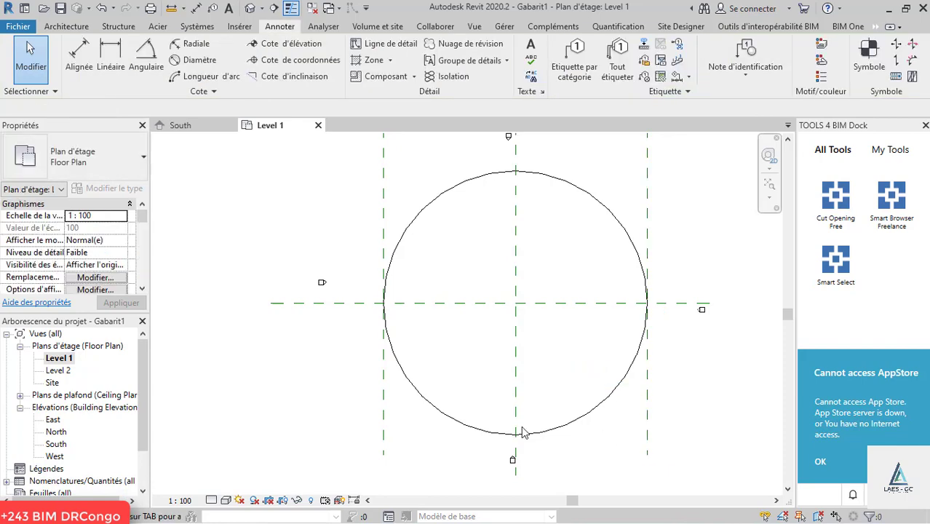
Step: Switch to the South elevation and extend the right ends of Level 1 and Level 2 past the right reference plane
{"action": "left_click", "coordinate": [182, 125]}
{"action": "scroll", "coordinate": [561, 237], "scroll_direction": "down", "scroll_amount": 5}
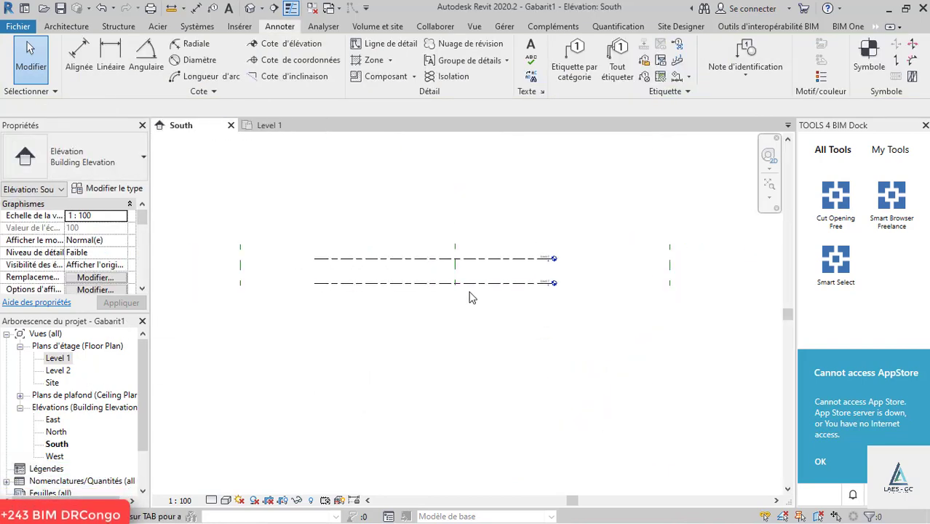
{"action": "left_click", "coordinate": [500, 288]}
{"action": "scroll", "coordinate": [579, 292], "scroll_direction": "up", "scroll_amount": 3}
{"action": "left_click", "coordinate": [594, 271]}
{"action": "scroll", "coordinate": [266, 357], "scroll_direction": "down", "scroll_amount": 5}
{"action": "left_click", "coordinate": [293, 274]}
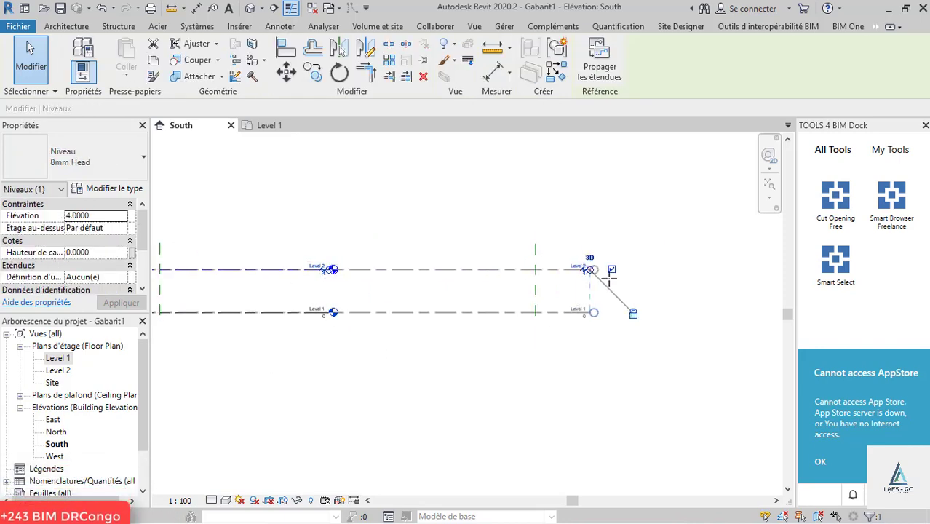
{"action": "left_click_drag", "start_coordinate": [601, 276], "coordinate": [612, 275]}
{"action": "left_click", "coordinate": [670, 360]}
Step: Extend the left ends of Level 1 and Level 2 past the left reference plane
{"action": "scroll", "coordinate": [670, 360], "scroll_direction": "down", "scroll_amount": 3}
{"action": "scroll", "coordinate": [426, 336], "scroll_direction": "up", "scroll_amount": 2}
{"action": "scroll", "coordinate": [425, 338], "scroll_direction": "up", "scroll_amount": 1}
{"action": "left_click", "coordinate": [423, 306]}
{"action": "scroll", "coordinate": [638, 383], "scroll_direction": "down", "scroll_amount": 4}
{"action": "scroll", "coordinate": [435, 364], "scroll_direction": "up", "scroll_amount": 3}
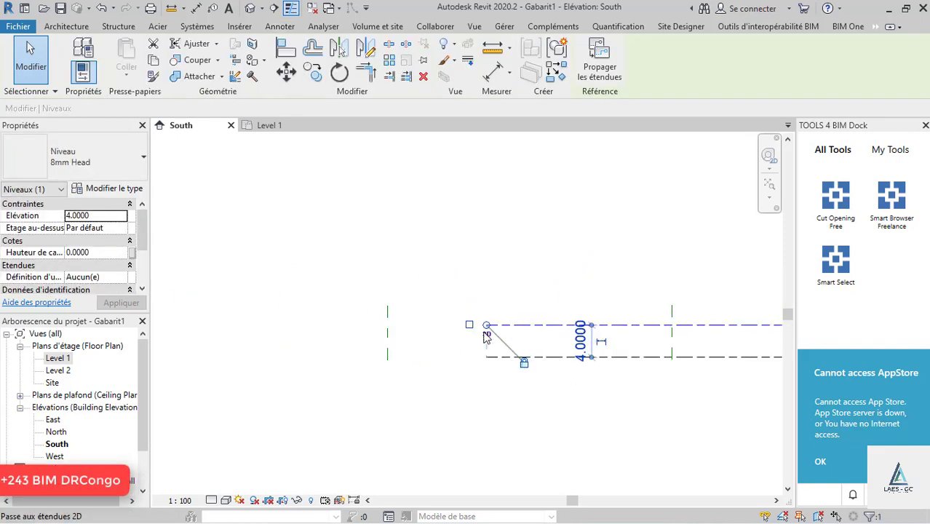
{"action": "key", "text": "l"}
{"action": "key", "text": "l"}
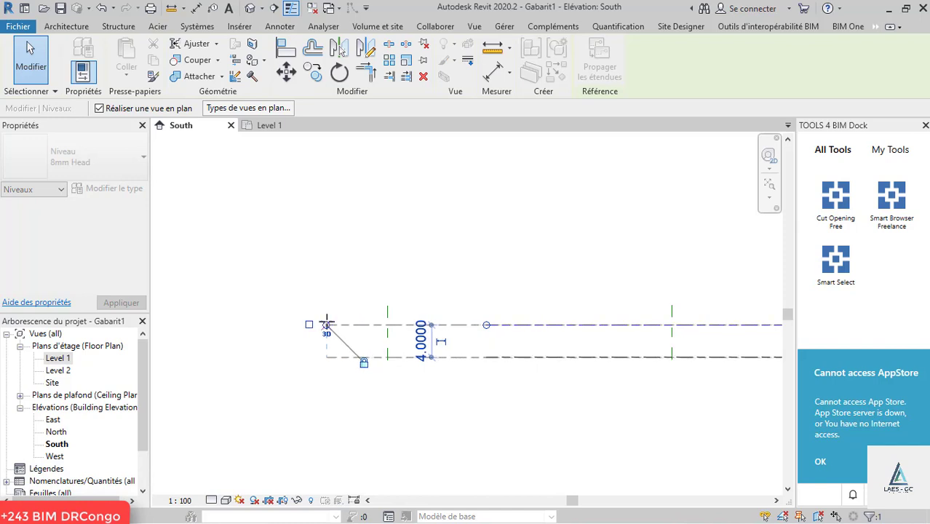
{"action": "key", "text": "Escape"}
Step: Examine the extended level lines and their overlap with the reference planes in the South elevation
{"action": "scroll", "coordinate": [670, 349], "scroll_direction": "up", "scroll_amount": 2}
{"action": "scroll", "coordinate": [672, 377], "scroll_direction": "up", "scroll_amount": 1}
{"action": "scroll", "coordinate": [595, 315], "scroll_direction": "down", "scroll_amount": 3}
{"action": "scroll", "coordinate": [346, 338], "scroll_direction": "up", "scroll_amount": 5}
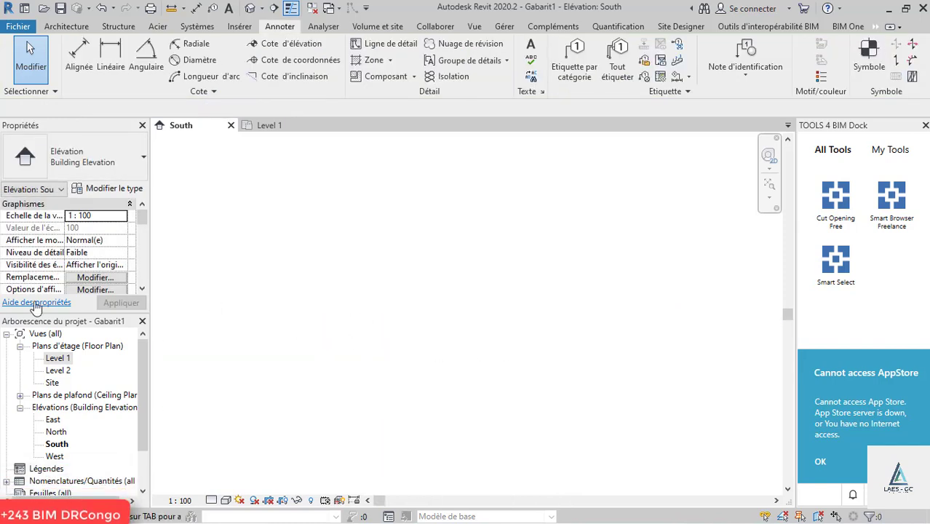
{"action": "scroll", "coordinate": [470, 339], "scroll_direction": "down", "scroll_amount": 3}
{"action": "scroll", "coordinate": [669, 335], "scroll_direction": "up", "scroll_amount": 4}
{"action": "scroll", "coordinate": [591, 287], "scroll_direction": "up", "scroll_amount": 3}
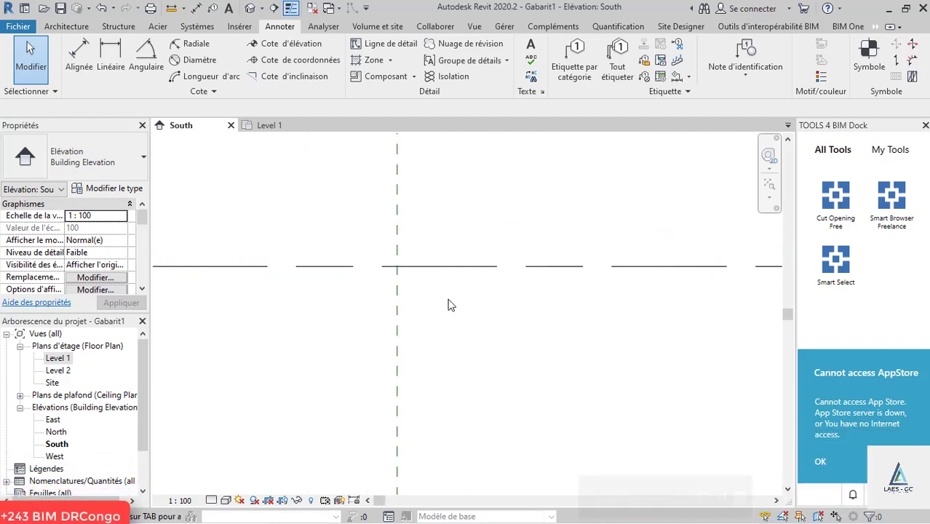
{"action": "scroll", "coordinate": [364, 282], "scroll_direction": "down", "scroll_amount": 2}
{"action": "scroll", "coordinate": [363, 282], "scroll_direction": "down", "scroll_amount": 3}
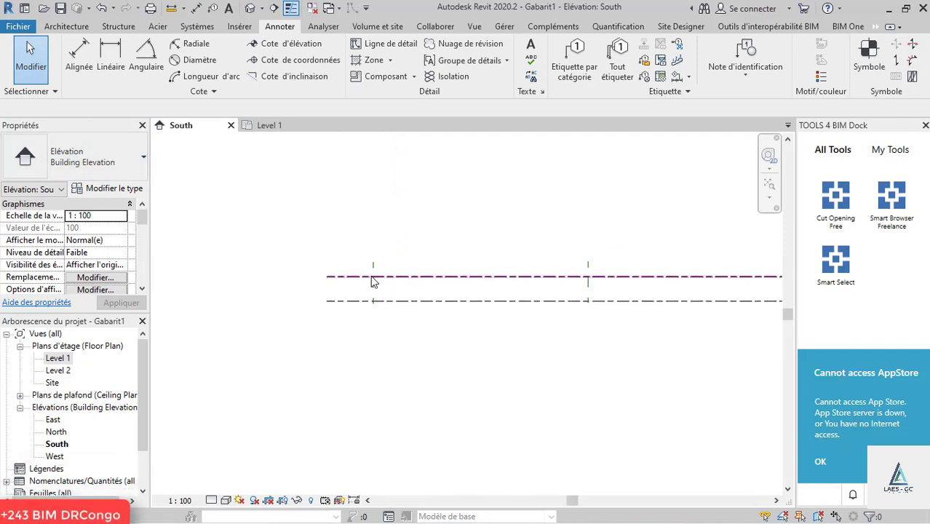
{"action": "scroll", "coordinate": [549, 294], "scroll_direction": "up", "scroll_amount": 4}
{"action": "scroll", "coordinate": [686, 284], "scroll_direction": "down", "scroll_amount": 3}
Step: Set the elevation of Level 2 to 40
{"action": "scroll", "coordinate": [688, 291], "scroll_direction": "up", "scroll_amount": 3}
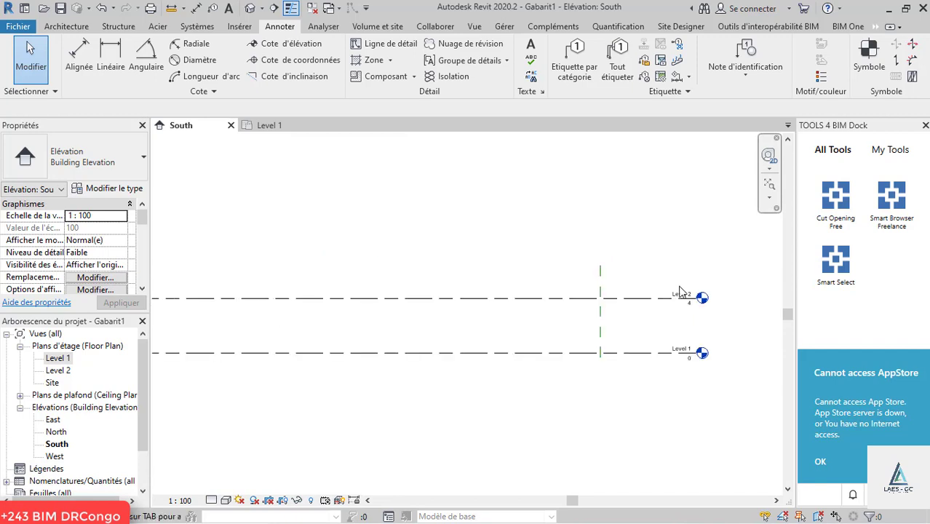
{"action": "scroll", "coordinate": [698, 320], "scroll_direction": "up", "scroll_amount": 4}
{"action": "double_click", "coordinate": [675, 267]}
{"action": "type", "text": "30"}
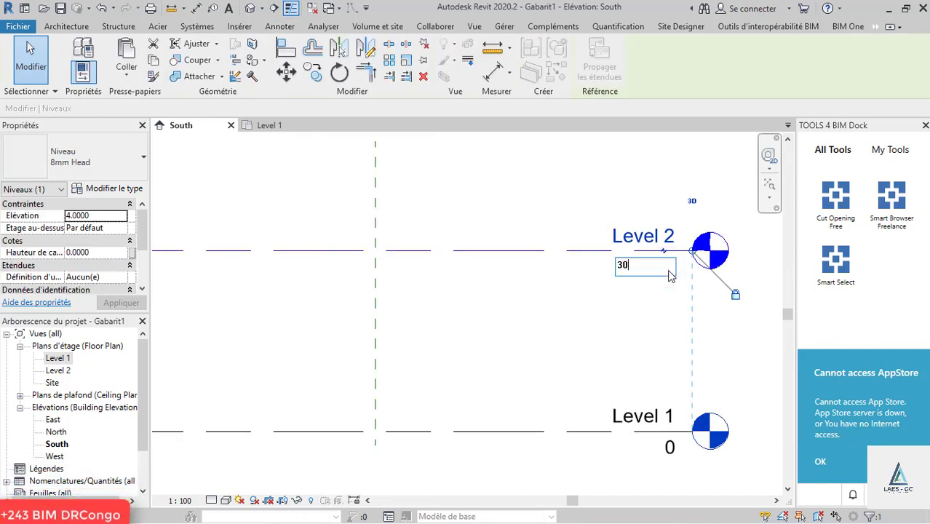
{"action": "type", "text": "40"}
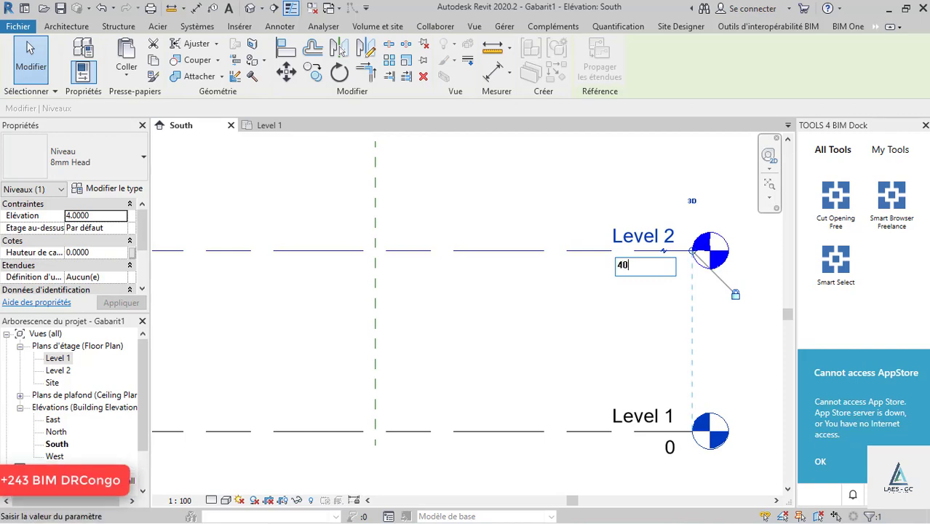
{"action": "key", "text": "Return"}
{"action": "scroll", "coordinate": [521, 339], "scroll_direction": "down", "scroll_amount": 4}
{"action": "scroll", "coordinate": [521, 339], "scroll_direction": "down", "scroll_amount": 5}
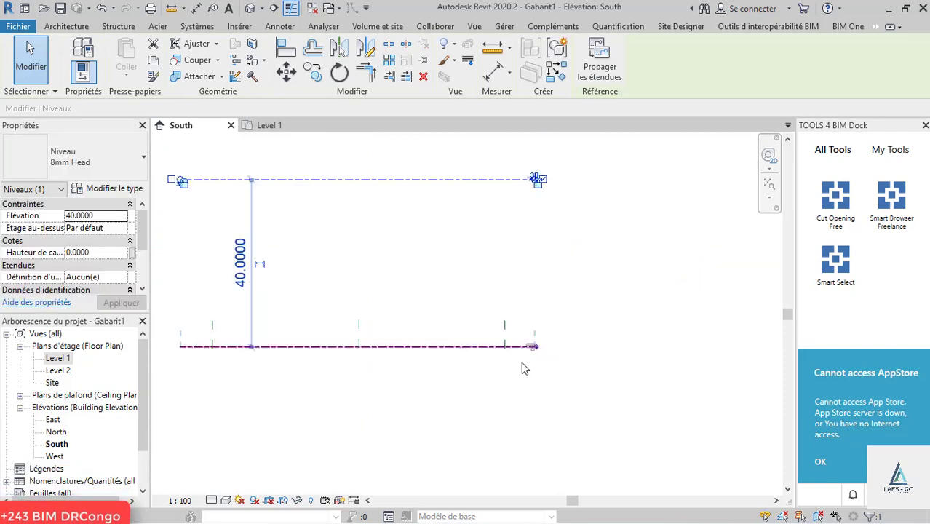
{"action": "left_click", "coordinate": [580, 309]}
Step: Stretch the upper end of the right reference plane upward to just below Level 2
{"action": "scroll", "coordinate": [514, 356], "scroll_direction": "up", "scroll_amount": 3}
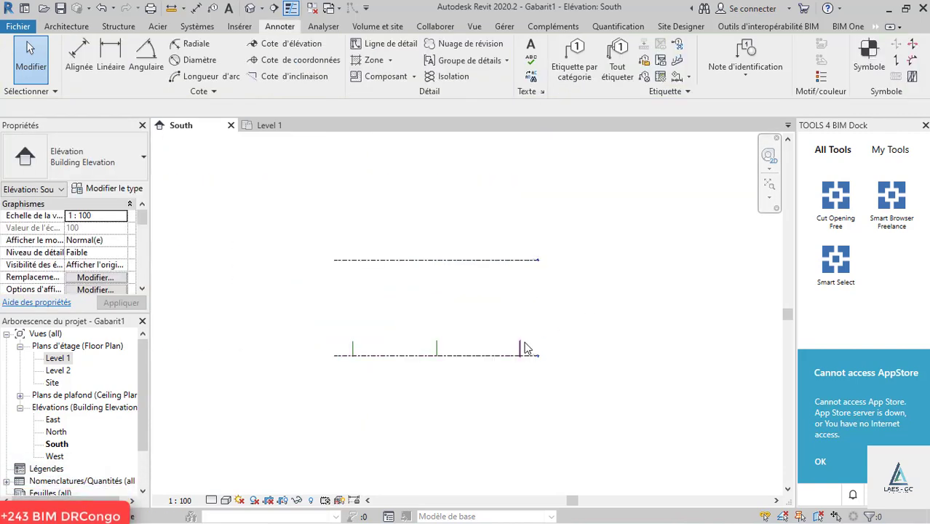
{"action": "left_click", "coordinate": [524, 344]}
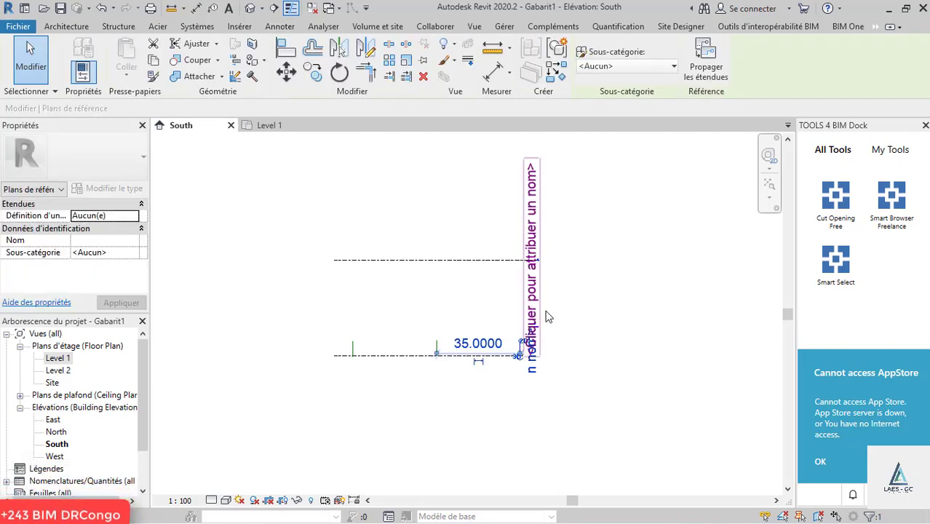
{"action": "key", "text": "Delete"}
{"action": "left_click", "coordinate": [521, 355]}
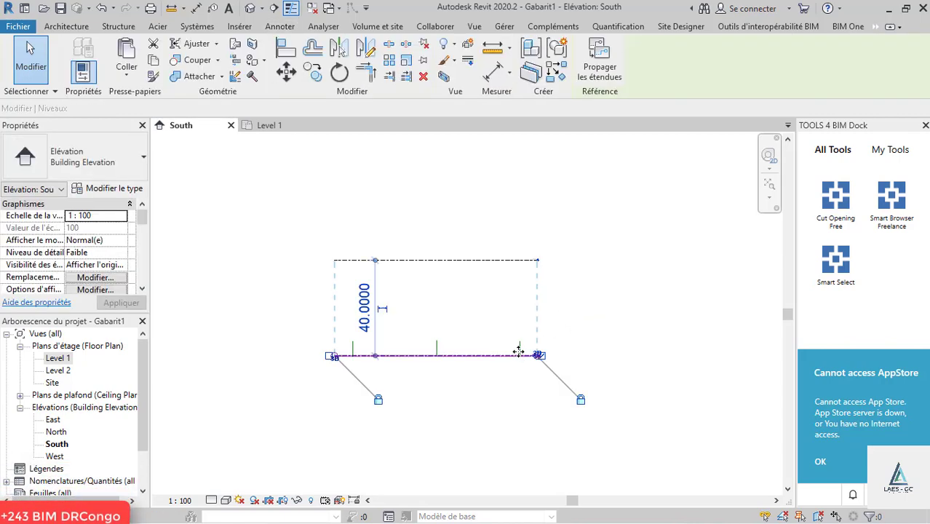
{"action": "left_click", "coordinate": [575, 309]}
{"action": "left_click", "coordinate": [520, 344]}
{"action": "scroll", "coordinate": [522, 341], "scroll_direction": "up", "scroll_amount": 3}
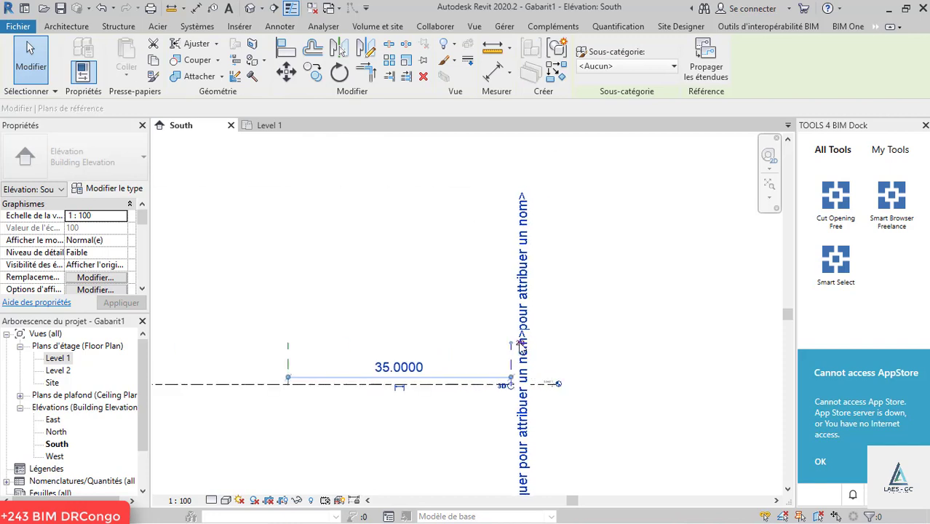
{"action": "scroll", "coordinate": [500, 444], "scroll_direction": "down", "scroll_amount": 2}
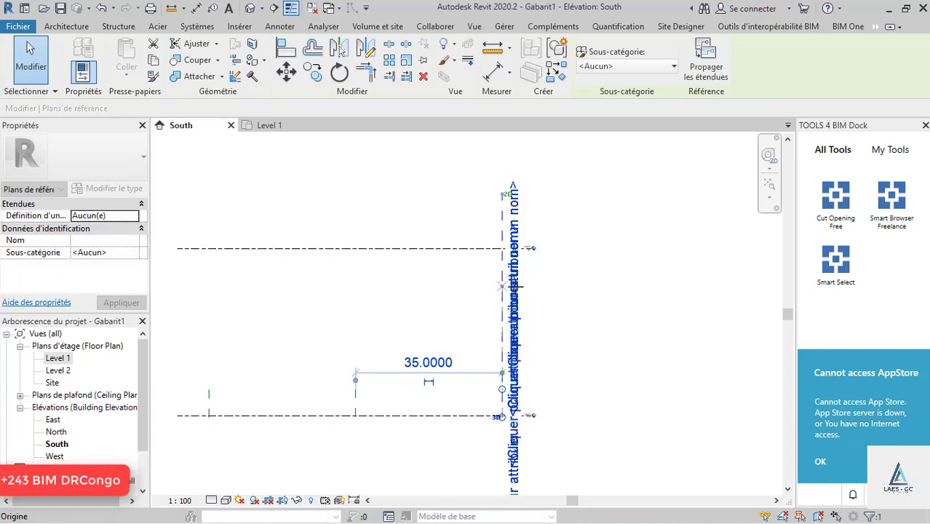
{"action": "left_click", "coordinate": [533, 342]}
Step: Stretch the centre reference plane up past Level 2 and the left reference plane to just below Level 2
{"action": "left_click", "coordinate": [355, 395]}
{"action": "left_click", "coordinate": [357, 336]}
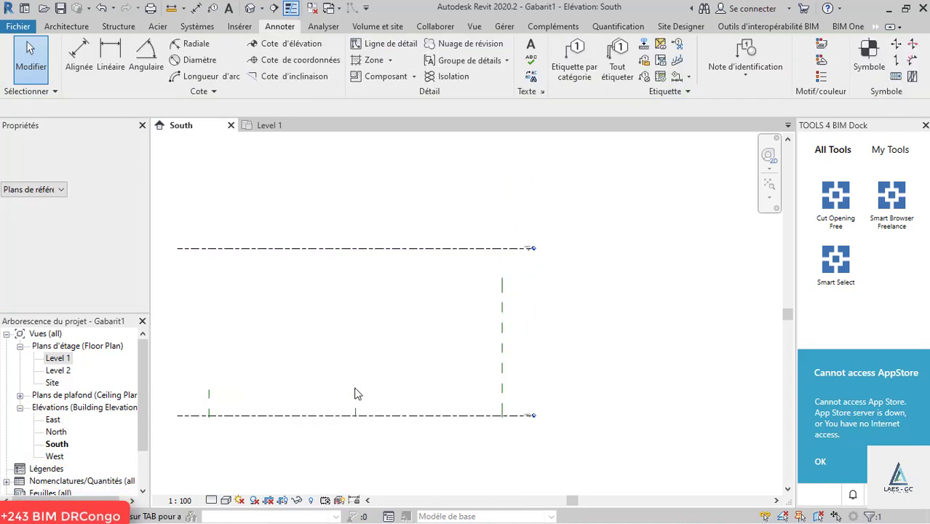
{"action": "left_click", "coordinate": [355, 393]}
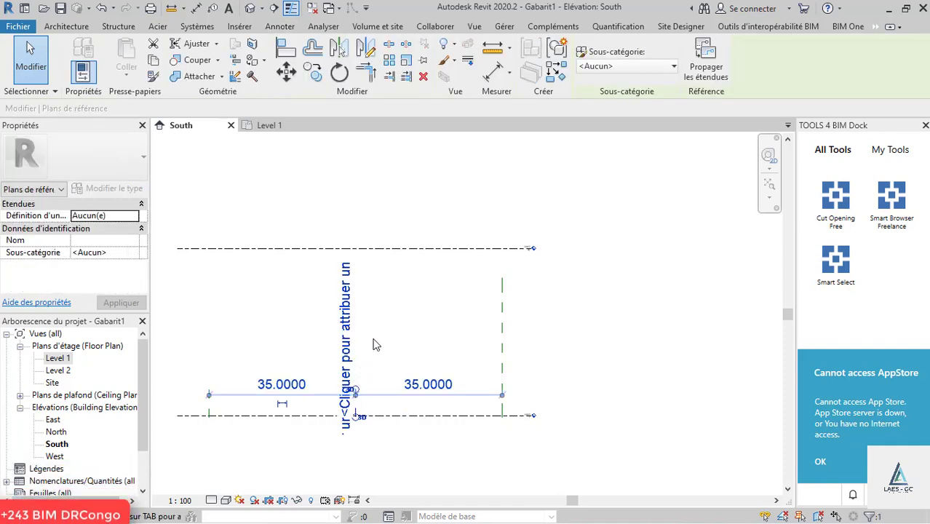
{"action": "left_click", "coordinate": [375, 371]}
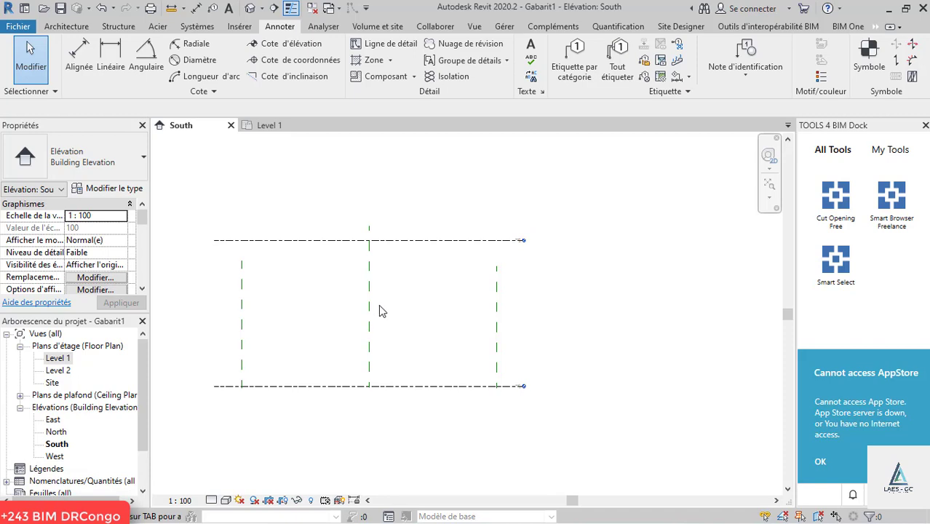
Step: Draw a vertical reference plane crossing Level 1, about 10.2 to the right of the centre reference plane
{"action": "scroll", "coordinate": [413, 304], "scroll_direction": "down", "scroll_amount": 2}
{"action": "scroll", "coordinate": [346, 311], "scroll_direction": "up", "scroll_amount": 3}
{"action": "scroll", "coordinate": [529, 320], "scroll_direction": "up", "scroll_amount": 2}
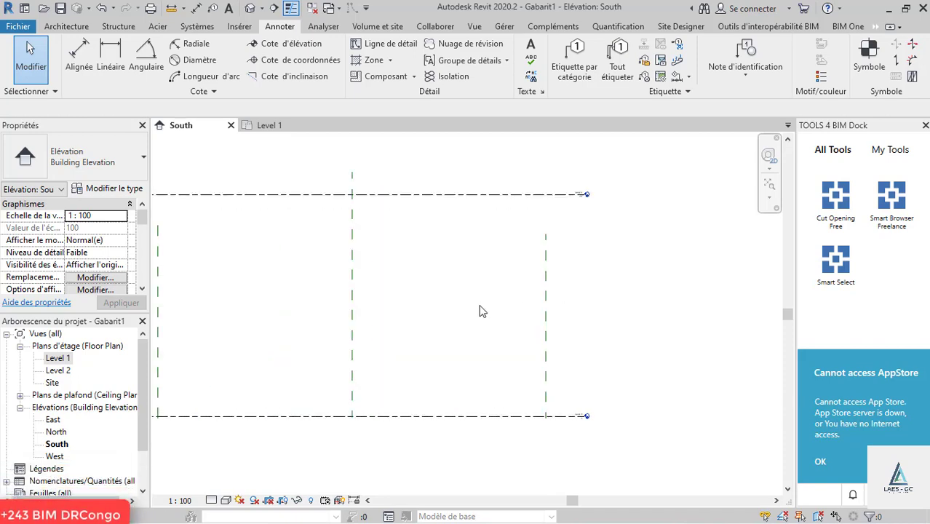
{"action": "key", "text": "r"}
{"action": "key", "text": "p"}
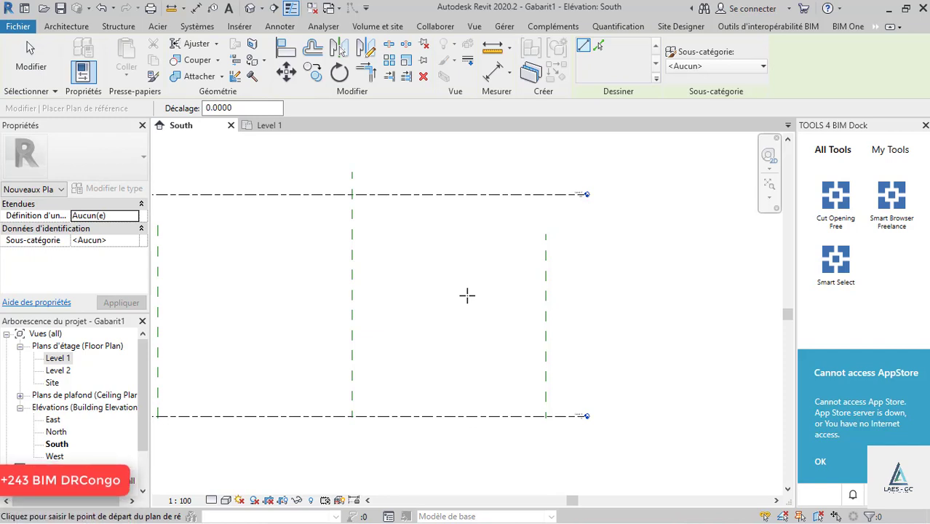
{"action": "left_click", "coordinate": [408, 235]}
{"action": "left_click", "coordinate": [408, 444]}
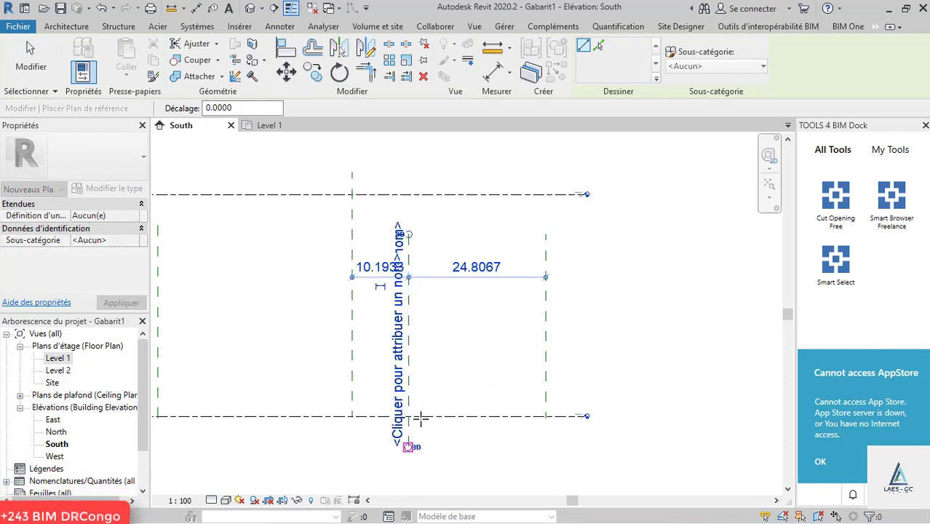
{"action": "key", "text": "Escape"}
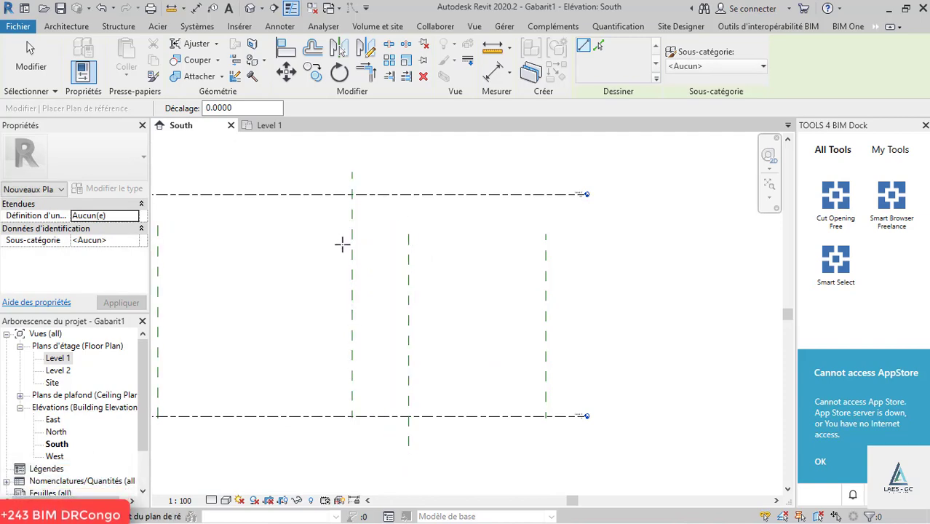
Step: Draw a horizontal reference plane about 31.1 above Level 1, running from the centre plane to past the right plane
{"action": "left_click", "coordinate": [591, 244]}
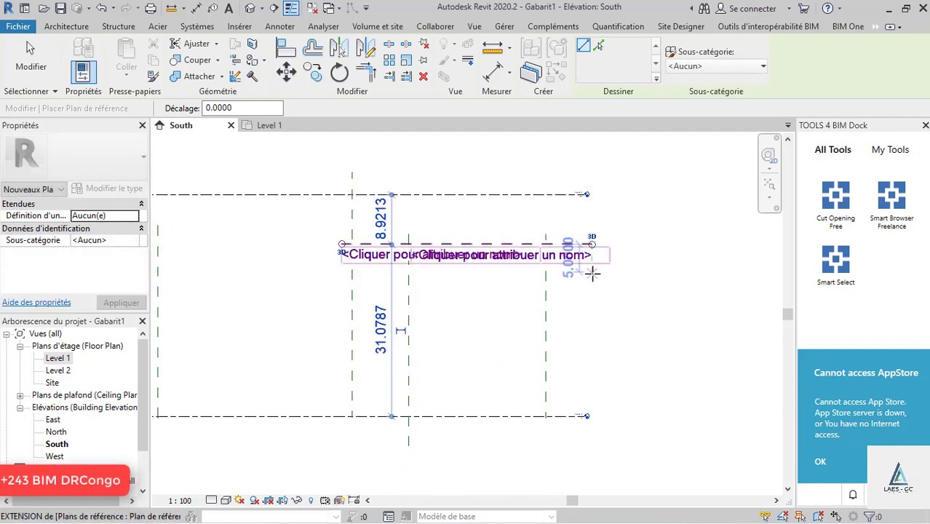
{"action": "key", "text": "Escape"}
{"action": "key", "text": "Escape"}
{"action": "left_click", "coordinate": [588, 250]}
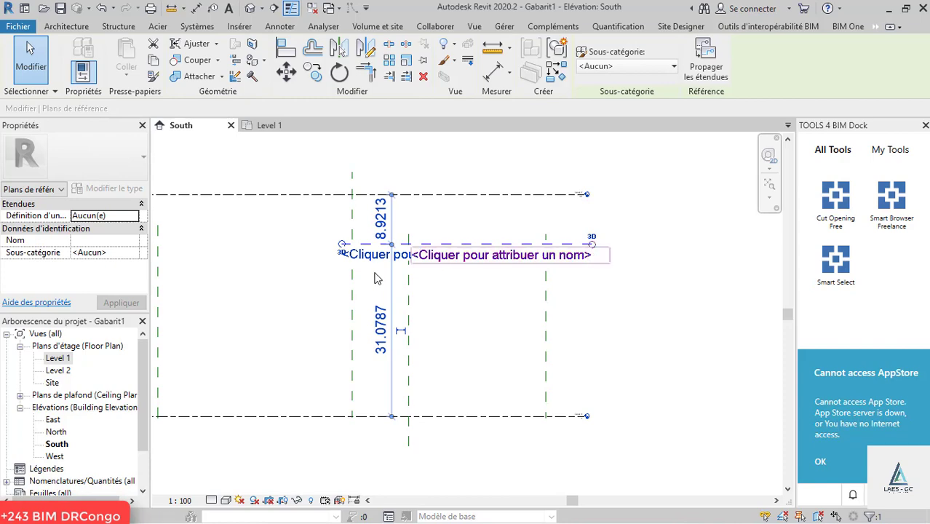
{"action": "key", "text": "Delete"}
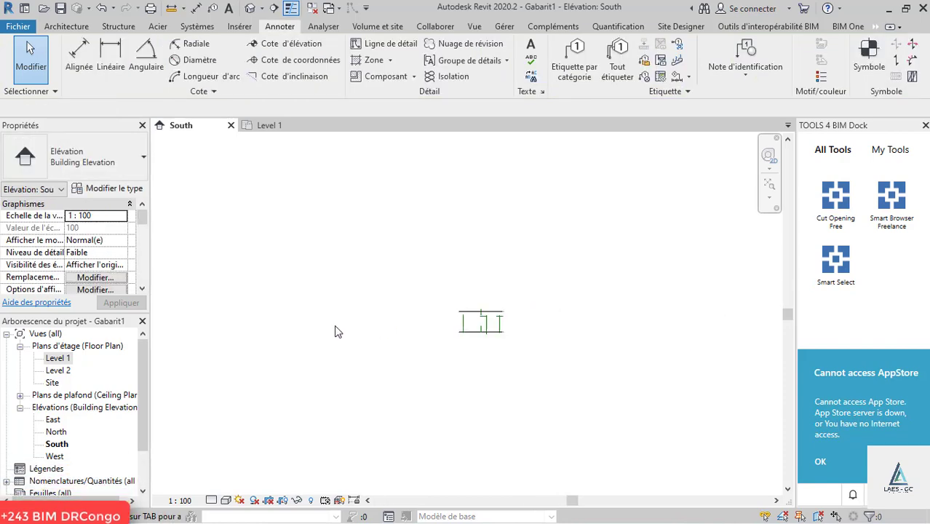
Step: Set the horizontal reference plane's height above Level 1 to 26
{"action": "scroll", "coordinate": [399, 333], "scroll_direction": "up", "scroll_amount": 3}
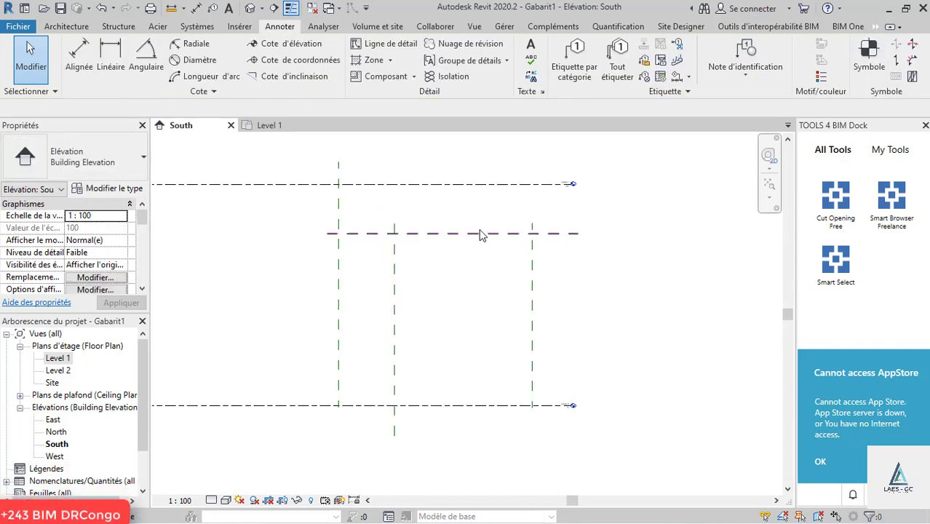
{"action": "key", "text": "ctrl+z"}
{"action": "left_click", "coordinate": [369, 321]}
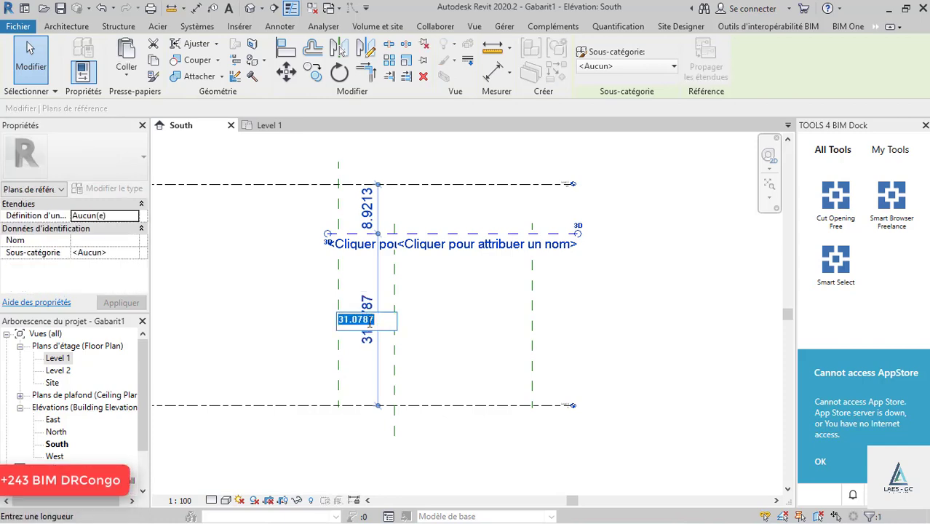
{"action": "type", "text": "26"}
{"action": "key", "text": "Return"}
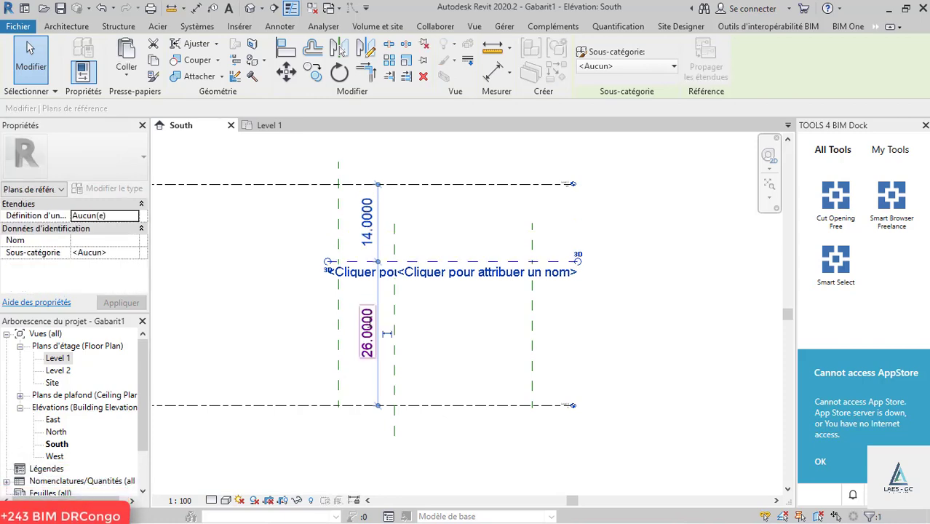
{"action": "key", "text": "Escape"}
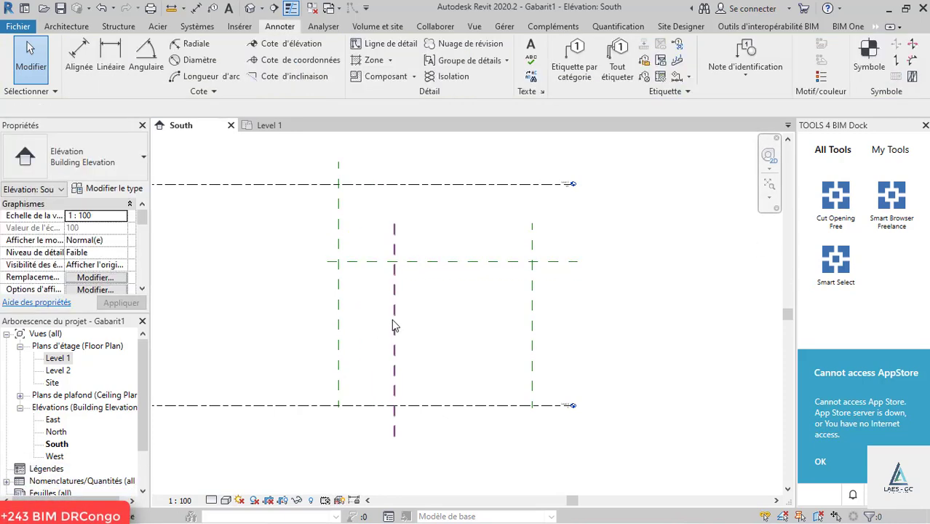
Step: Try the new vertical reference plane at 21 from the right edge plane and at 10 from the centre plane
{"action": "left_click", "coordinate": [393, 323]}
{"action": "left_click", "coordinate": [464, 256]}
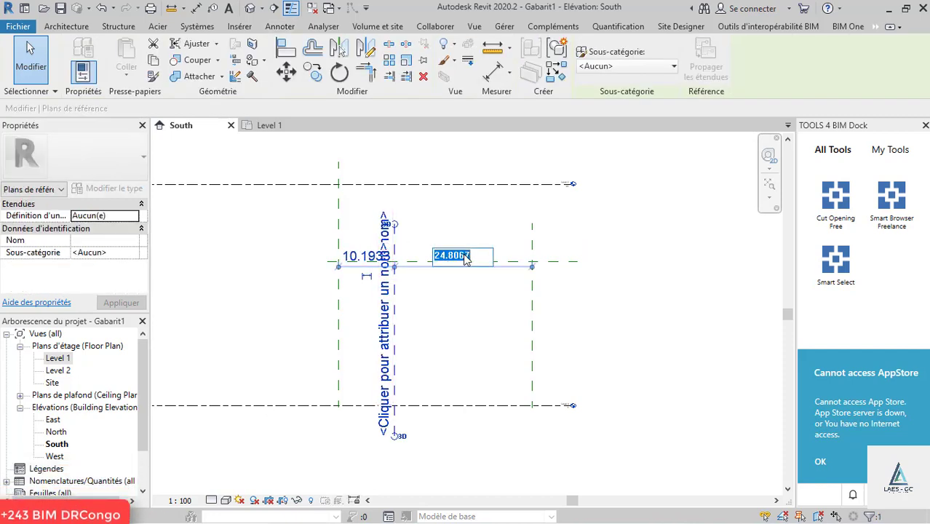
{"action": "type", "text": "21"}
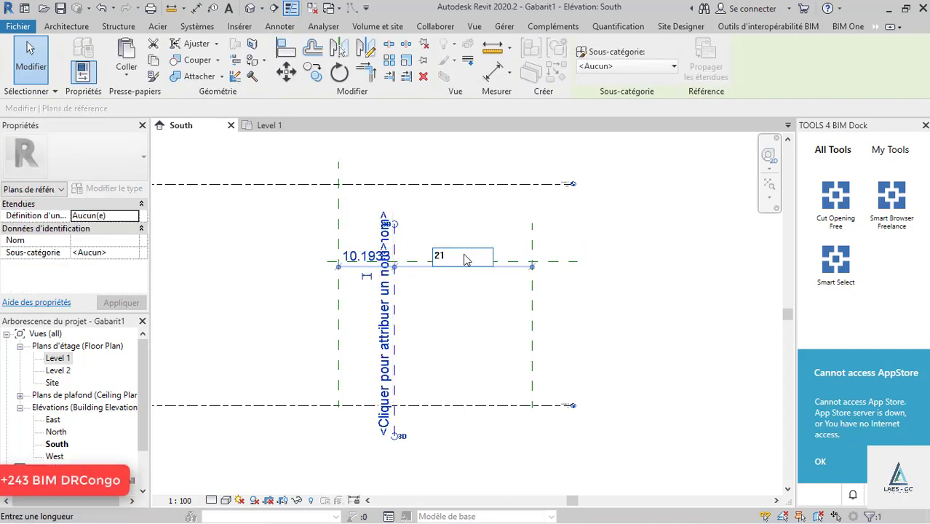
{"action": "key", "text": "Return"}
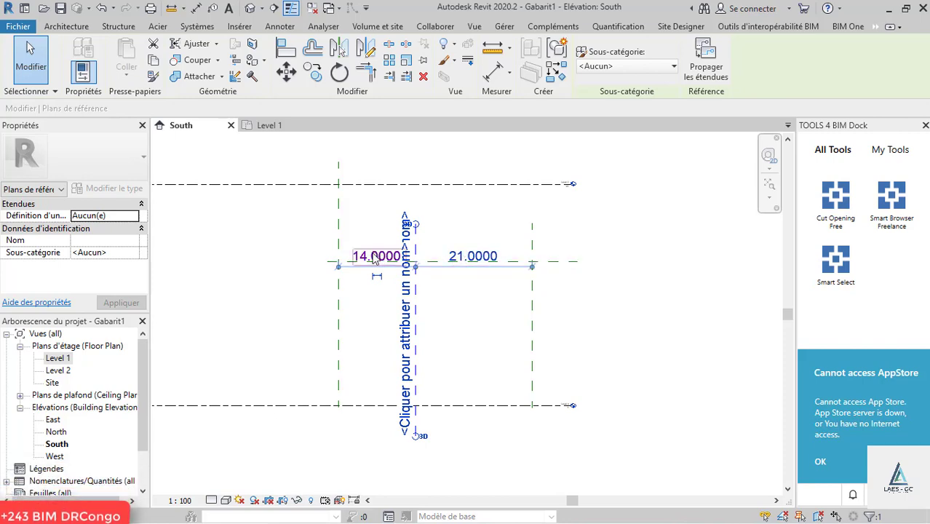
{"action": "type", "text": "10"}
{"action": "key", "text": "Return"}
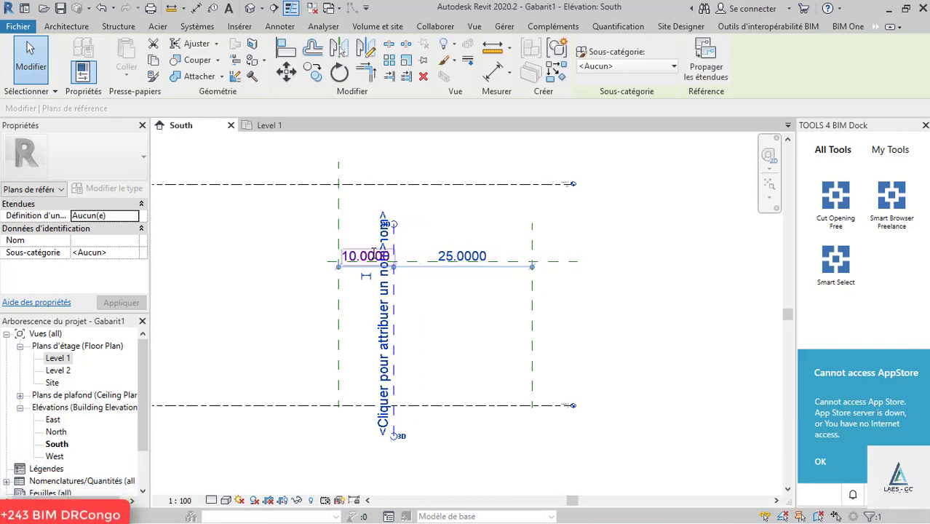
Step: Set the distance between the inner vertical reference plane and the right edge plane to 26
{"action": "scroll", "coordinate": [420, 259], "scroll_direction": "up", "scroll_amount": 3}
{"action": "left_click", "coordinate": [500, 260]}
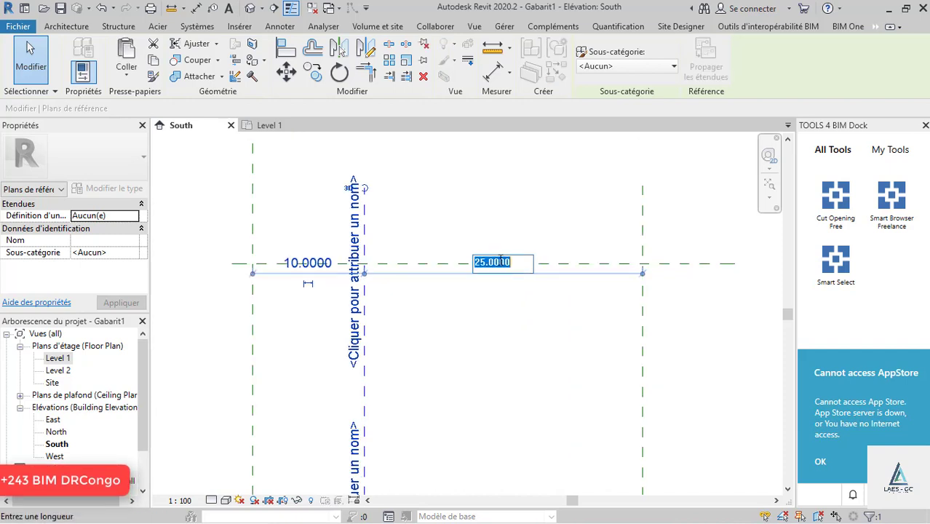
{"action": "right_click", "coordinate": [500, 261]}
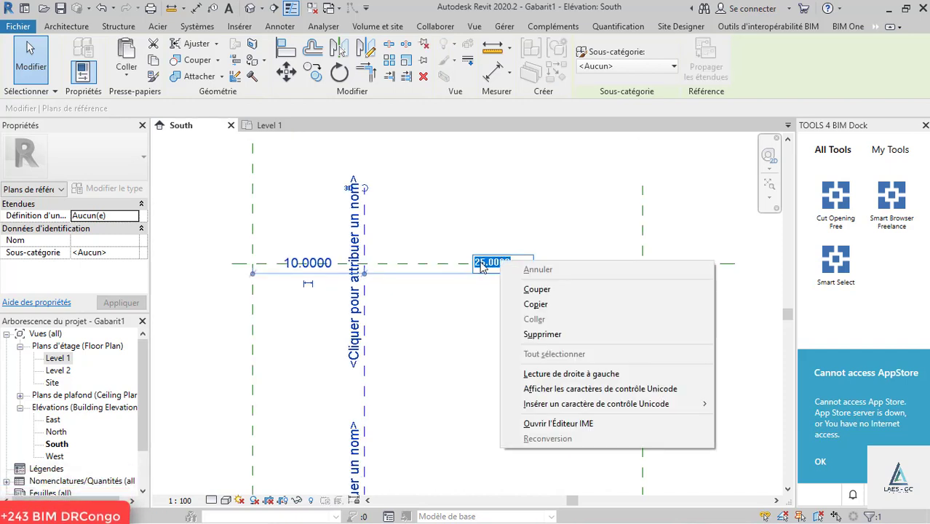
{"action": "left_click", "coordinate": [502, 261]}
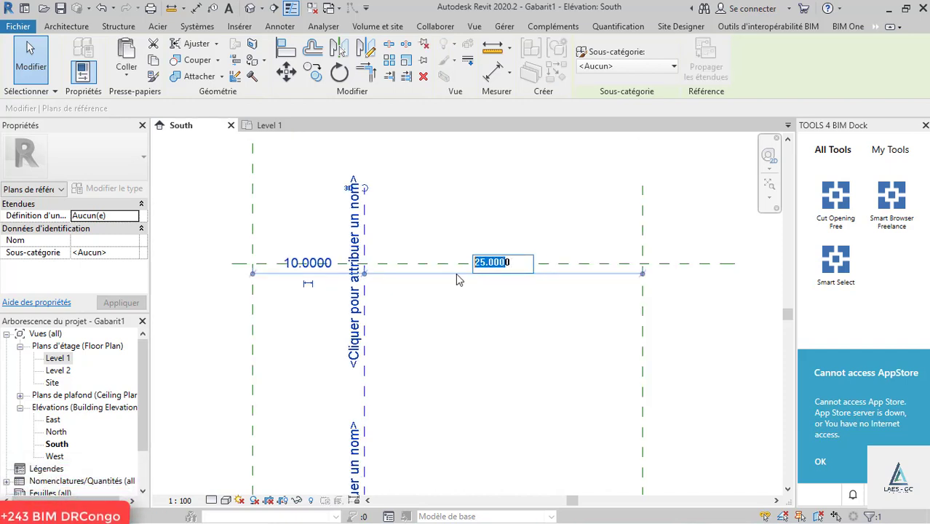
{"action": "left_click", "coordinate": [509, 262]}
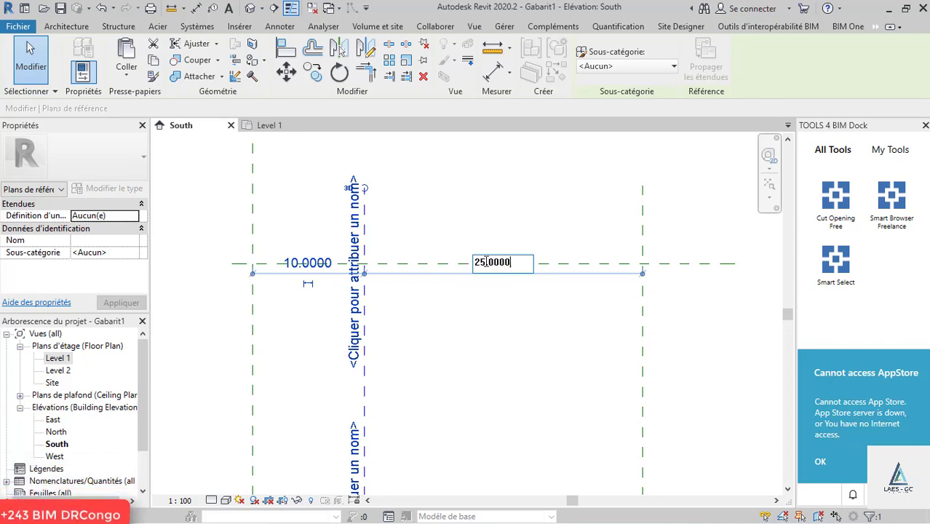
{"action": "type", "text": "26"}
{"action": "key", "text": "Return"}
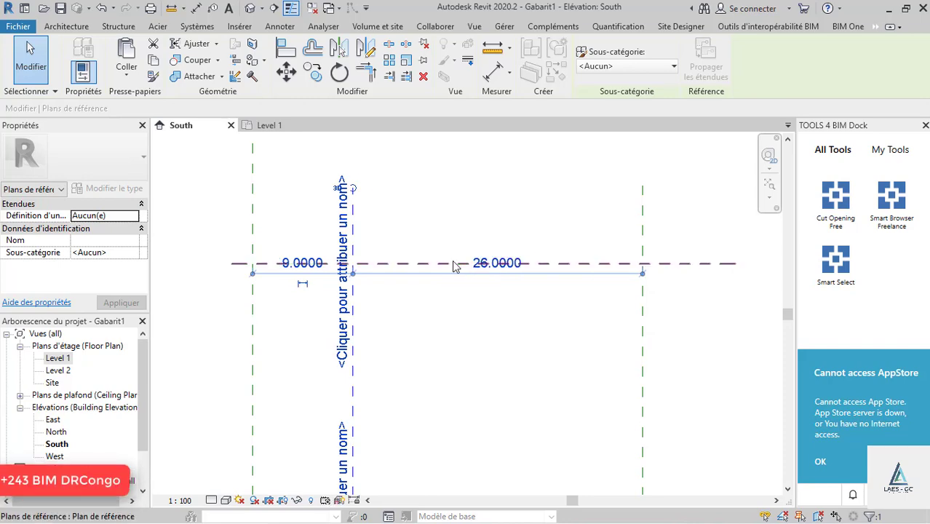
{"action": "key", "text": "Escape"}
{"action": "scroll", "coordinate": [398, 302], "scroll_direction": "down", "scroll_amount": 4}
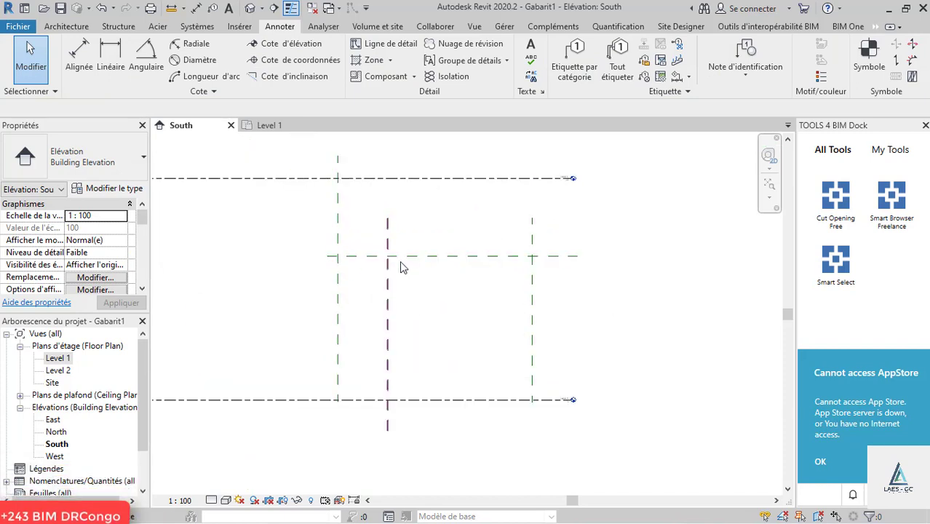
{"action": "scroll", "coordinate": [444, 331], "scroll_direction": "down", "scroll_amount": 1}
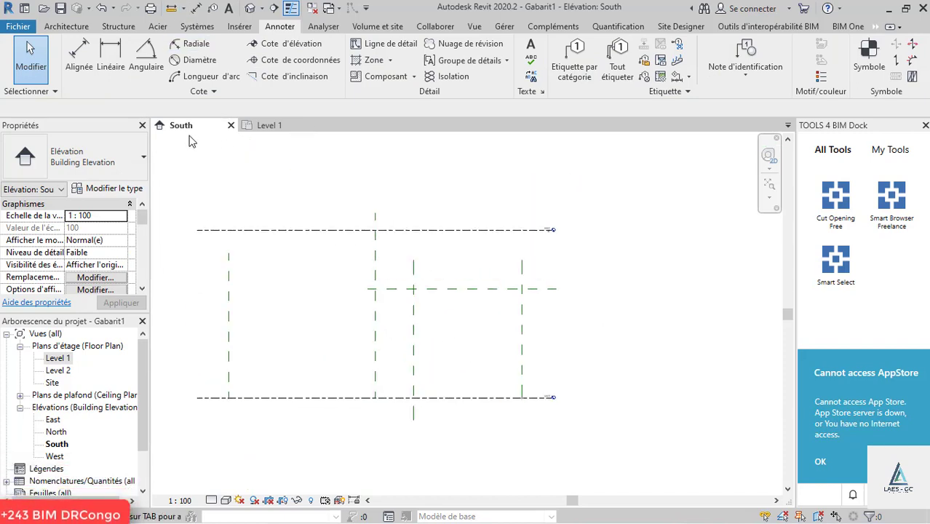
Step: Switch to the Level 1 floor plan and start a new in-place mass, dismissing the Show Mass notice
{"action": "left_click", "coordinate": [271, 126]}
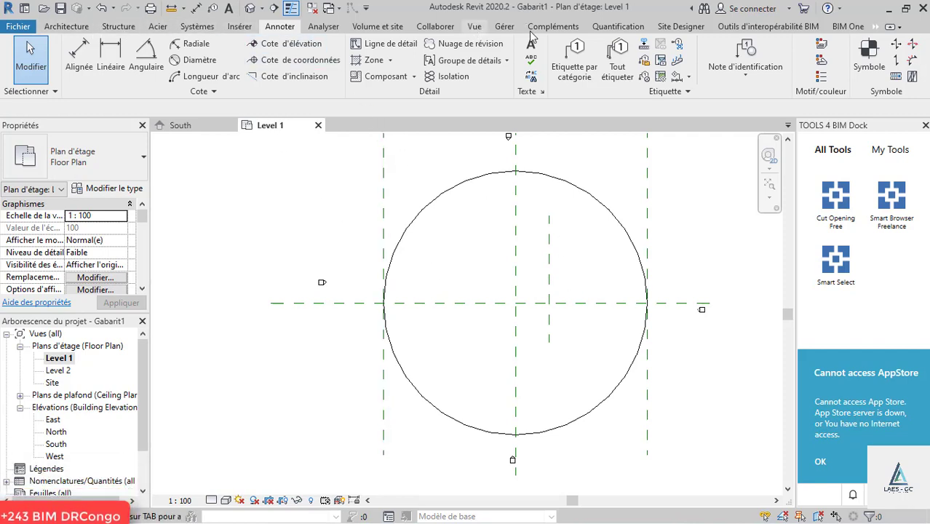
{"action": "left_click", "coordinate": [376, 29]}
{"action": "left_click", "coordinate": [163, 69]}
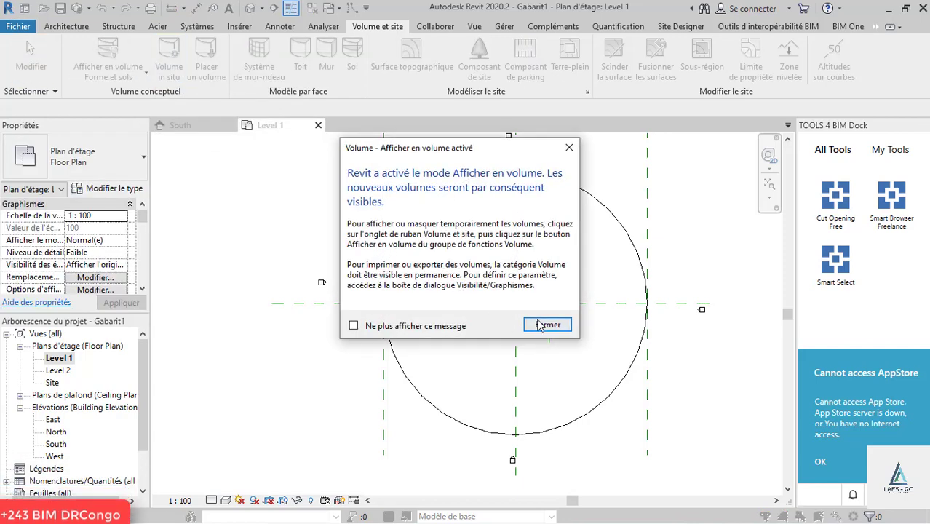
{"action": "left_click", "coordinate": [547, 324]}
{"action": "left_click", "coordinate": [471, 291]}
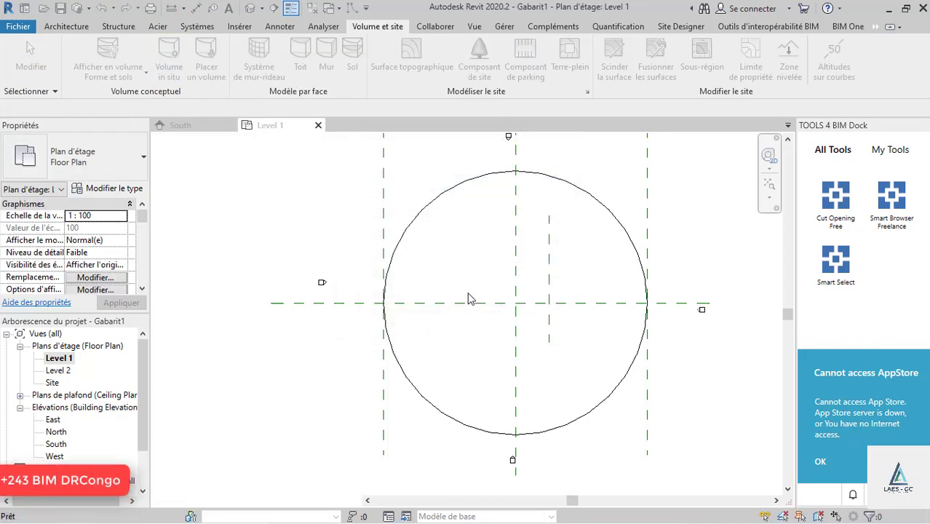
Step: Set the work plane by picking the horizontal centre reference plane in plan, and open the South elevation for sketching
{"action": "scroll", "coordinate": [366, 325], "scroll_direction": "down", "scroll_amount": 2}
{"action": "scroll", "coordinate": [449, 328], "scroll_direction": "up", "scroll_amount": 1}
{"action": "left_click", "coordinate": [303, 80]}
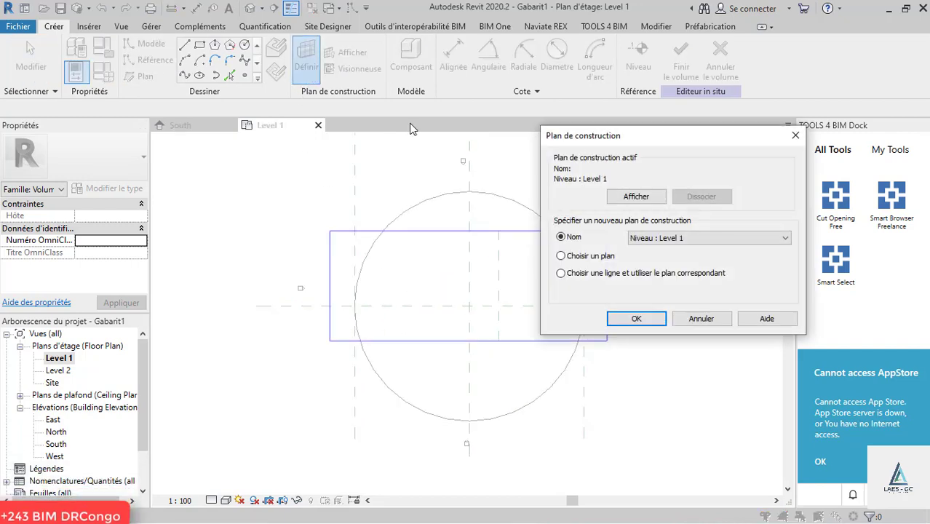
{"action": "left_click", "coordinate": [596, 258]}
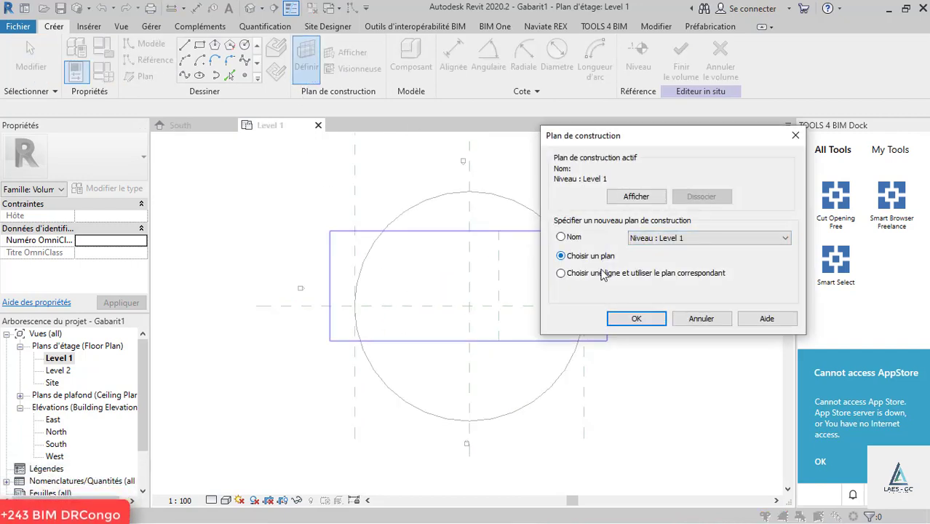
{"action": "left_click", "coordinate": [637, 318]}
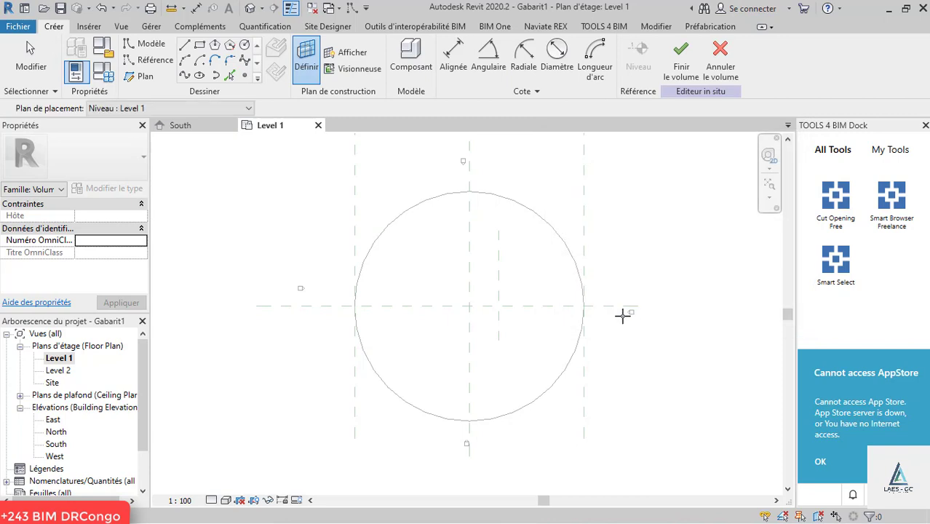
{"action": "left_click", "coordinate": [532, 305]}
{"action": "left_click", "coordinate": [396, 230]}
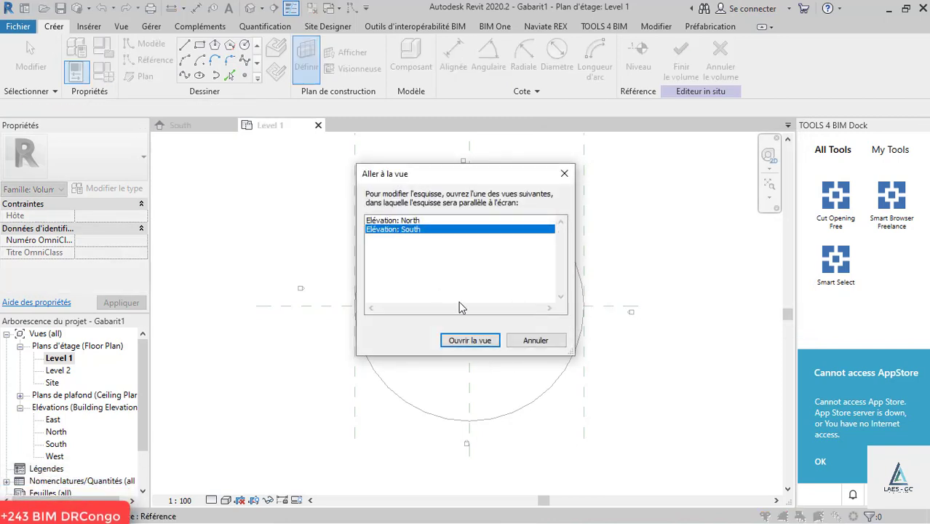
{"action": "left_click", "coordinate": [470, 341]}
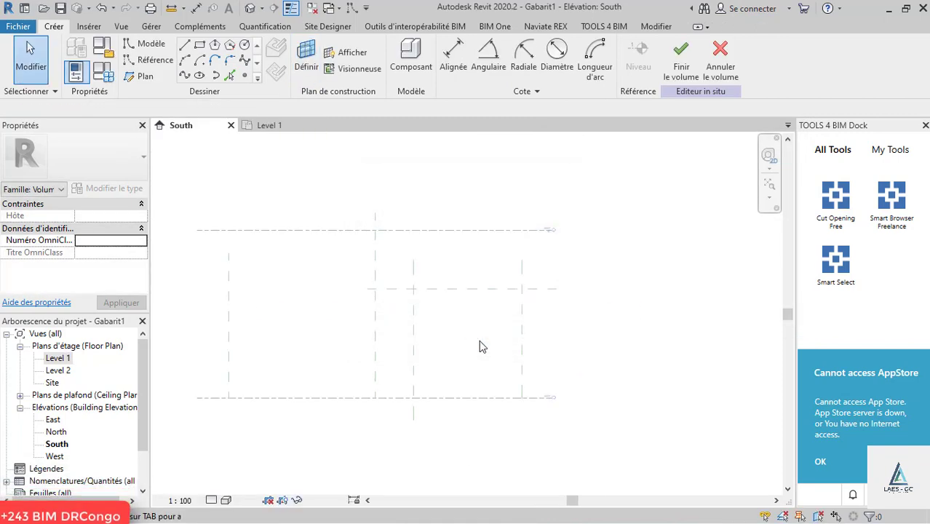
Step: Draw a five-point spline from the right edge plane at Level 1 through the inner vertical and horizontal reference planes' intersection up to Level 2
{"action": "scroll", "coordinate": [471, 246], "scroll_direction": "down", "scroll_amount": 2}
{"action": "scroll", "coordinate": [421, 242], "scroll_direction": "up", "scroll_amount": 3}
{"action": "left_click", "coordinate": [184, 76]}
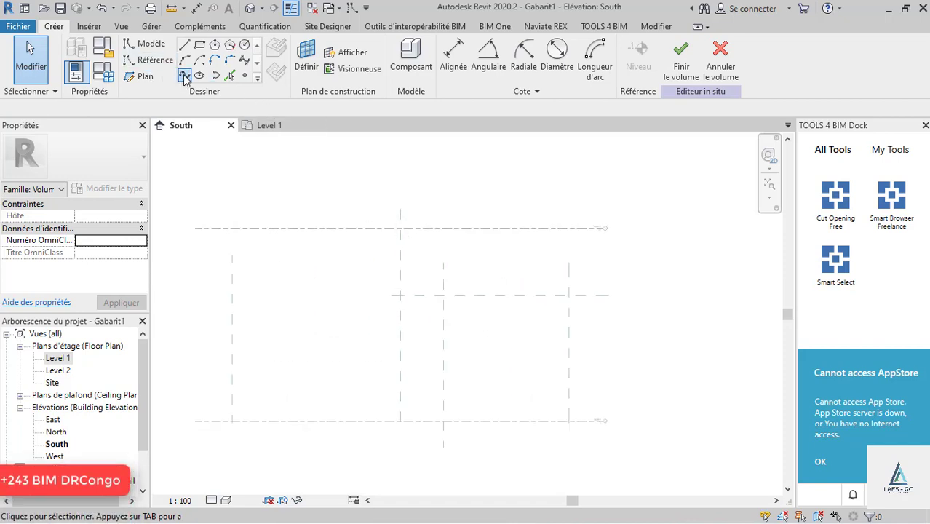
{"action": "scroll", "coordinate": [543, 417], "scroll_direction": "up", "scroll_amount": 2}
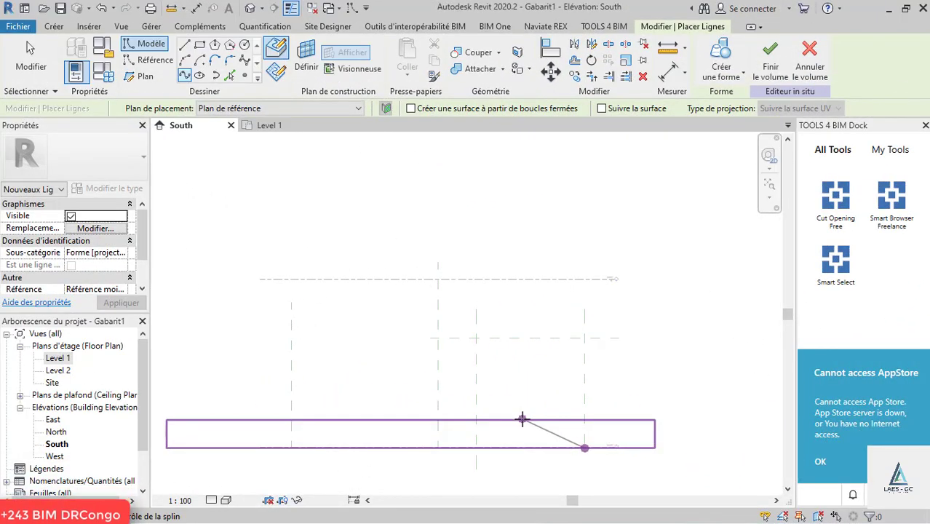
{"action": "left_click", "coordinate": [476, 338]}
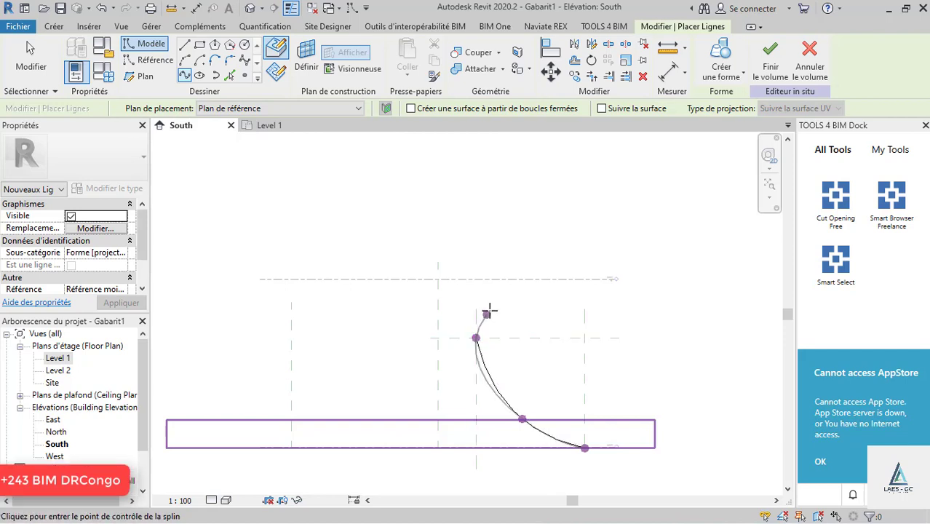
{"action": "left_click", "coordinate": [491, 302]}
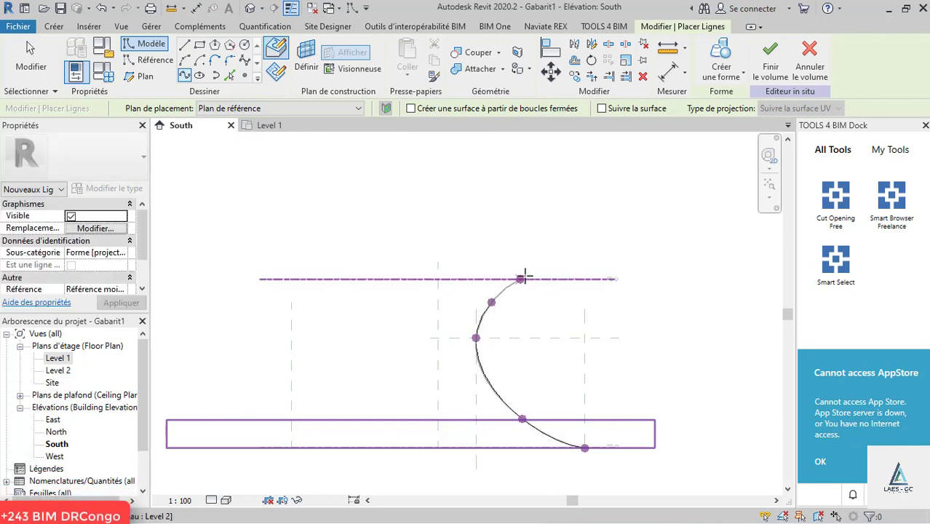
{"action": "left_click", "coordinate": [507, 277]}
{"action": "key", "text": "Escape"}
{"action": "key", "text": "Escape"}
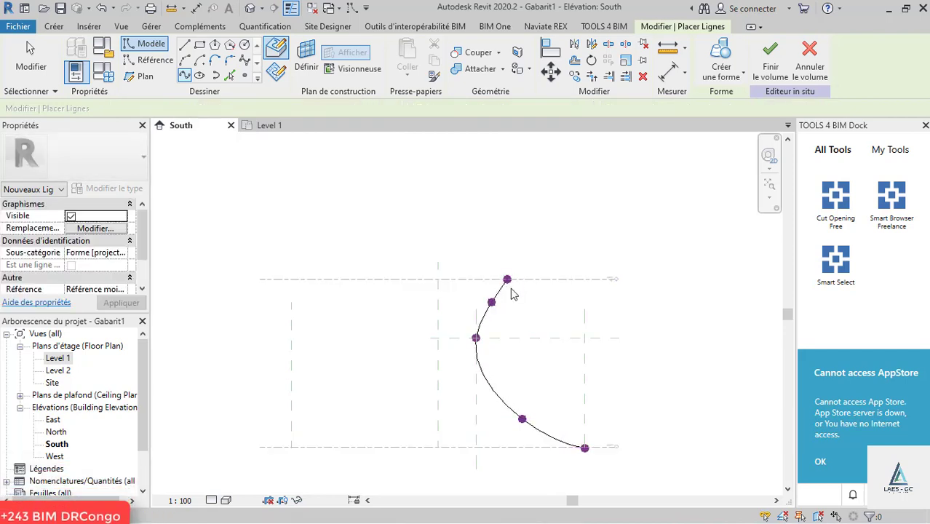
Step: Set the distance of the spline's upper intermediate point from the centre plane to 12
{"action": "scroll", "coordinate": [507, 301], "scroll_direction": "up", "scroll_amount": 3}
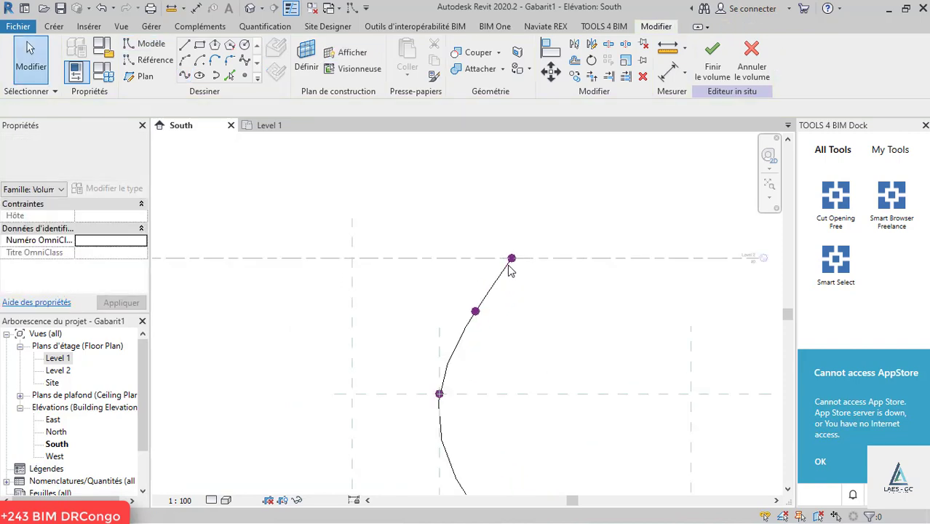
{"action": "left_click", "coordinate": [475, 315]}
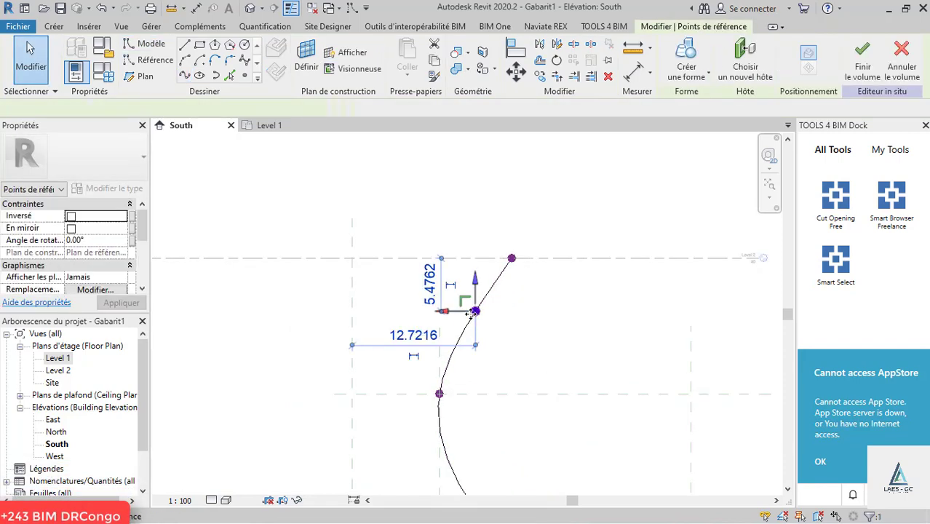
{"action": "left_click", "coordinate": [413, 335]}
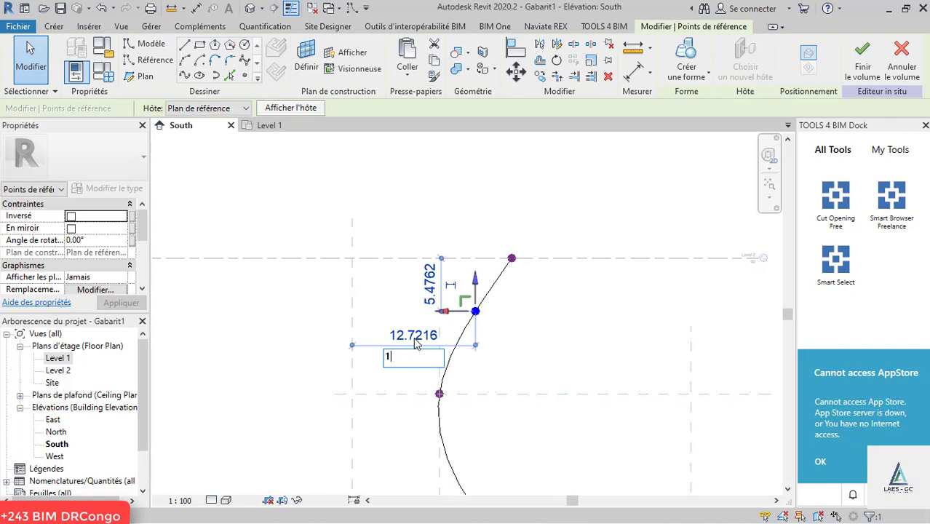
{"action": "type", "text": "12"}
{"action": "key", "text": "Return"}
{"action": "key", "text": "Escape"}
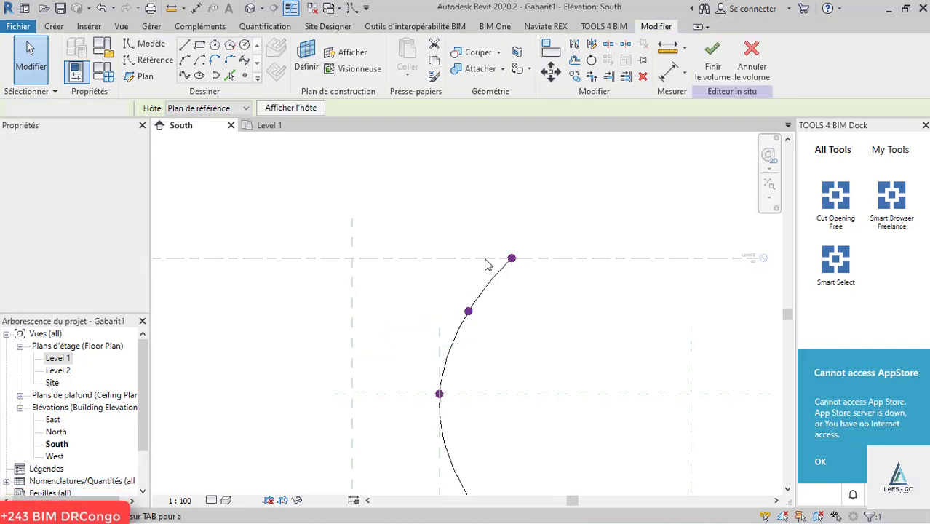
Step: Try the spline's top end point at a distance of 15 from the centre plane
{"action": "left_click", "coordinate": [511, 258]}
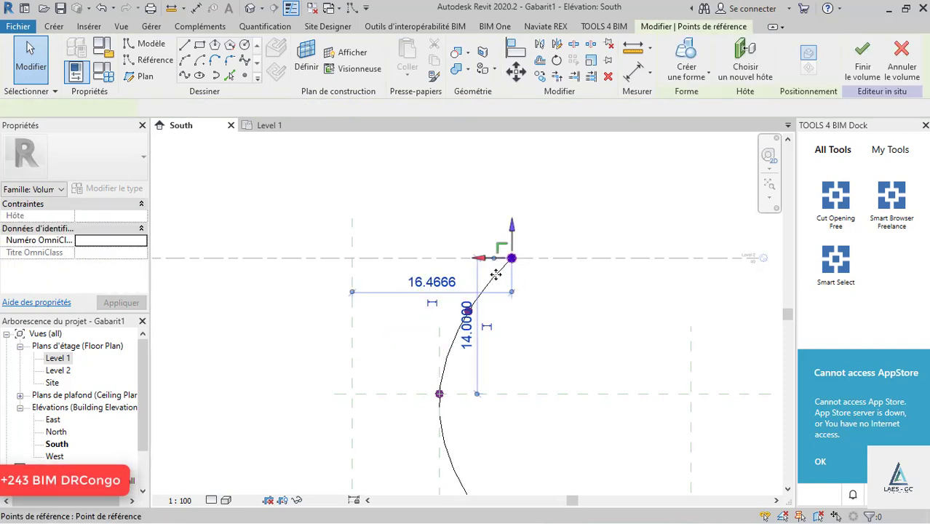
{"action": "left_click", "coordinate": [445, 284]}
{"action": "type", "text": "15"}
{"action": "key", "text": "Return"}
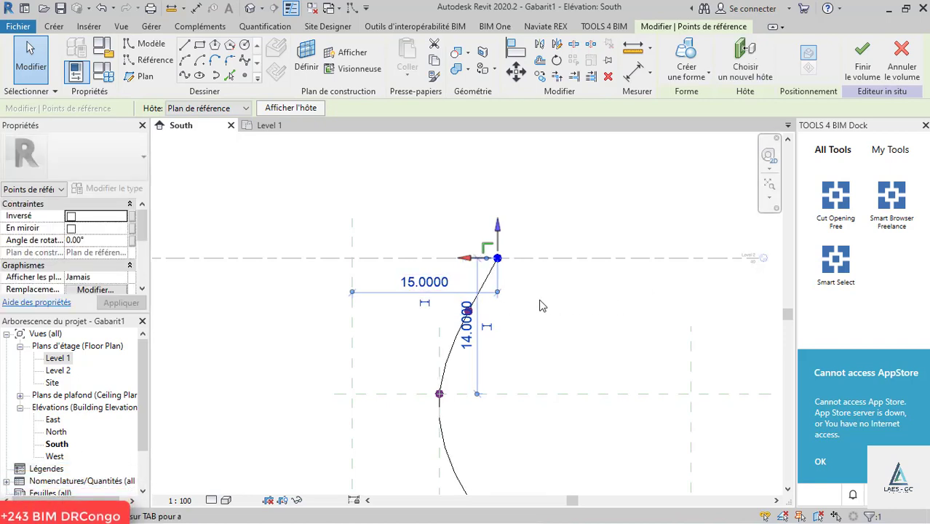
{"action": "key", "text": "Escape"}
{"action": "scroll", "coordinate": [349, 145], "scroll_direction": "down", "scroll_amount": 2}
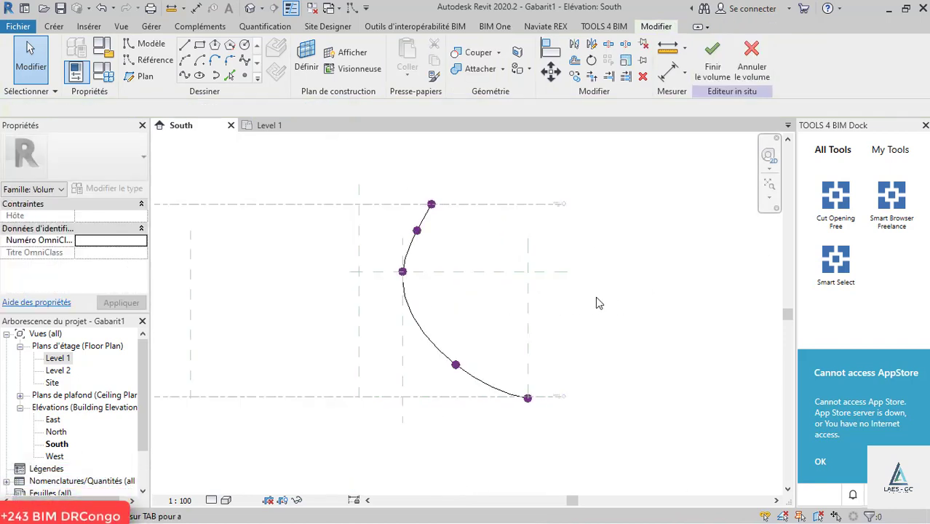
Step: Check the spline's lower intermediate point for its distances from the centre plane and the horizontal reference plane
{"action": "scroll", "coordinate": [439, 378], "scroll_direction": "up", "scroll_amount": 2}
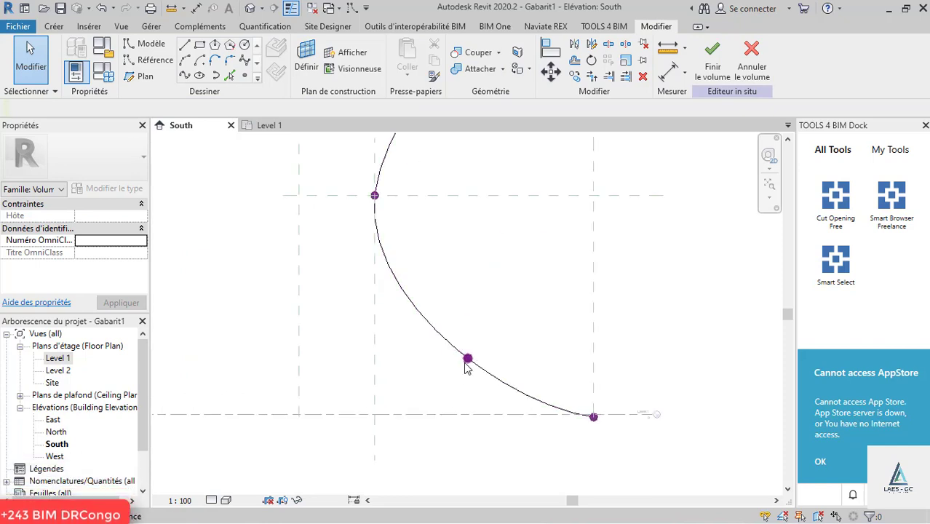
{"action": "left_click", "coordinate": [466, 360]}
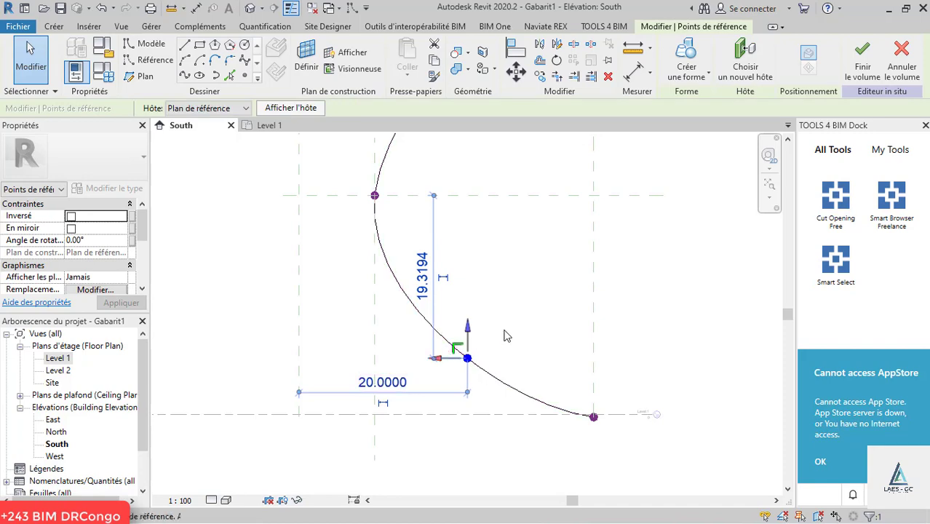
{"action": "key", "text": "Escape"}
Step: Set the distance of the spline's top end point from the centre plane to 16
{"action": "scroll", "coordinate": [494, 243], "scroll_direction": "down", "scroll_amount": 2}
{"action": "scroll", "coordinate": [460, 272], "scroll_direction": "up", "scroll_amount": 3}
{"action": "scroll", "coordinate": [460, 272], "scroll_direction": "up", "scroll_amount": 3}
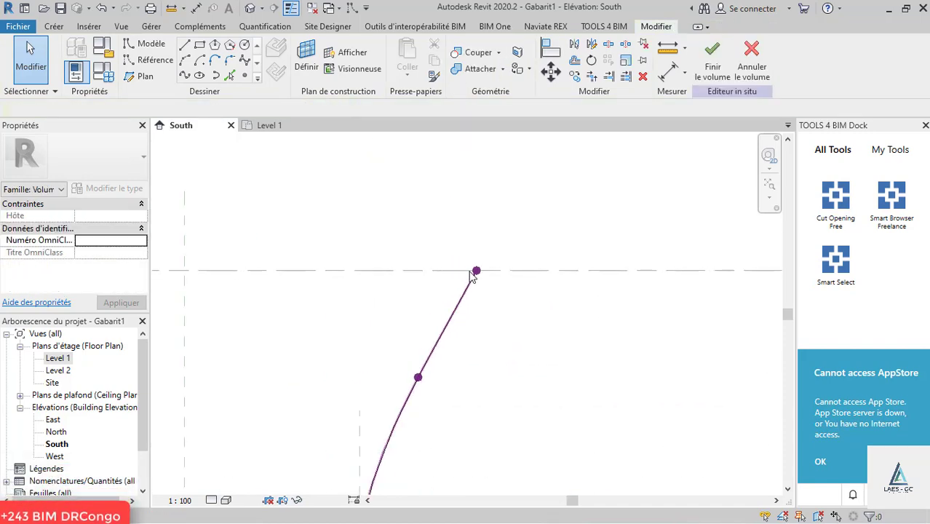
{"action": "left_click", "coordinate": [477, 273]}
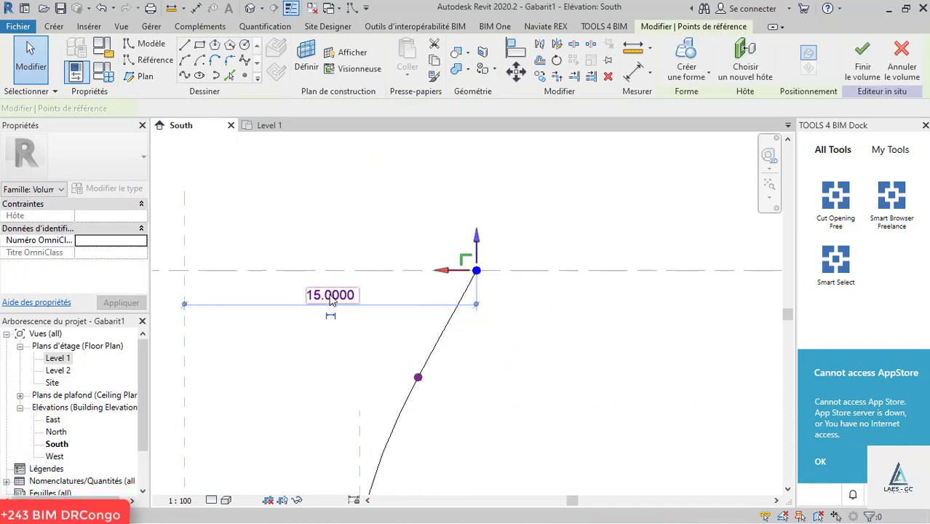
{"action": "left_click", "coordinate": [330, 295]}
{"action": "type", "text": "16"}
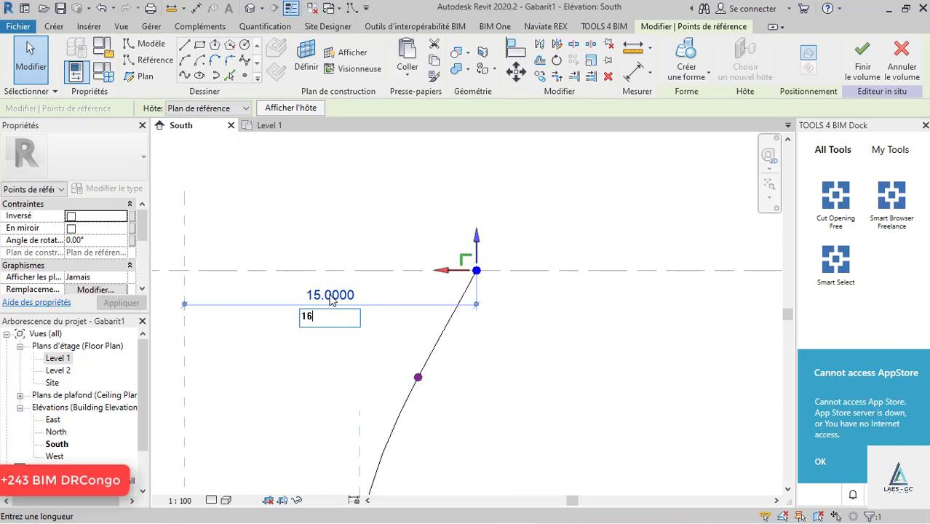
{"action": "key", "text": "Return"}
{"action": "left_click", "coordinate": [410, 208]}
{"action": "scroll", "coordinate": [410, 208], "scroll_direction": "down", "scroll_amount": 5}
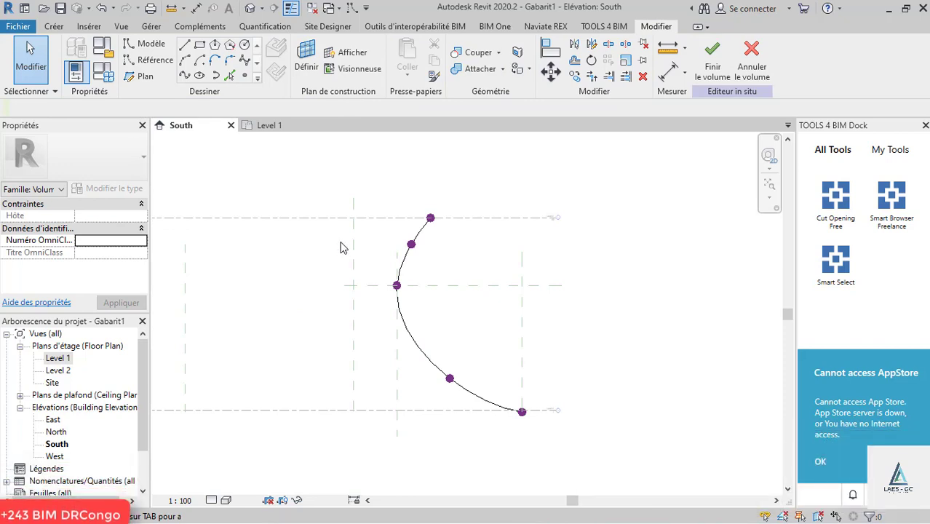
Step: Open the default 3D view at the lower end of the spline
{"action": "left_click", "coordinate": [251, 9]}
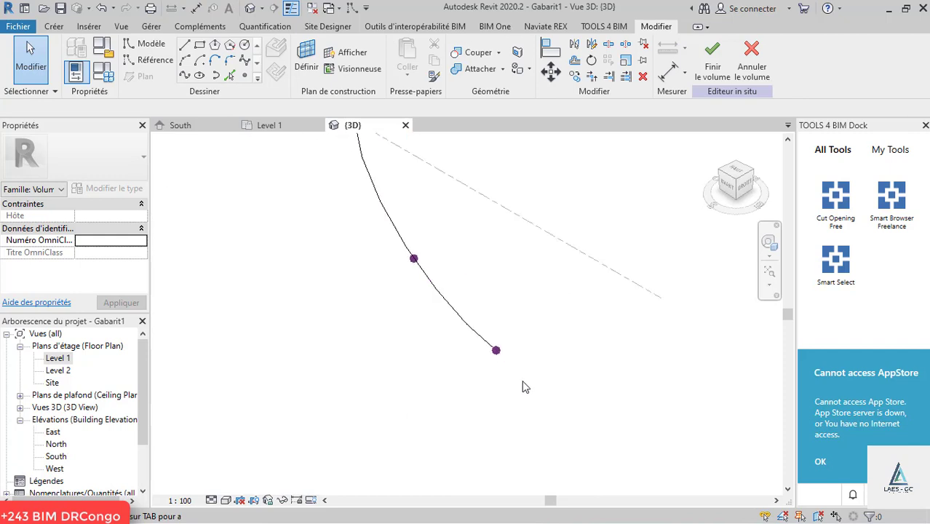
{"action": "scroll", "coordinate": [478, 315], "scroll_direction": "up", "scroll_amount": 1}
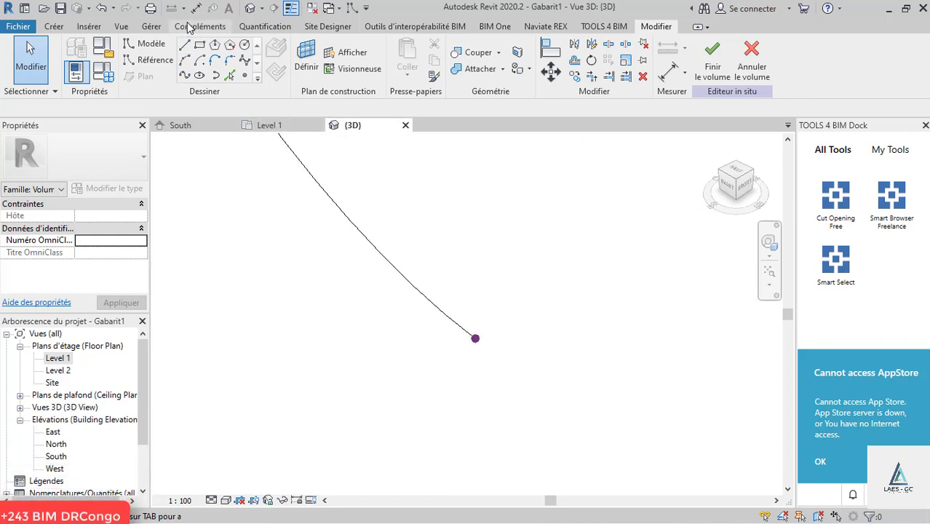
{"action": "left_click", "coordinate": [325, 70]}
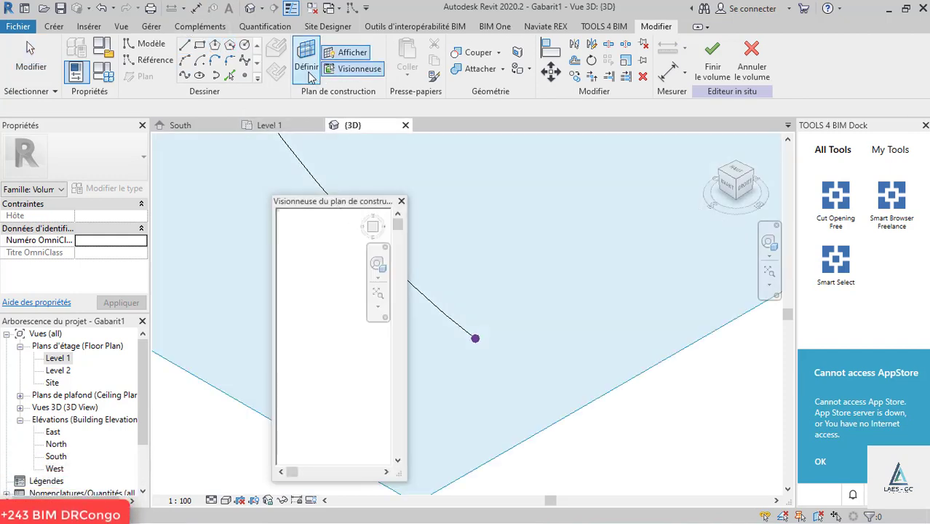
{"action": "left_click", "coordinate": [401, 201]}
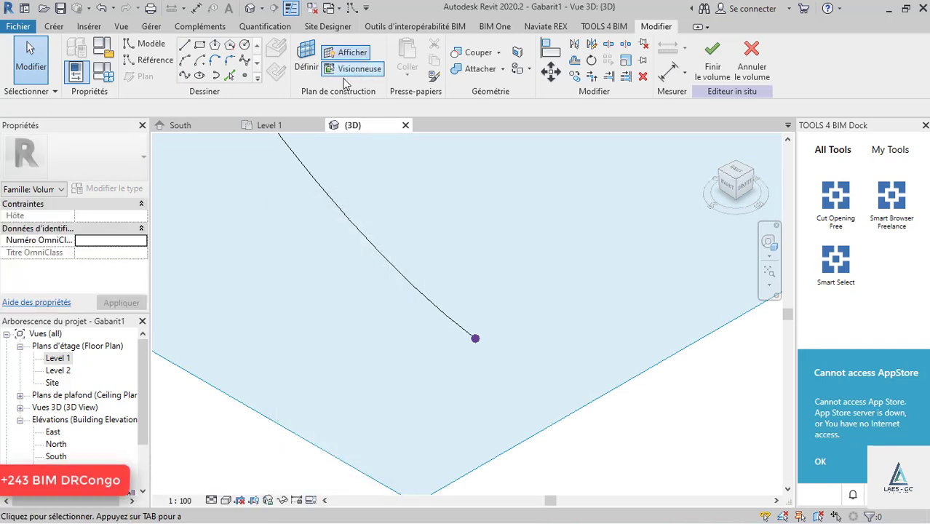
{"action": "left_click", "coordinate": [356, 70]}
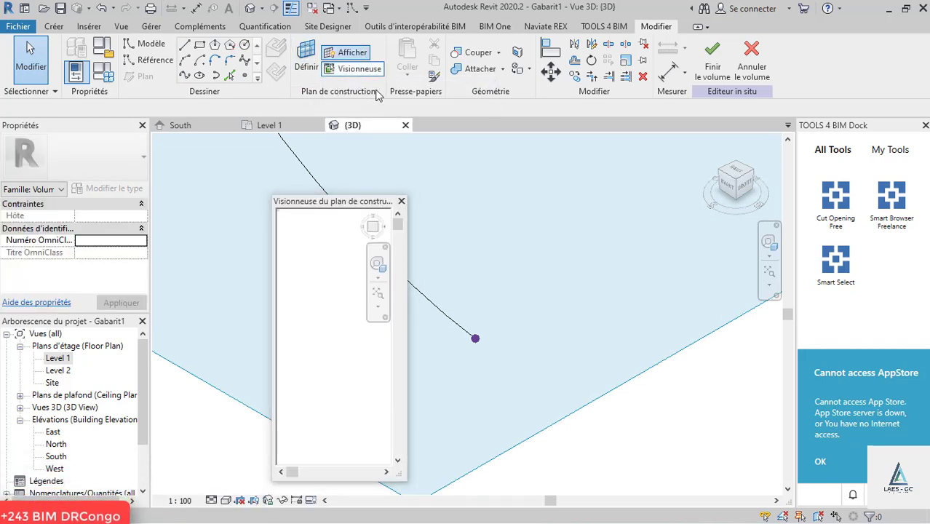
{"action": "left_click", "coordinate": [401, 201]}
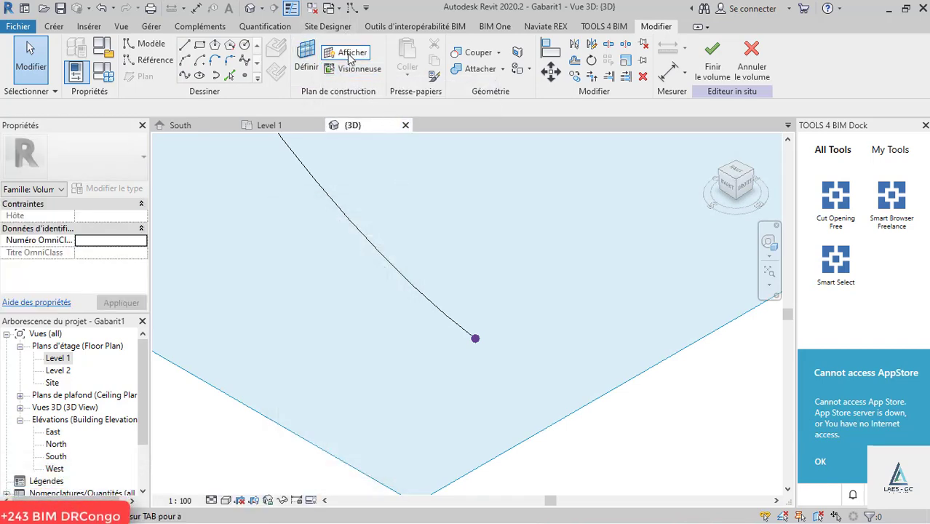
{"action": "left_click", "coordinate": [348, 54]}
Step: Set the work plane to the reference point at the spline's lower end
{"action": "left_click", "coordinate": [304, 68]}
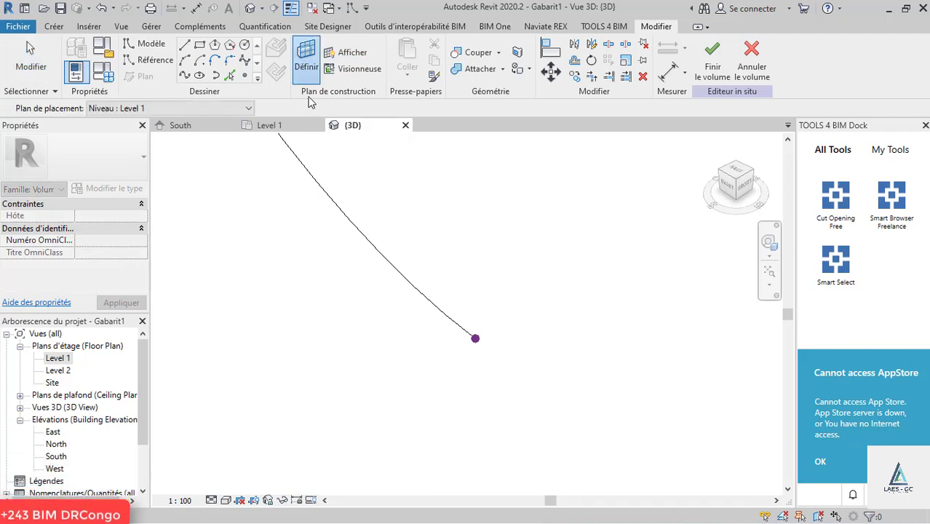
{"action": "left_click", "coordinate": [477, 338]}
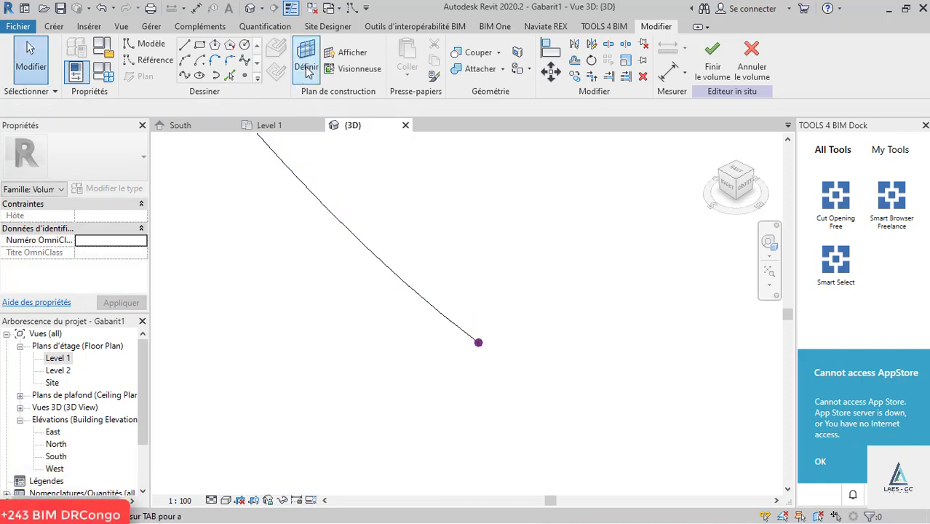
Step: Start an inscribed polygon centred on the spline's lower end point and set its number of sides to 3
{"action": "left_click", "coordinate": [157, 47]}
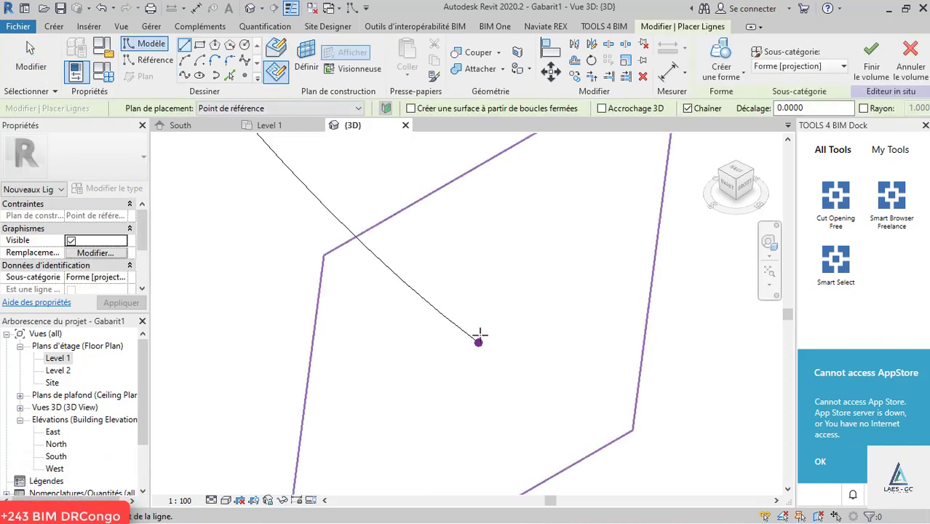
{"action": "scroll", "coordinate": [457, 347], "scroll_direction": "down", "scroll_amount": 5}
{"action": "scroll", "coordinate": [496, 366], "scroll_direction": "up", "scroll_amount": 1}
{"action": "scroll", "coordinate": [497, 365], "scroll_direction": "up", "scroll_amount": 5}
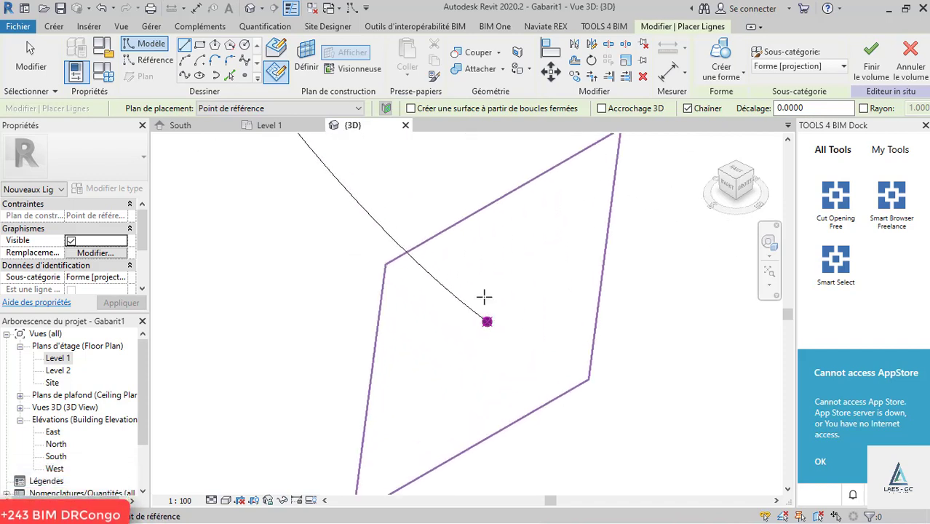
{"action": "left_click", "coordinate": [215, 46]}
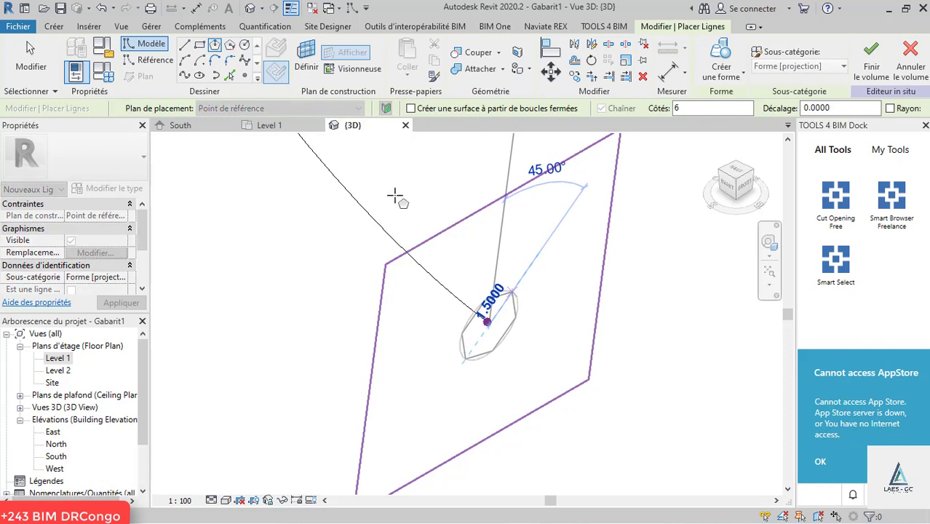
{"action": "left_click", "coordinate": [495, 275]}
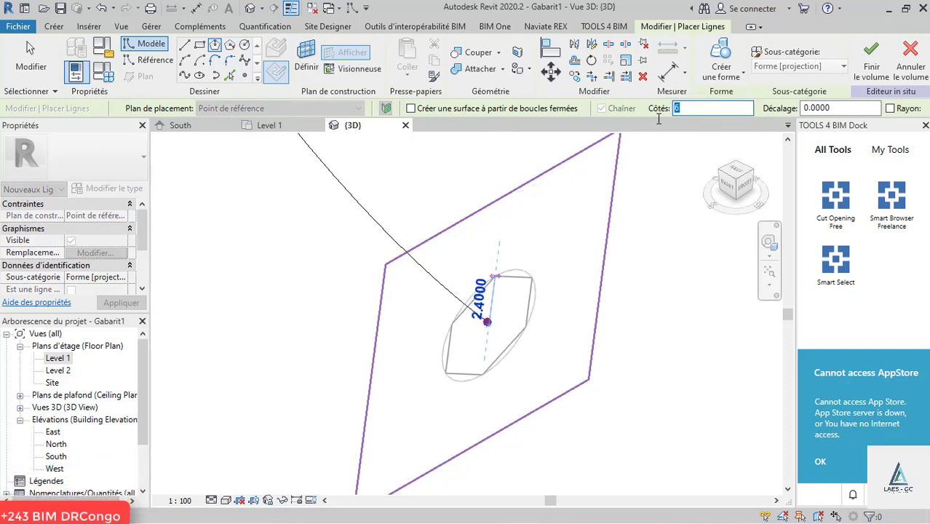
{"action": "type", "text": "3"}
{"action": "scroll", "coordinate": [491, 294], "scroll_direction": "up", "scroll_amount": 2}
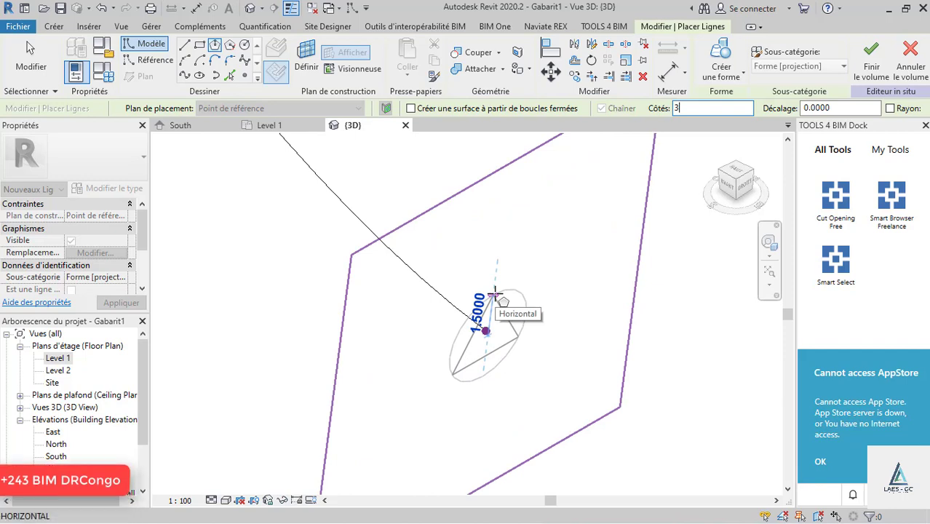
{"action": "type", "text": "0.12"}
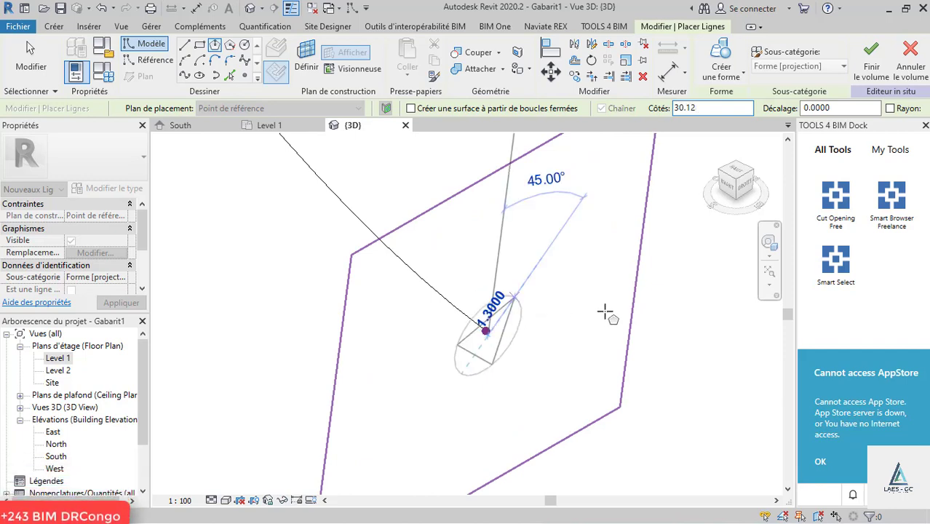
{"action": "key", "text": "BackSpace"}
{"action": "key", "text": "BackSpace"}
{"action": "key", "text": "BackSpace"}
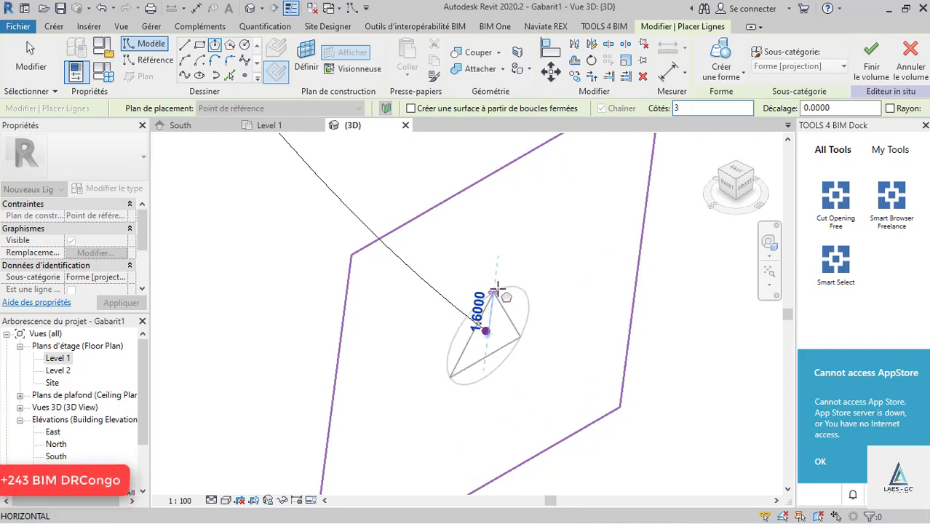
Step: Place the triangle freehand around the spline's lower end point and delete it
{"action": "left_click", "coordinate": [497, 293]}
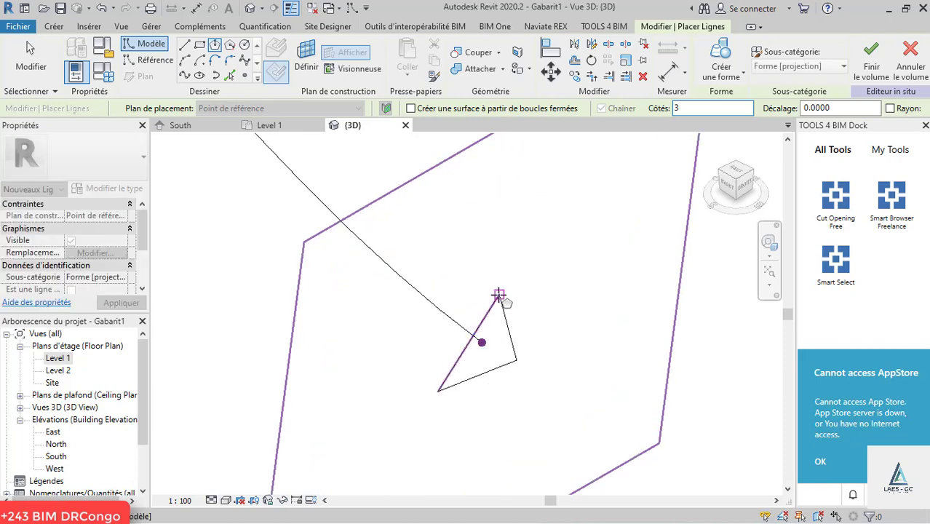
{"action": "key", "text": "Escape"}
{"action": "key", "text": "Escape"}
{"action": "left_click_drag", "start_coordinate": [531, 376], "coordinate": [492, 269]}
{"action": "left_click", "coordinate": [550, 363]}
{"action": "key", "text": "Delete"}
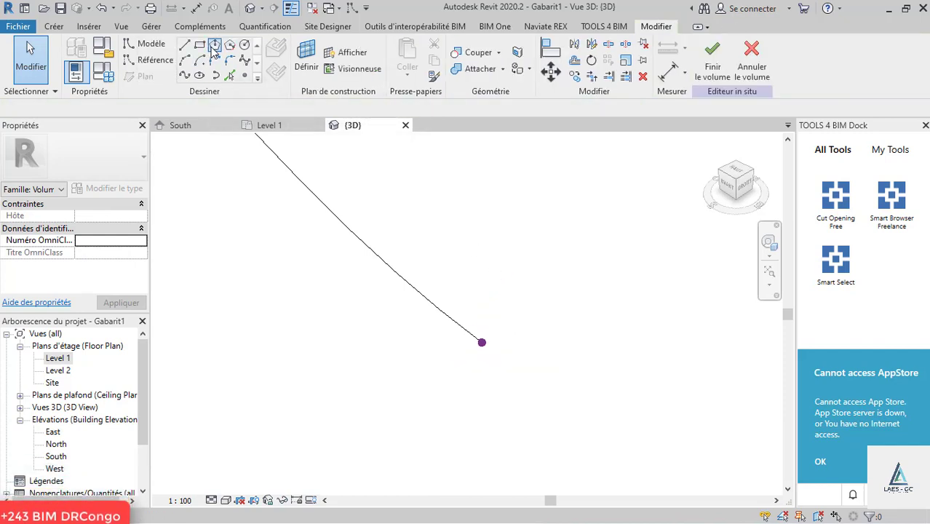
Step: Try to draw a triangle with a 0.12 radius at the spline's lower end point and delete it
{"action": "left_click", "coordinate": [215, 46]}
{"action": "left_click", "coordinate": [280, 76]}
{"action": "left_click", "coordinate": [482, 342]}
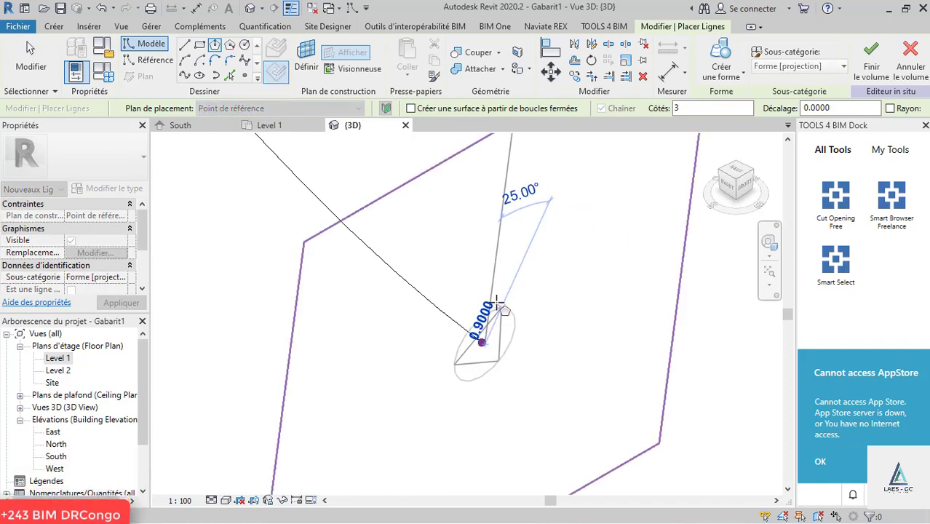
{"action": "type", "text": "0.12"}
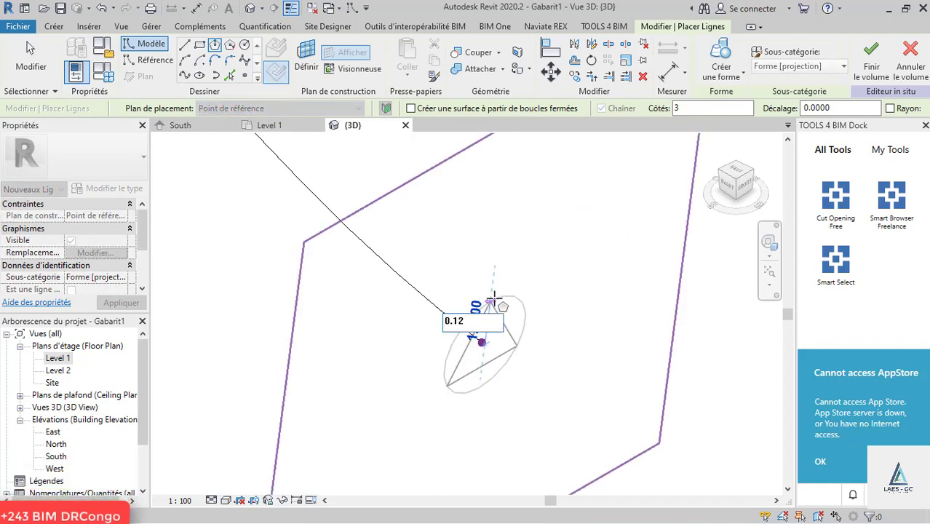
{"action": "key", "text": "Return"}
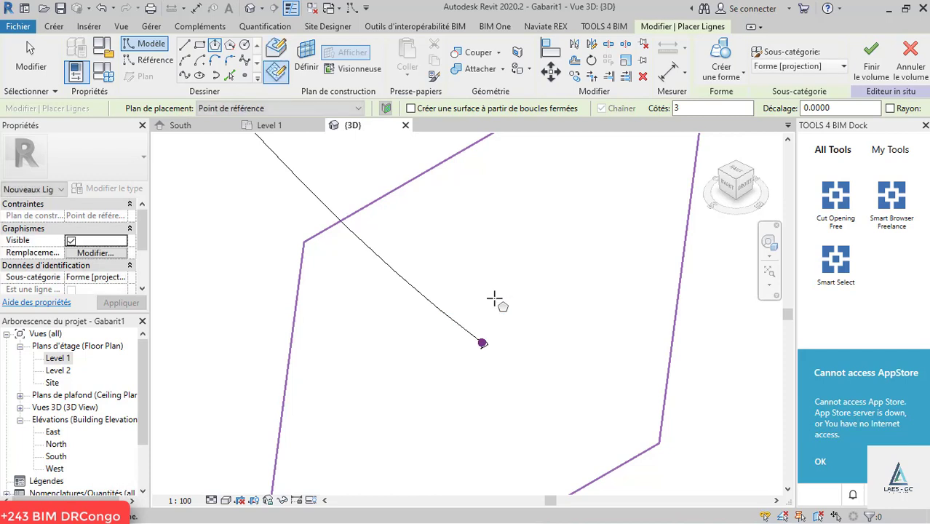
{"action": "scroll", "coordinate": [494, 348], "scroll_direction": "up", "scroll_amount": 4}
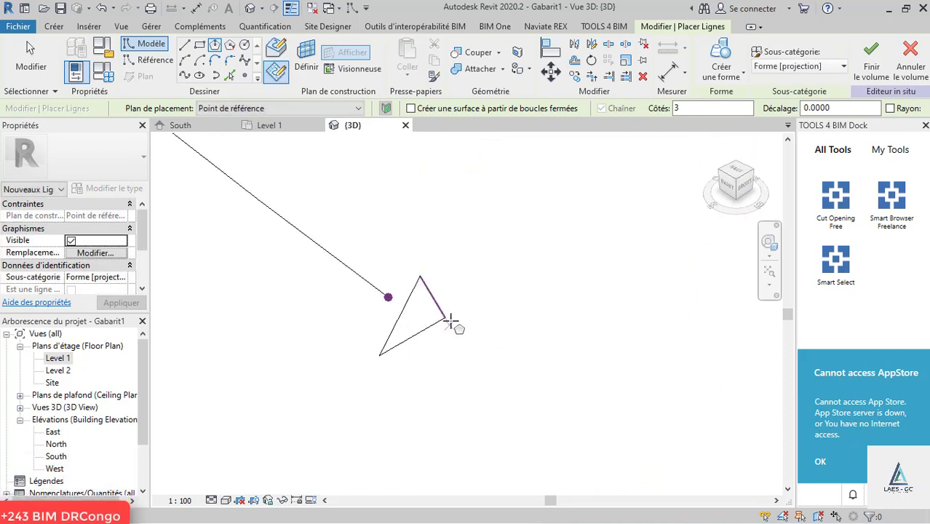
{"action": "key", "text": "Escape"}
{"action": "key", "text": "Escape"}
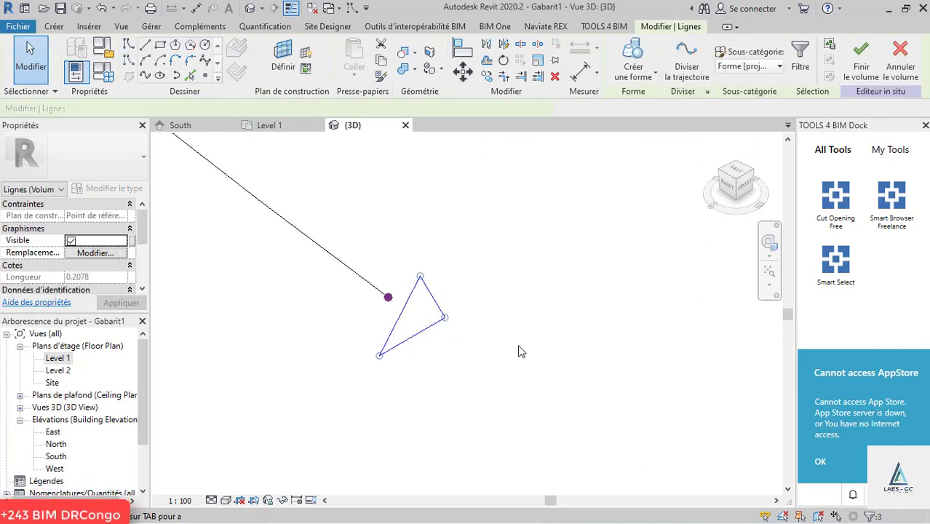
{"action": "scroll", "coordinate": [521, 352], "scroll_direction": "down", "scroll_amount": 1}
{"action": "key", "text": "Delete"}
{"action": "scroll", "coordinate": [523, 348], "scroll_direction": "down", "scroll_amount": 2}
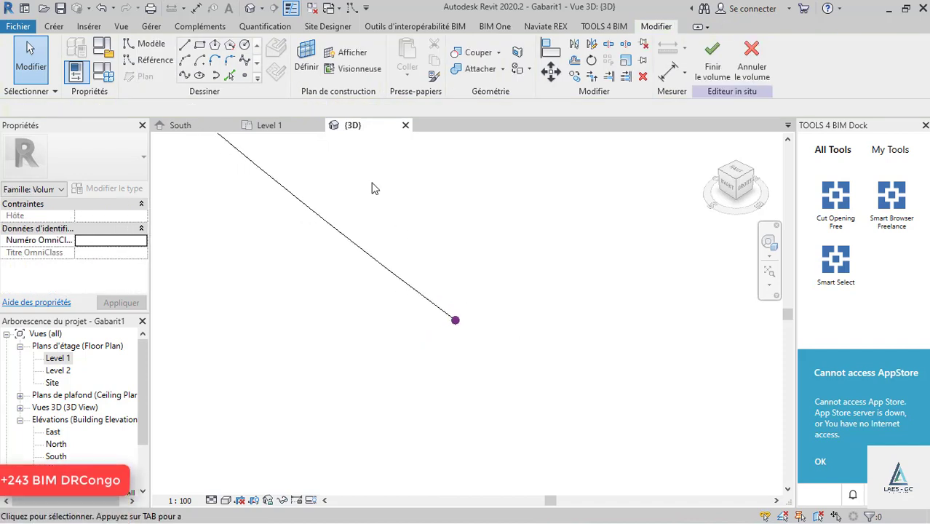
Step: Draw an inscribed triangle with a 0.12 radius centred on the spline's lower end point
{"action": "left_click", "coordinate": [455, 320]}
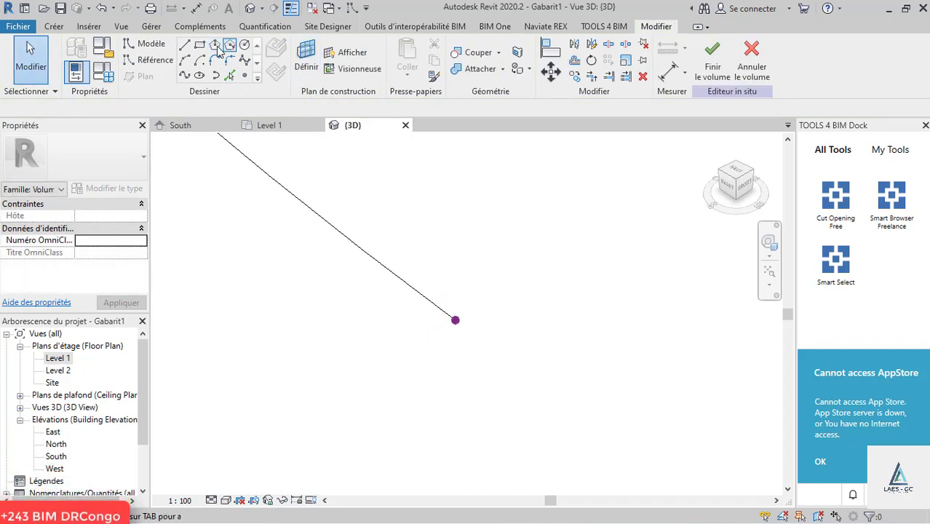
{"action": "key", "text": "l"}
{"action": "key", "text": "i"}
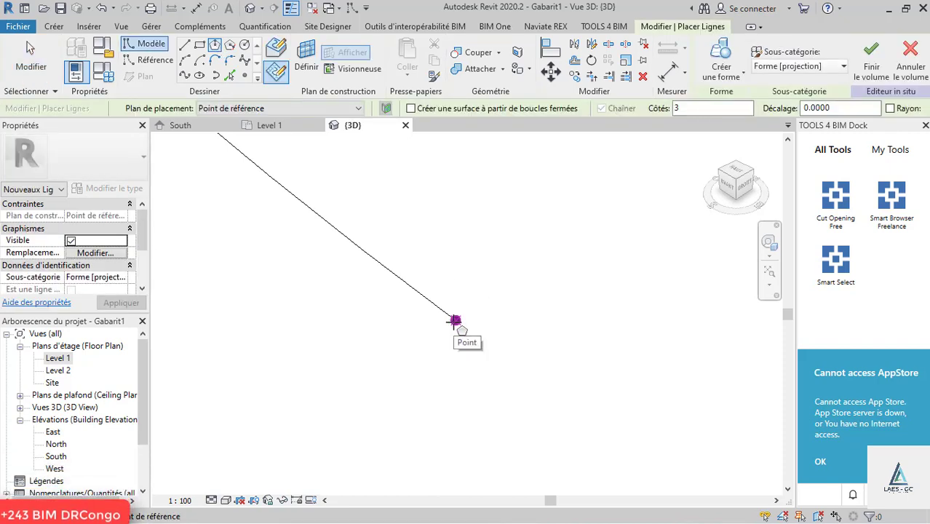
{"action": "left_click", "coordinate": [455, 320]}
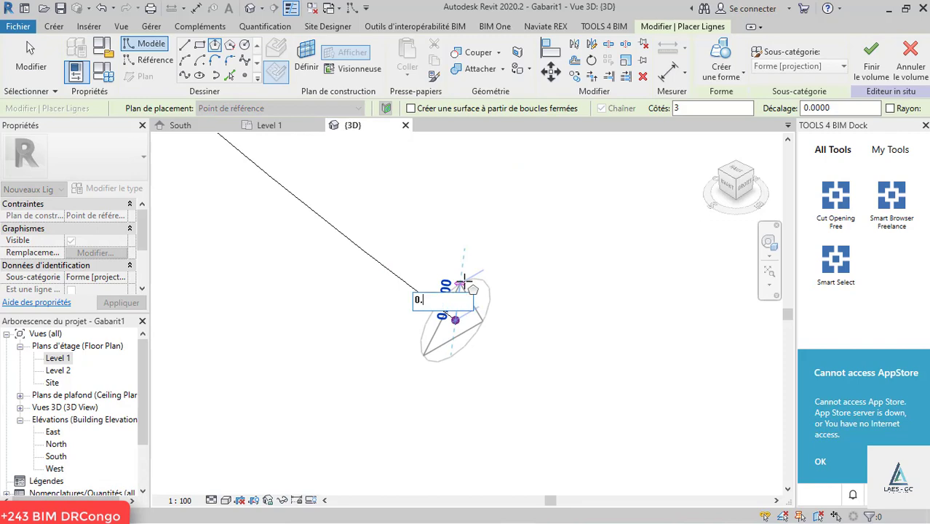
{"action": "type", "text": "0.12"}
{"action": "key", "text": "Return"}
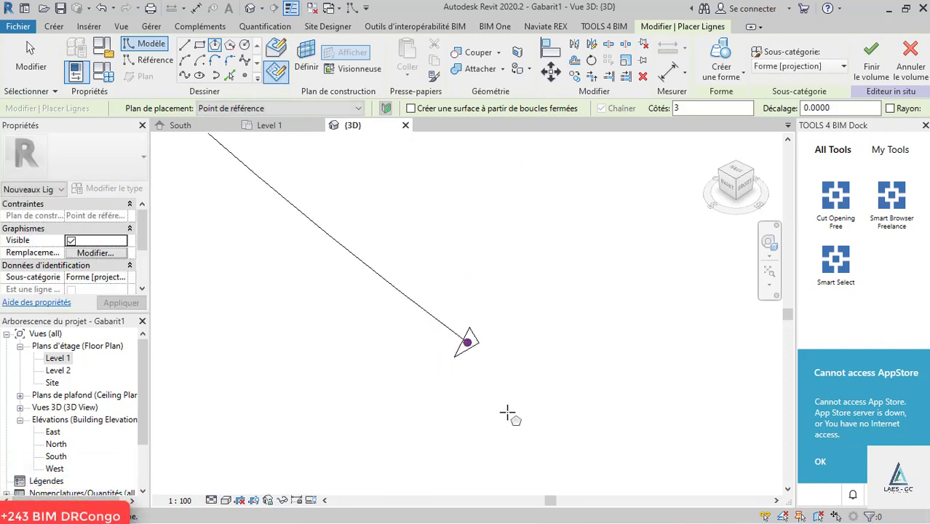
{"action": "right_click", "coordinate": [508, 413]}
{"action": "key", "text": "Escape"}
{"action": "scroll", "coordinate": [480, 445], "scroll_direction": "down", "scroll_amount": 5}
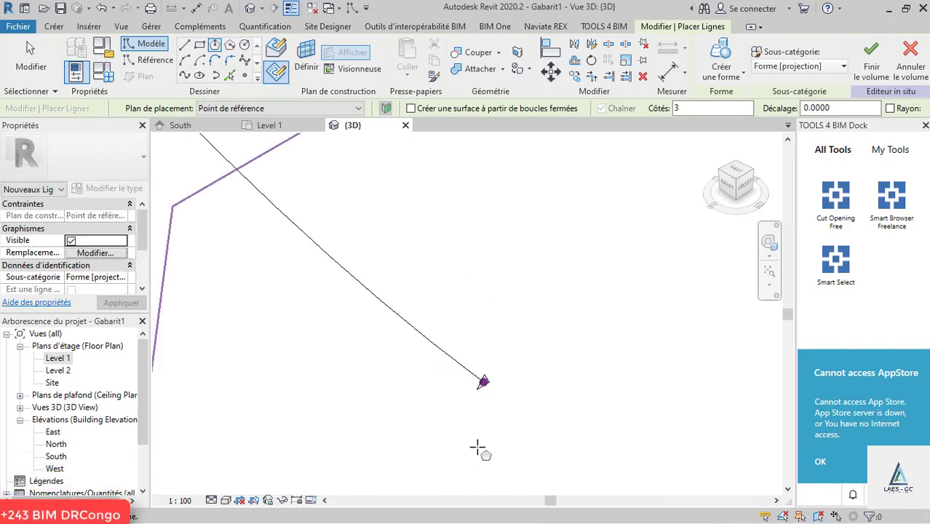
Step: Set the work plane to the reference point in the middle of the spline's five points
{"action": "scroll", "coordinate": [478, 449], "scroll_direction": "down", "scroll_amount": 3}
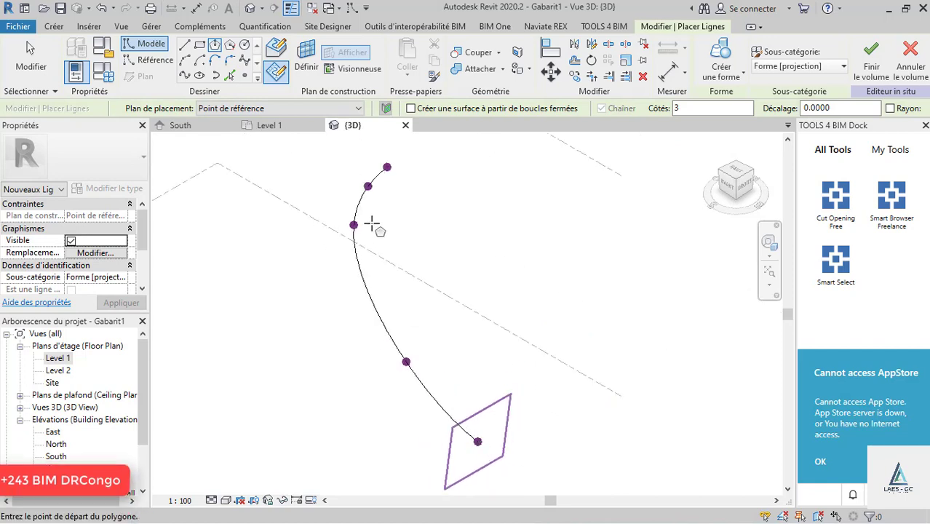
{"action": "scroll", "coordinate": [364, 225], "scroll_direction": "up", "scroll_amount": 5}
{"action": "scroll", "coordinate": [360, 375], "scroll_direction": "down", "scroll_amount": 2}
{"action": "scroll", "coordinate": [358, 270], "scroll_direction": "up", "scroll_amount": 2}
{"action": "scroll", "coordinate": [326, 305], "scroll_direction": "down", "scroll_amount": 2}
{"action": "scroll", "coordinate": [328, 307], "scroll_direction": "up", "scroll_amount": 4}
{"action": "scroll", "coordinate": [345, 301], "scroll_direction": "up", "scroll_amount": 2}
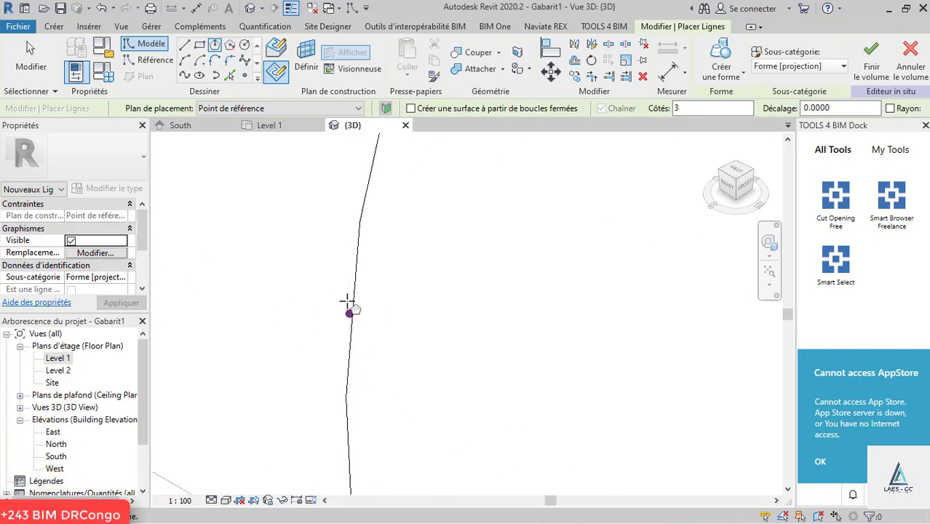
{"action": "right_click", "coordinate": [313, 138]}
{"action": "left_click", "coordinate": [334, 148]}
{"action": "left_click", "coordinate": [349, 311]}
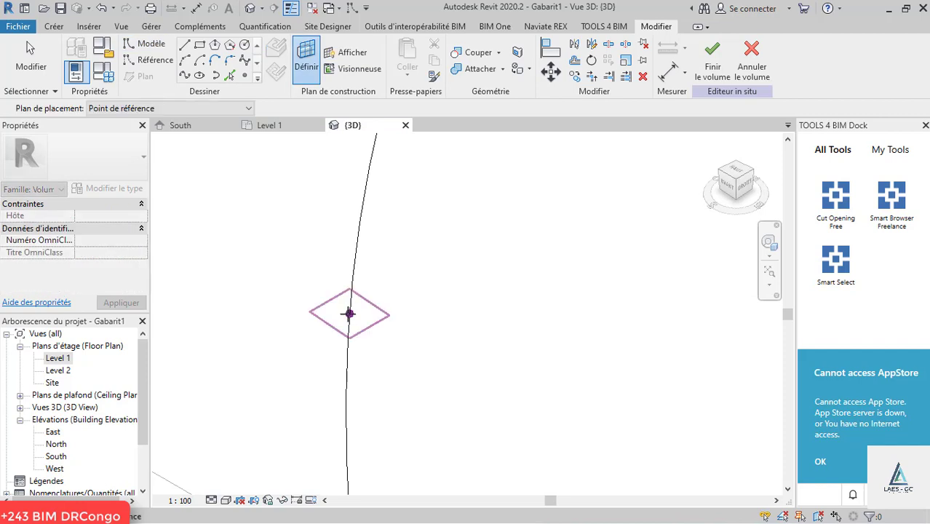
Step: Draw an inscribed triangle with a 1.5 radius centred on the spline's middle reference point
{"action": "left_click", "coordinate": [200, 60]}
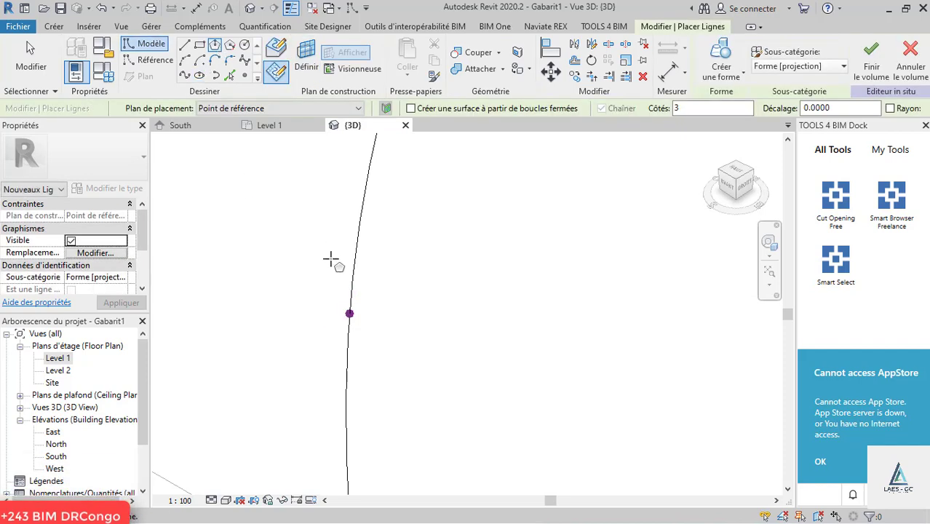
{"action": "left_click", "coordinate": [349, 314]}
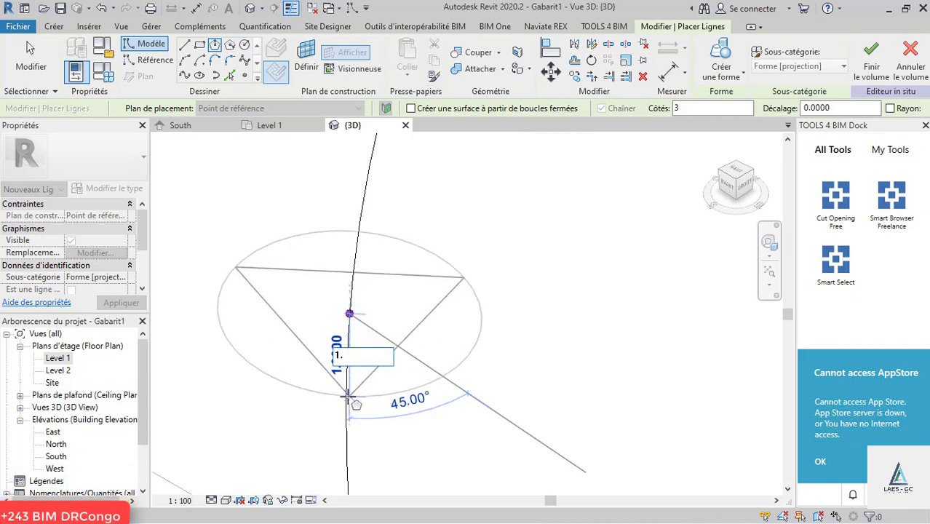
{"action": "type", "text": "1.5"}
{"action": "key", "text": "Return"}
Step: Set the work plane to the reference point at the spline's top end
{"action": "scroll", "coordinate": [298, 354], "scroll_direction": "down", "scroll_amount": 3}
{"action": "scroll", "coordinate": [298, 354], "scroll_direction": "down", "scroll_amount": 3}
{"action": "scroll", "coordinate": [376, 259], "scroll_direction": "up", "scroll_amount": 6}
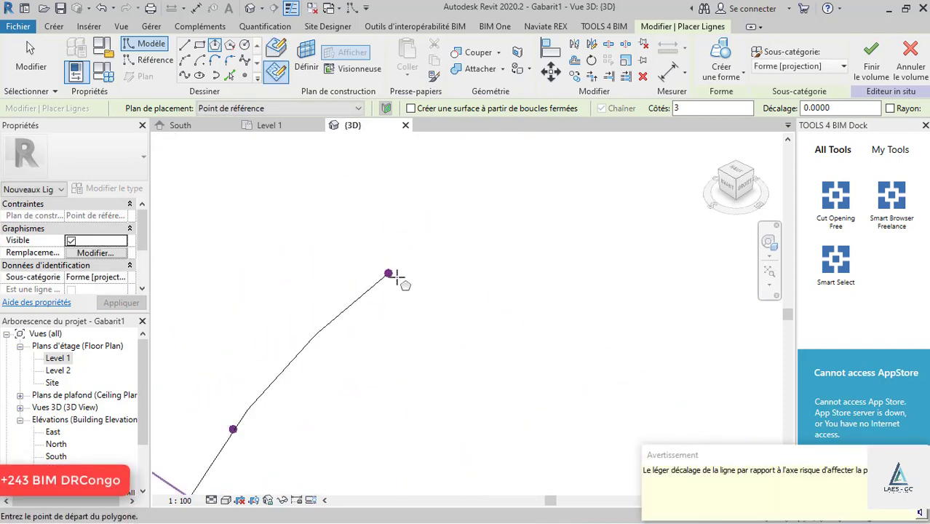
{"action": "key", "text": "Escape"}
{"action": "key", "text": "Escape"}
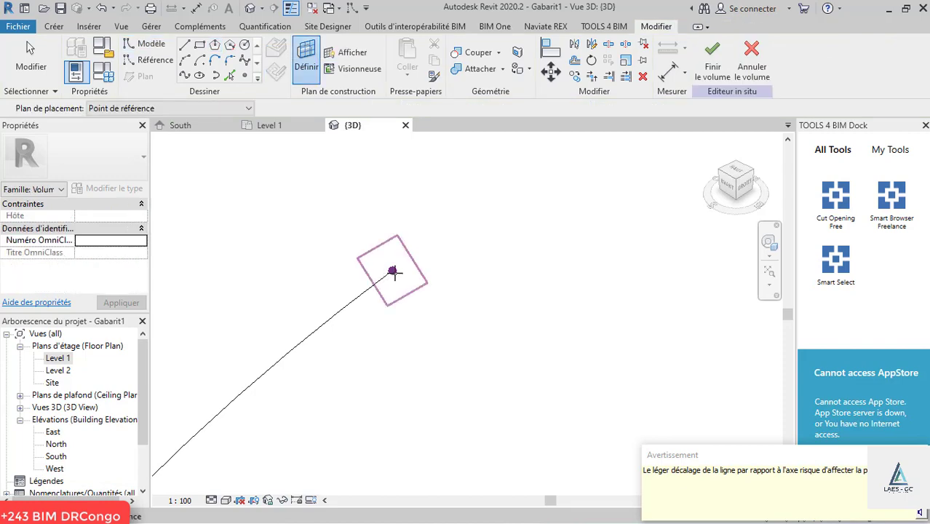
{"action": "key", "text": "Return"}
{"action": "left_click", "coordinate": [392, 271]}
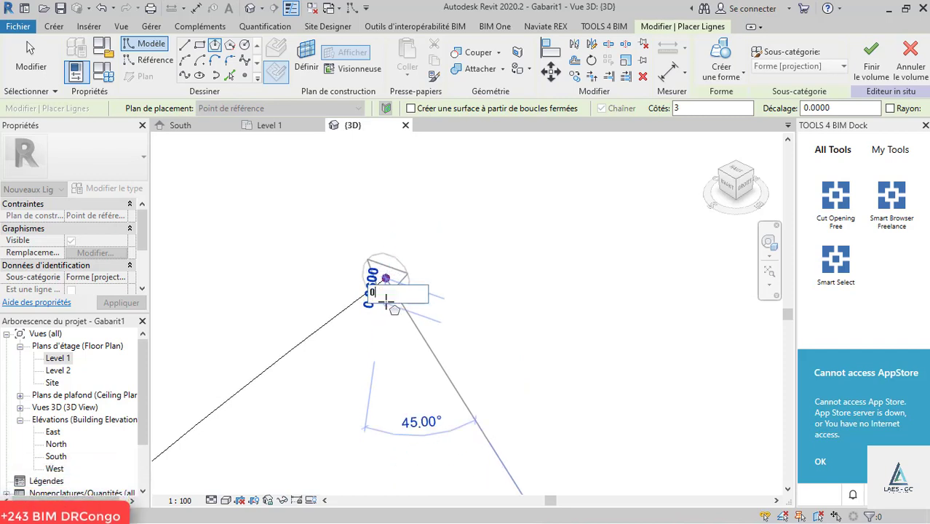
Step: Draw a small inscribed triangle centred on the spline's top end point
{"action": "type", "text": "2"}
{"action": "key", "text": "Return"}
{"action": "key", "text": "Escape"}
{"action": "key", "text": "Escape"}
{"action": "scroll", "coordinate": [403, 197], "scroll_direction": "up", "scroll_amount": 5}
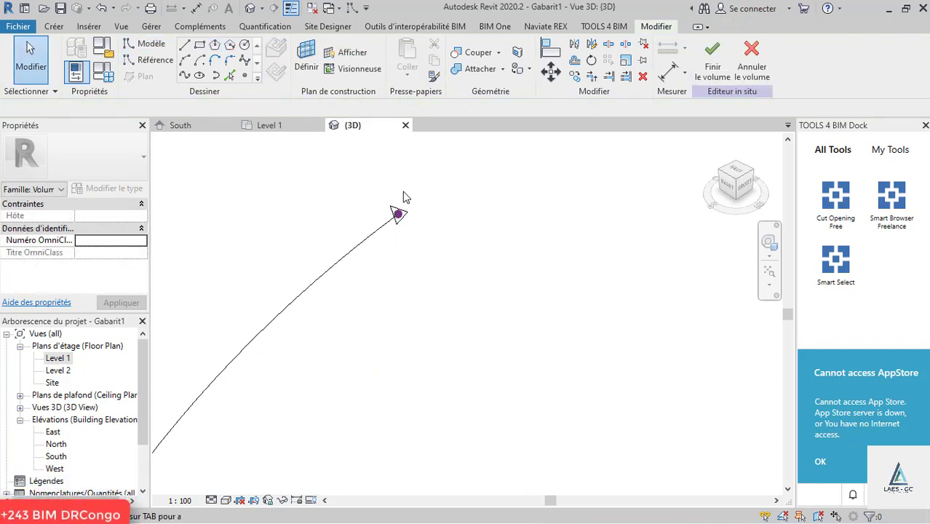
Step: Reopen the default 3D view and select the spline together with its reference points and triangular profiles
{"action": "scroll", "coordinate": [451, 303], "scroll_direction": "up", "scroll_amount": 3}
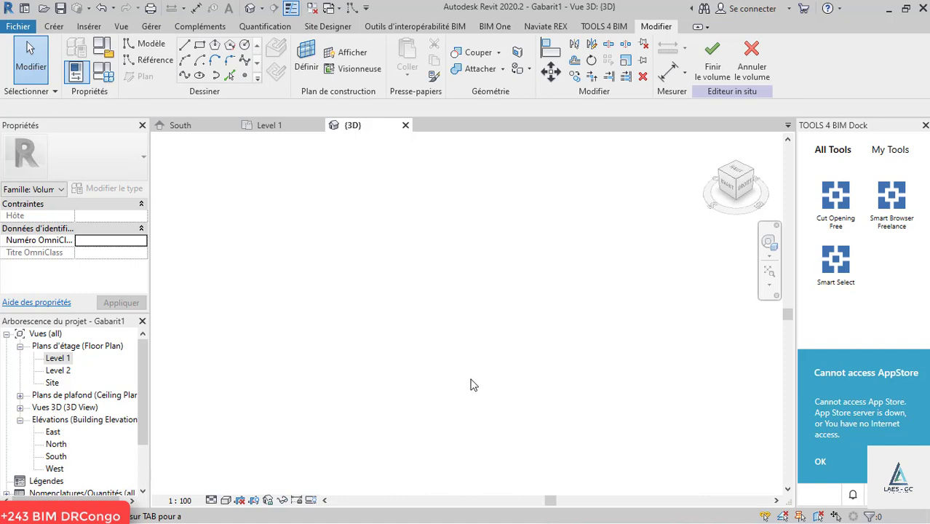
{"action": "left_click", "coordinate": [774, 250]}
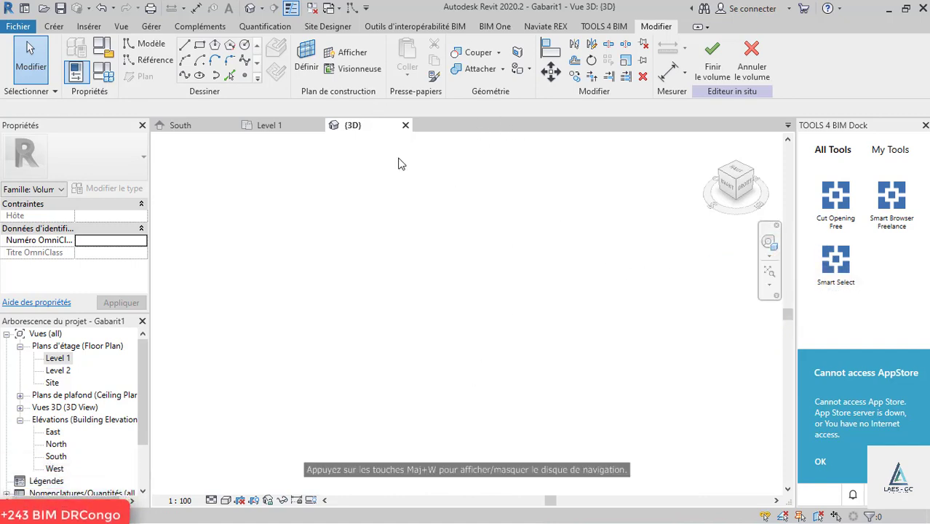
{"action": "left_click", "coordinate": [405, 125]}
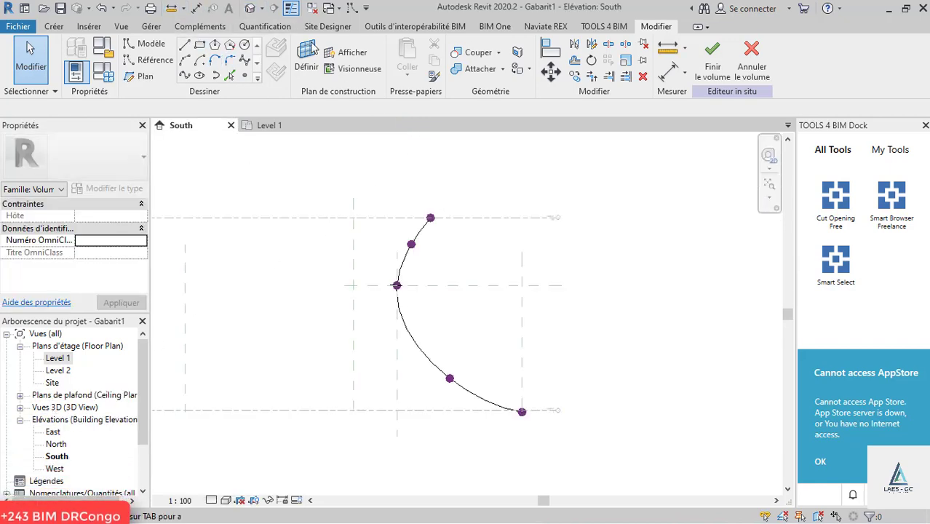
{"action": "left_click", "coordinate": [254, 8]}
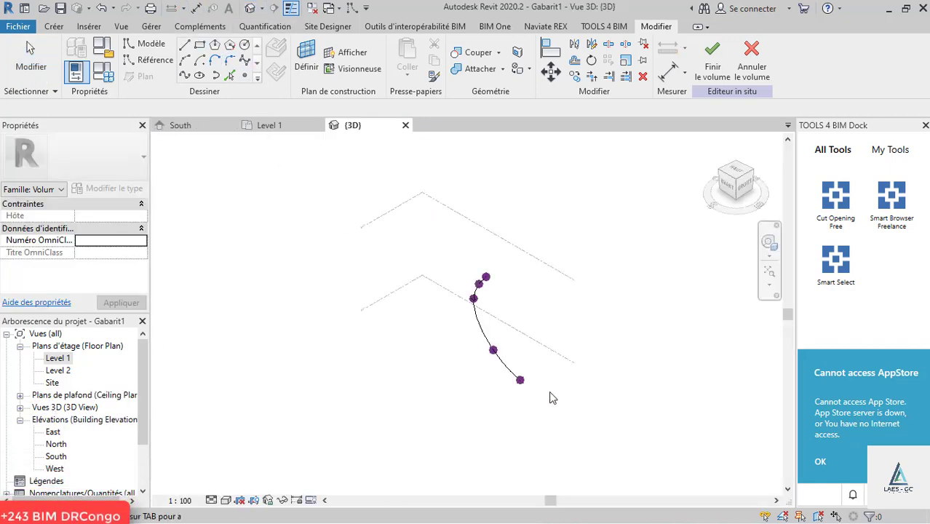
{"action": "scroll", "coordinate": [492, 332], "scroll_direction": "up", "scroll_amount": 3}
{"action": "scroll", "coordinate": [511, 406], "scroll_direction": "down", "scroll_amount": 3}
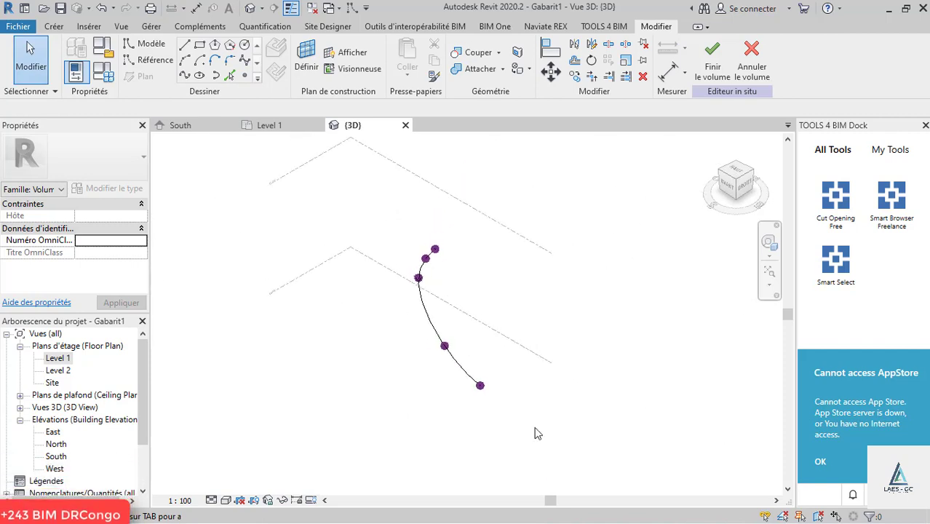
{"action": "left_click_drag", "start_coordinate": [386, 230], "coordinate": [385, 229]}
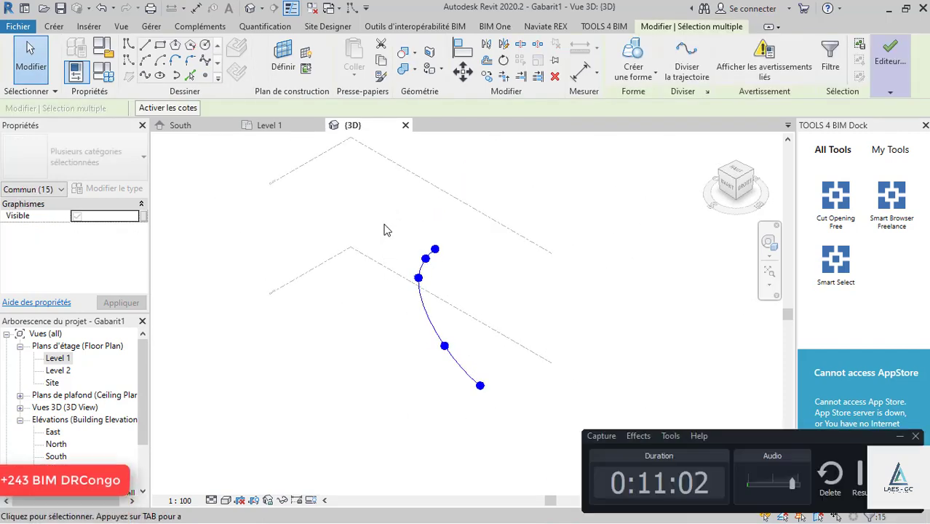
Step: Create a solid form from the selected spline and its triangular profiles to make the curved rib
{"action": "left_click", "coordinate": [647, 78]}
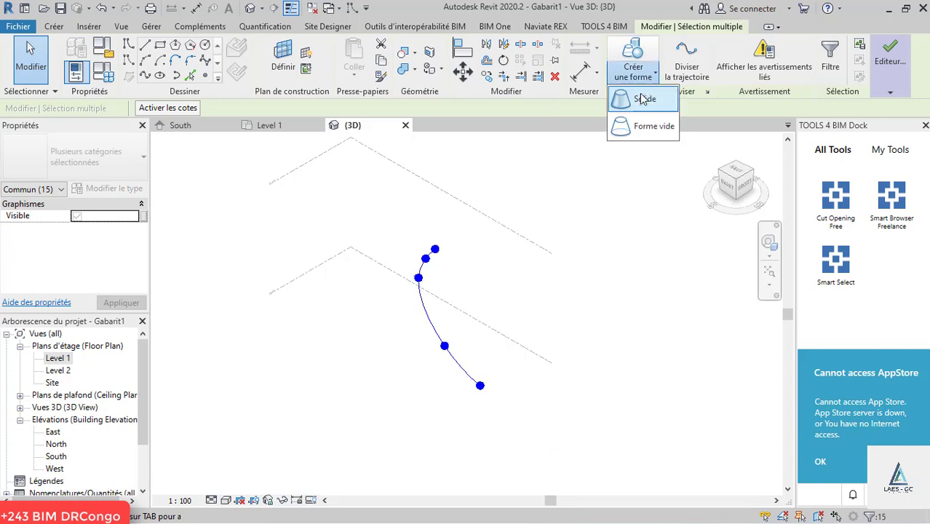
{"action": "left_click", "coordinate": [639, 101]}
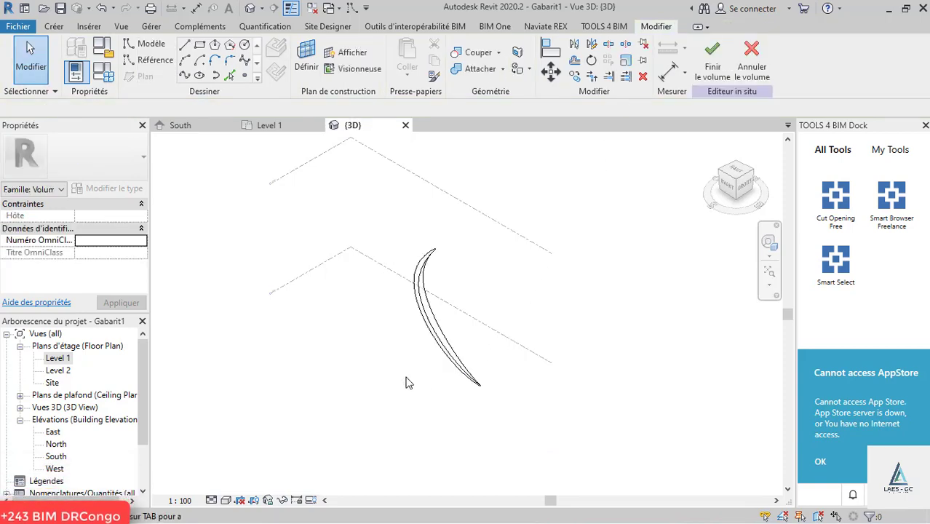
{"action": "middle_click_drag", "start_coordinate": [456, 377], "coordinate": [402, 380], "text": "shift"}
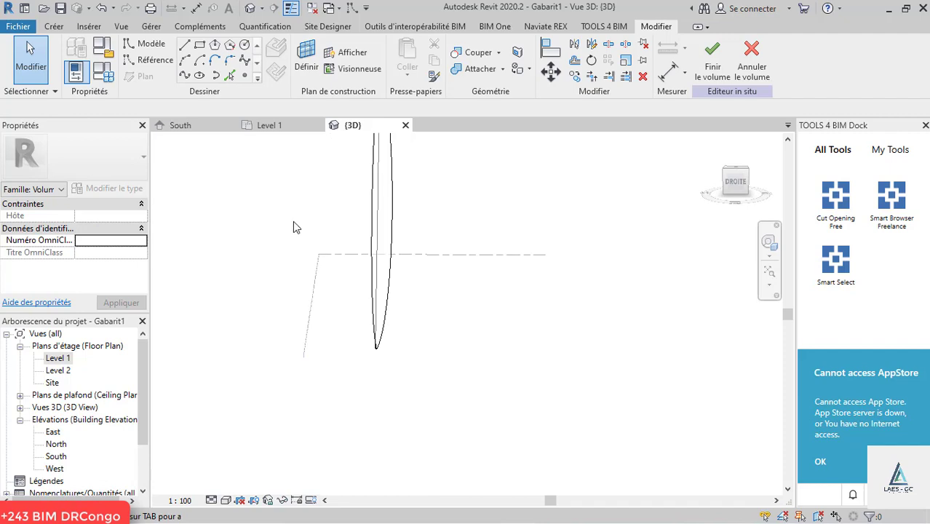
Step: Open the Level 1 plan, change its detail level and set its visual style to Ligne cachée (hidden line)
{"action": "left_click", "coordinate": [276, 126]}
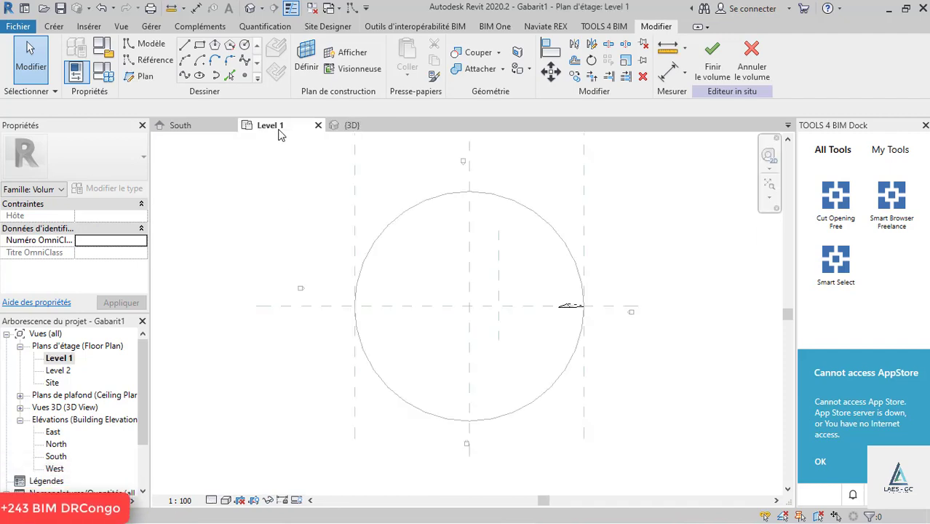
{"action": "left_click", "coordinate": [211, 501]}
{"action": "left_click", "coordinate": [226, 501]}
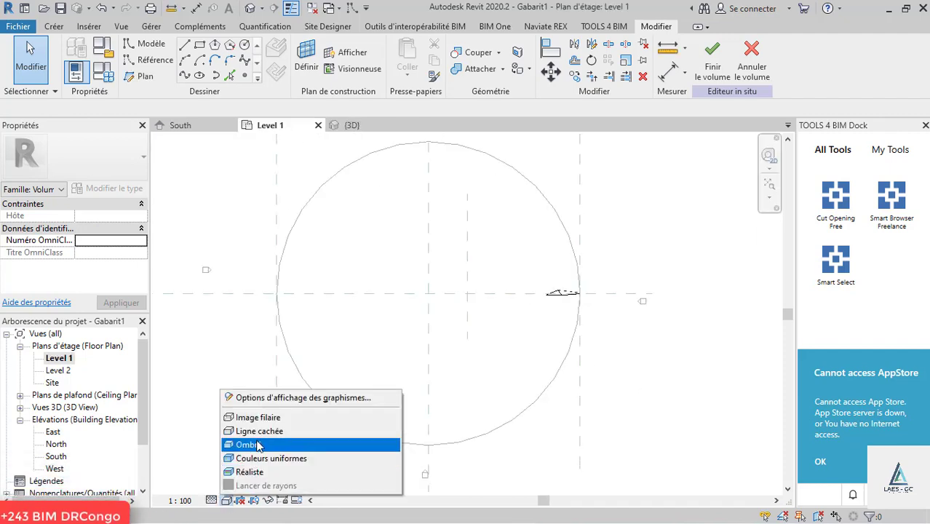
{"action": "left_click", "coordinate": [268, 429]}
{"action": "scroll", "coordinate": [553, 309], "scroll_direction": "up", "scroll_amount": 3}
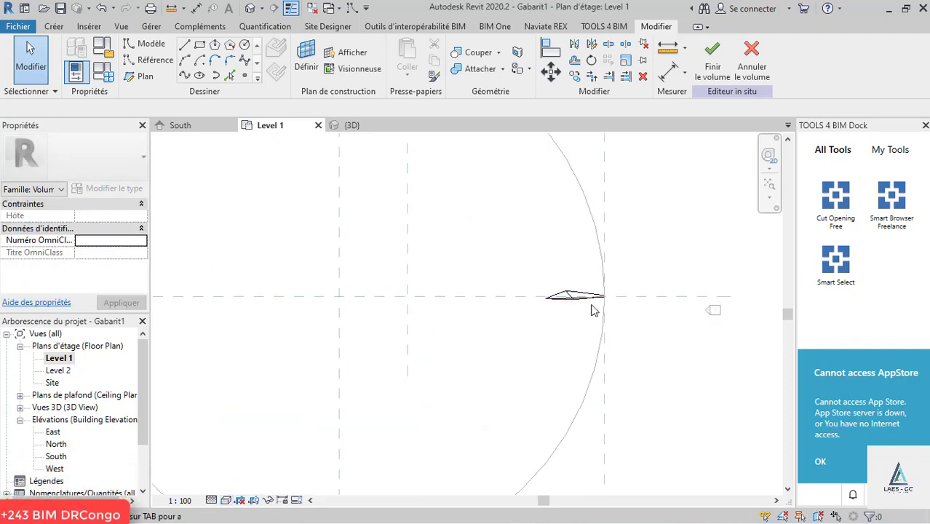
Step: Rotate a copy of the rib by 20° counterclockwise about the centre of the base circle
{"action": "left_click_drag", "start_coordinate": [549, 271], "coordinate": [549, 268]}
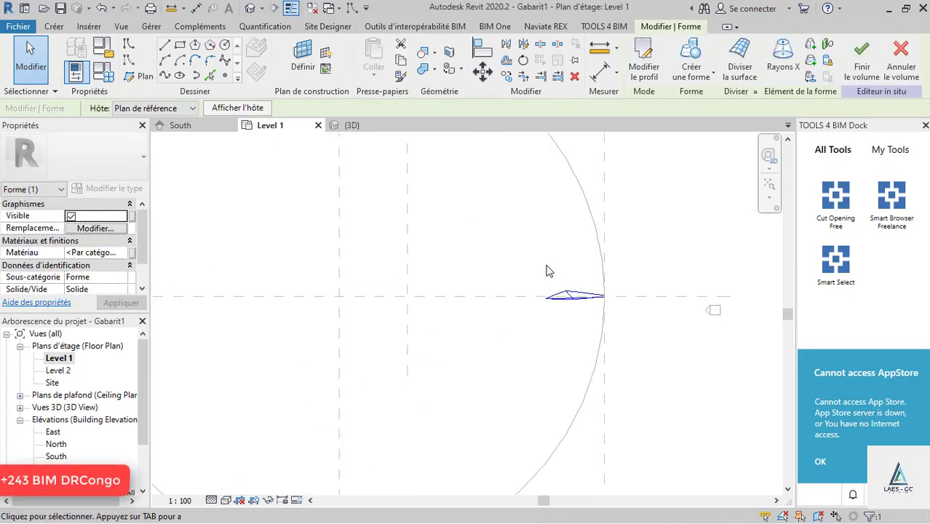
{"action": "scroll", "coordinate": [489, 372], "scroll_direction": "down", "scroll_amount": 2}
{"action": "scroll", "coordinate": [489, 372], "scroll_direction": "down", "scroll_amount": 1}
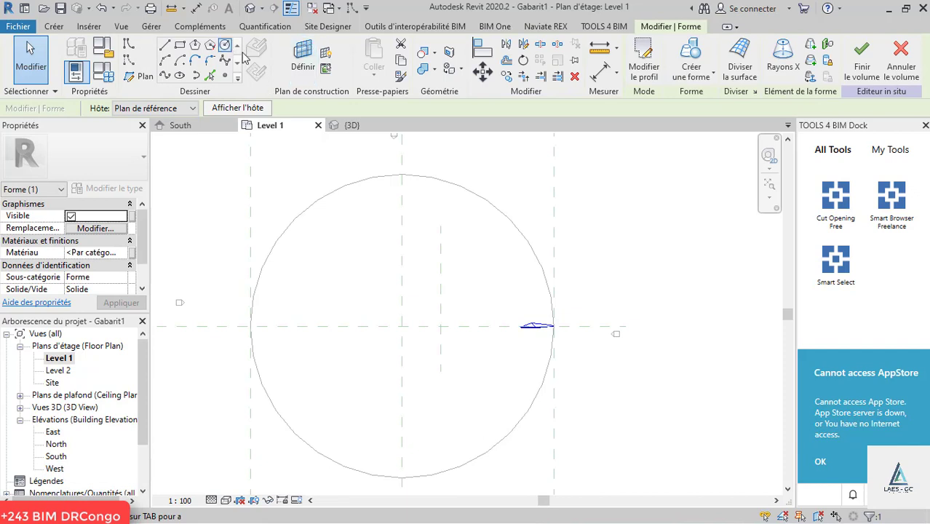
{"action": "left_click", "coordinate": [523, 70]}
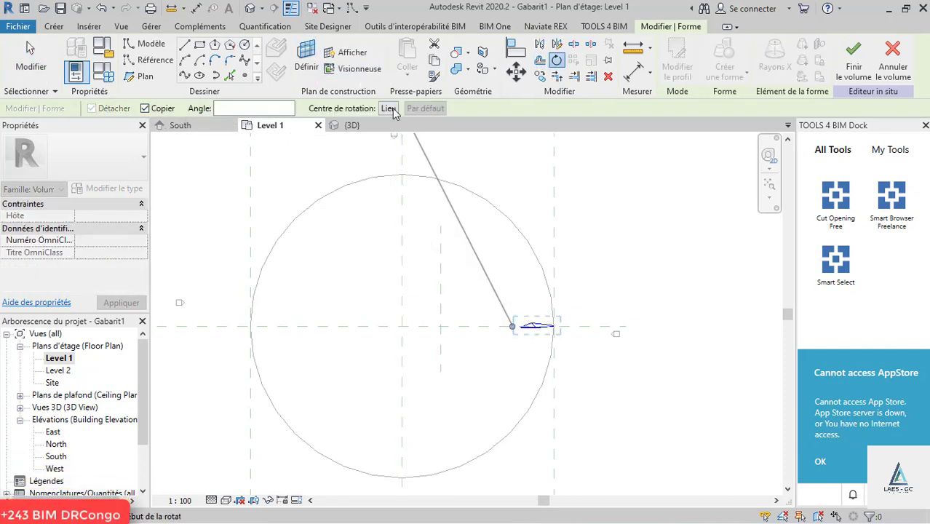
{"action": "left_click", "coordinate": [379, 110]}
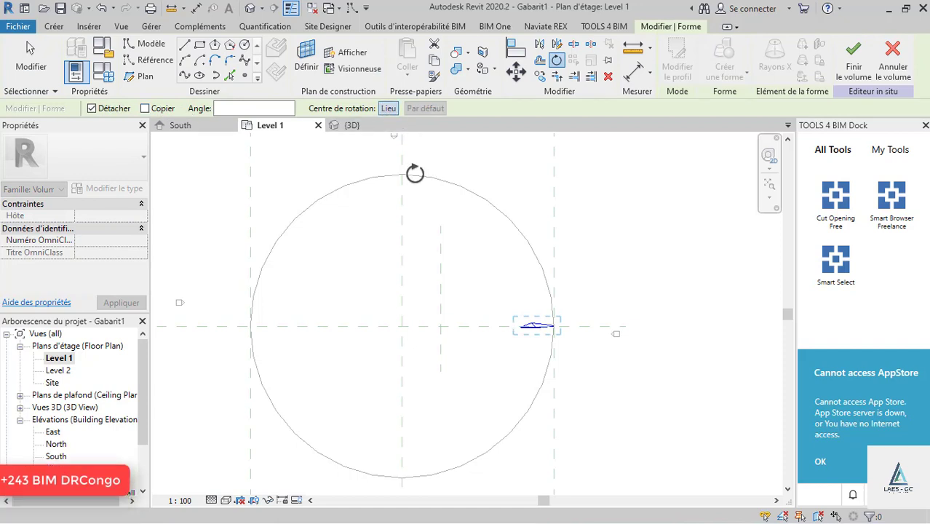
{"action": "left_click", "coordinate": [401, 326]}
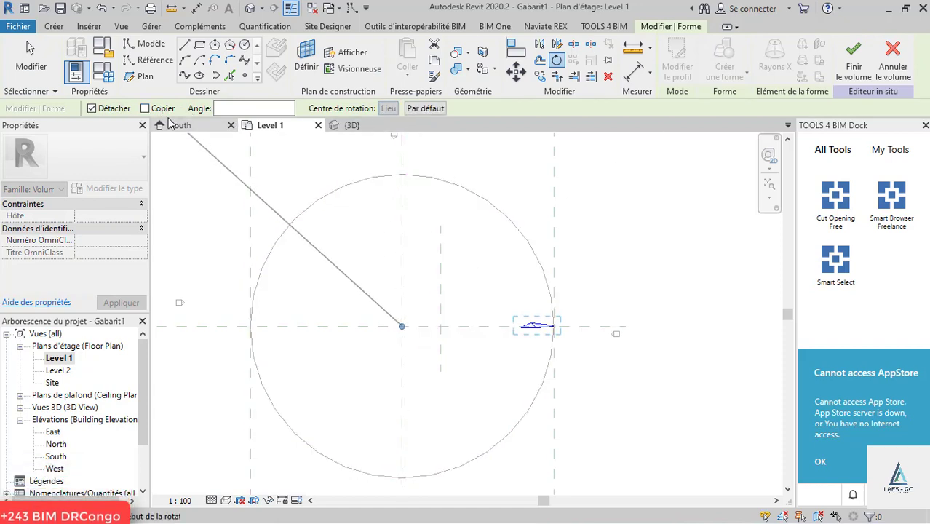
{"action": "left_click", "coordinate": [145, 108]}
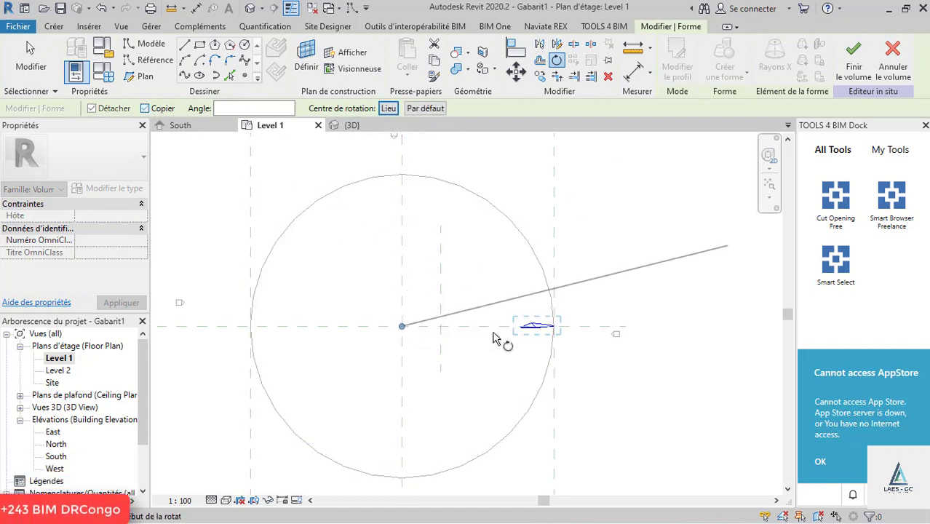
{"action": "left_click", "coordinate": [559, 309]}
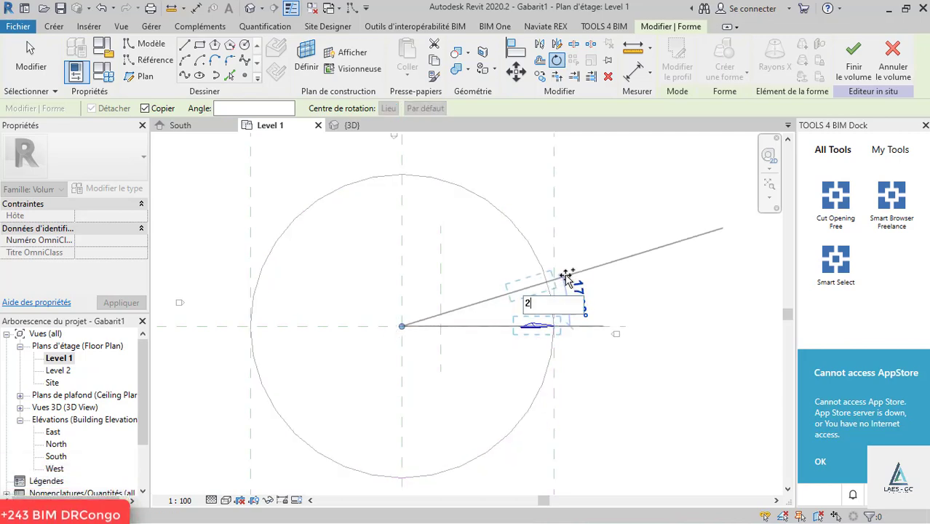
{"action": "key", "text": "Return"}
{"action": "right_click", "coordinate": [560, 345]}
{"action": "key", "text": "Escape"}
Step: Select both ribs and rotate a copy of the pair by 40° counterclockwise about the circle's centre
{"action": "left_click_drag", "start_coordinate": [579, 363], "coordinate": [491, 265]}
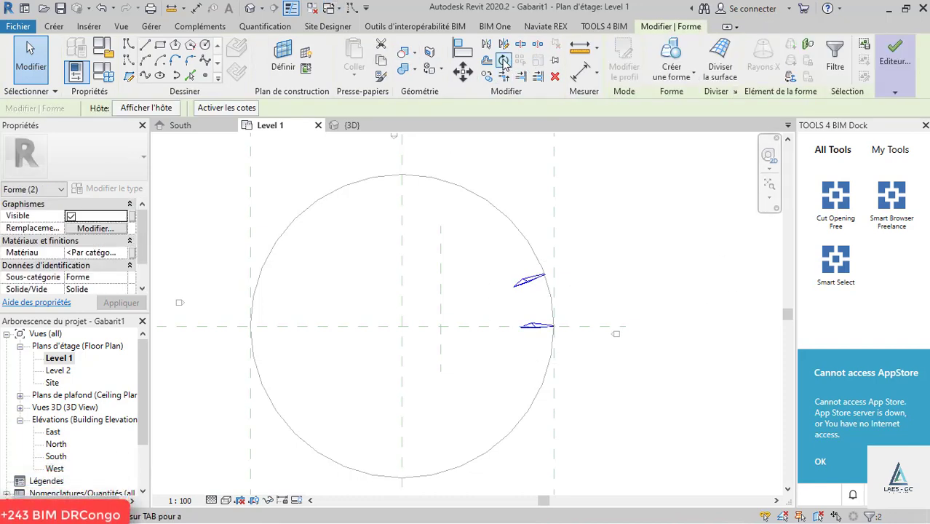
{"action": "key", "text": "r"}
{"action": "key", "text": "o"}
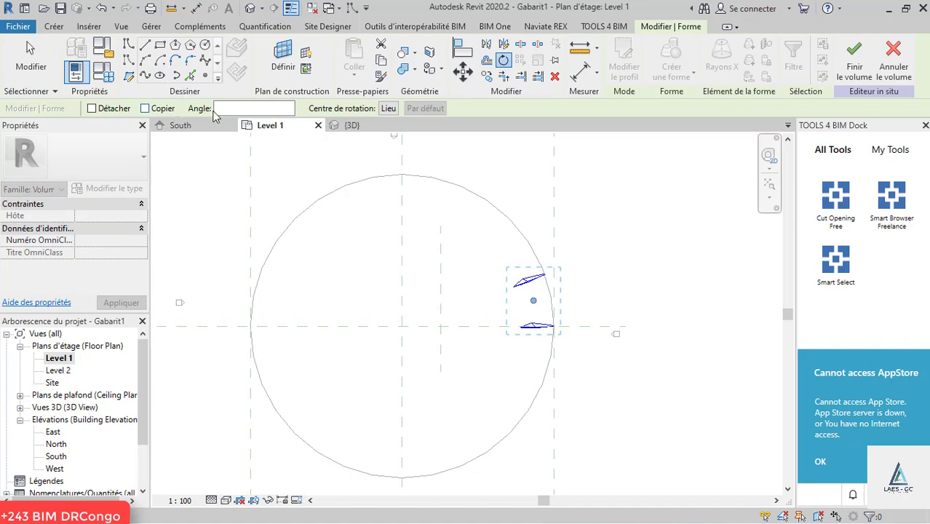
{"action": "left_click", "coordinate": [388, 108]}
{"action": "left_click", "coordinate": [401, 326]}
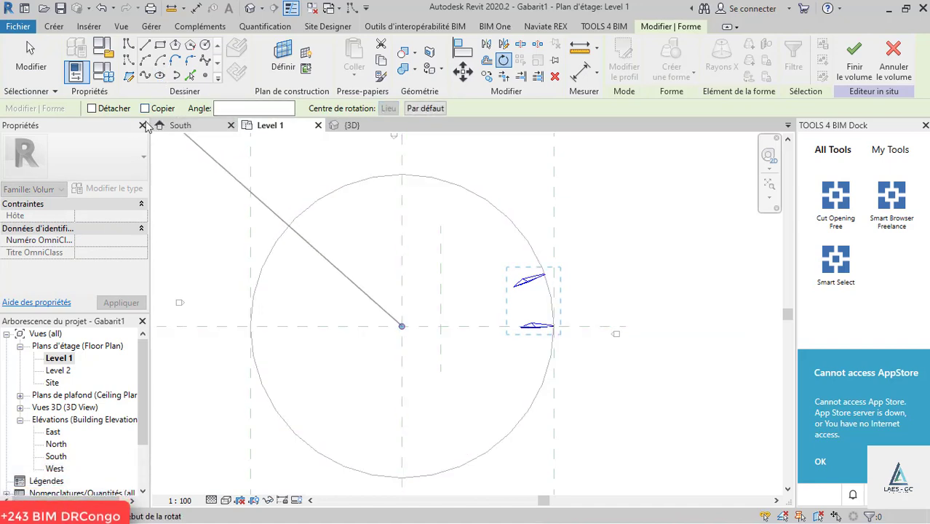
{"action": "left_click", "coordinate": [152, 109]}
{"action": "left_click", "coordinate": [555, 327]}
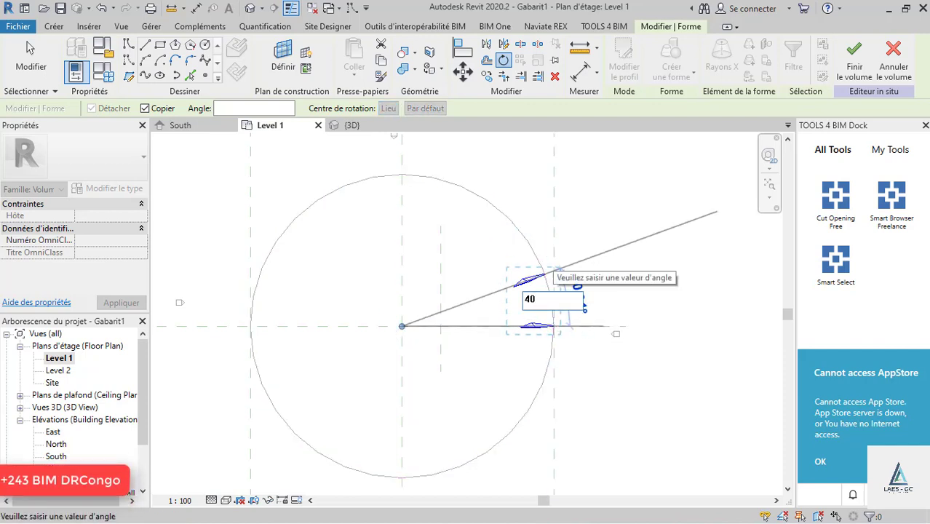
{"action": "key", "text": "Return"}
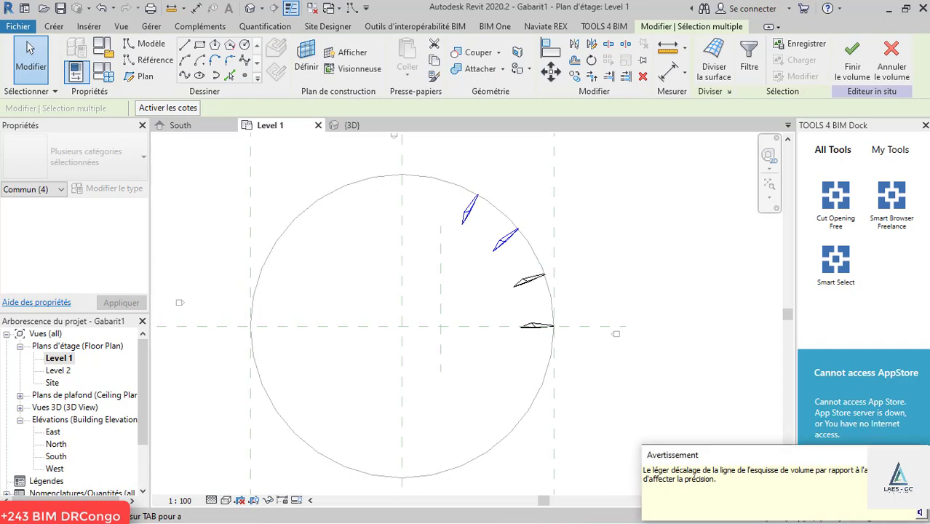
Step: Select all four ribs and rotate a copy of them by 80° counterclockwise about the circle's centre
{"action": "left_click_drag", "start_coordinate": [620, 367], "coordinate": [286, 72]}
{"action": "key", "text": "r"}
{"action": "key", "text": "o"}
{"action": "left_click", "coordinate": [146, 108]}
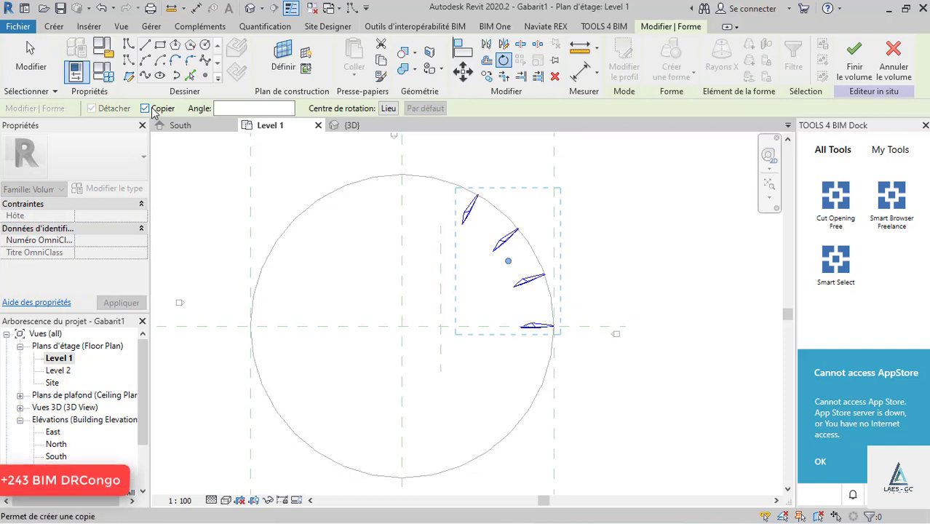
{"action": "left_click", "coordinate": [402, 326]}
{"action": "left_click", "coordinate": [552, 325]}
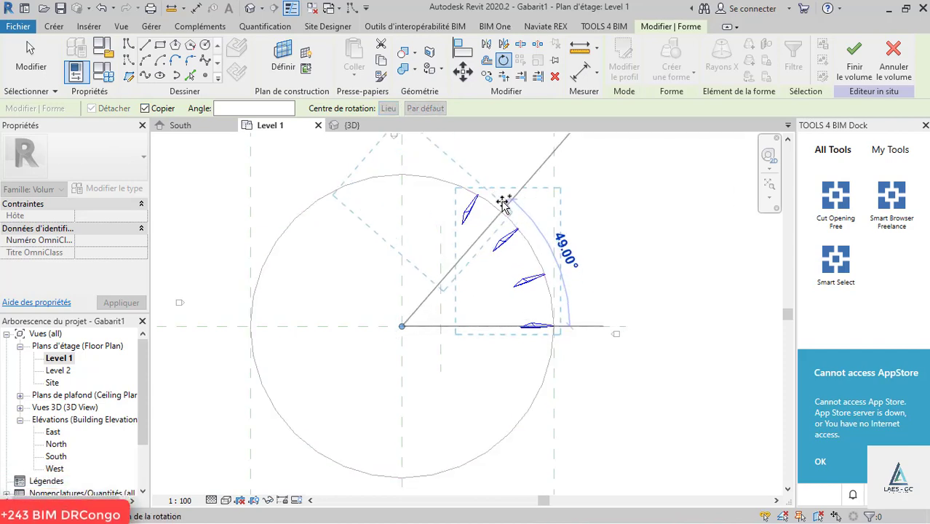
{"action": "type", "text": "80"}
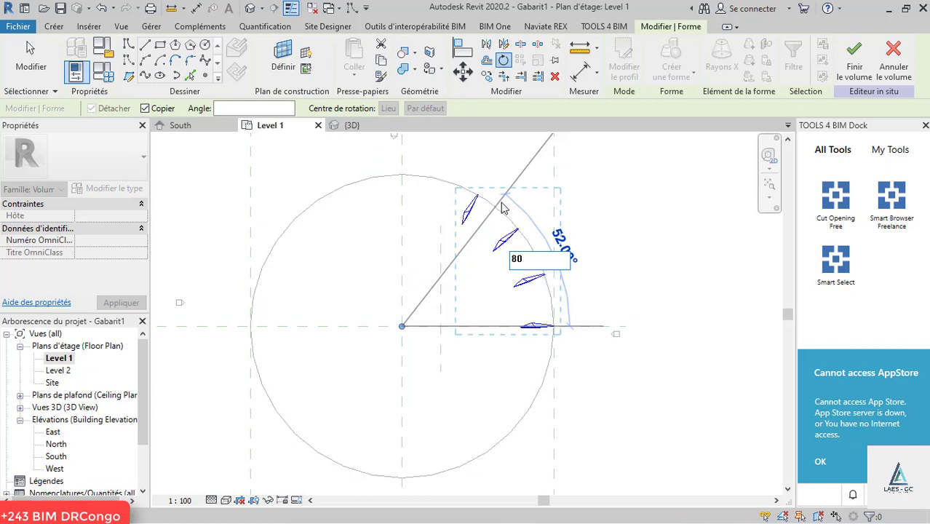
{"action": "key", "text": "Return"}
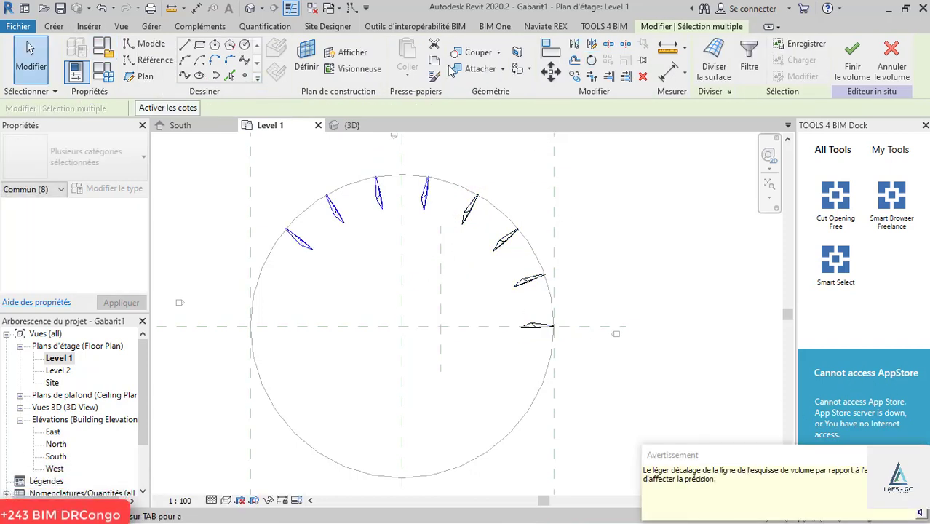
Step: Rotate a copy of the four newly made ribs along the circle's upper arc by another 80° counterclockwise about its centre
{"action": "left_click", "coordinate": [592, 61]}
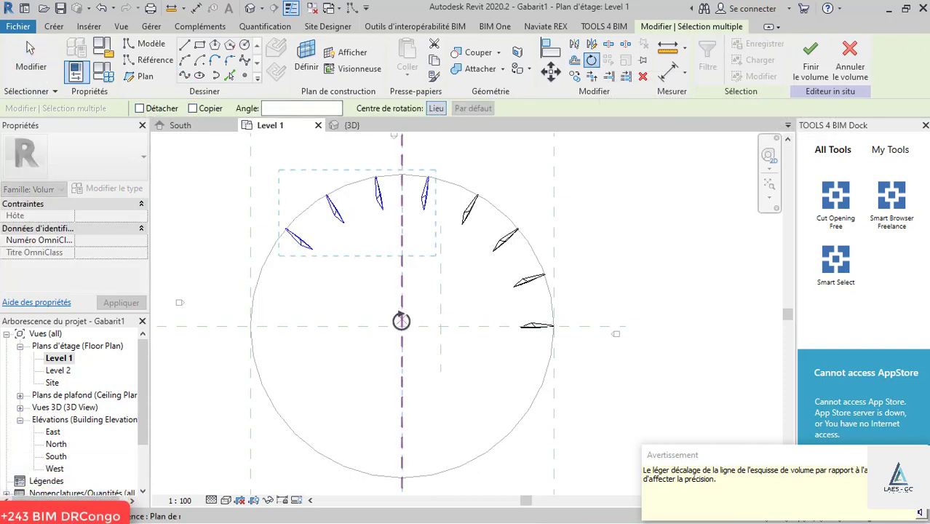
{"action": "left_click", "coordinate": [402, 321]}
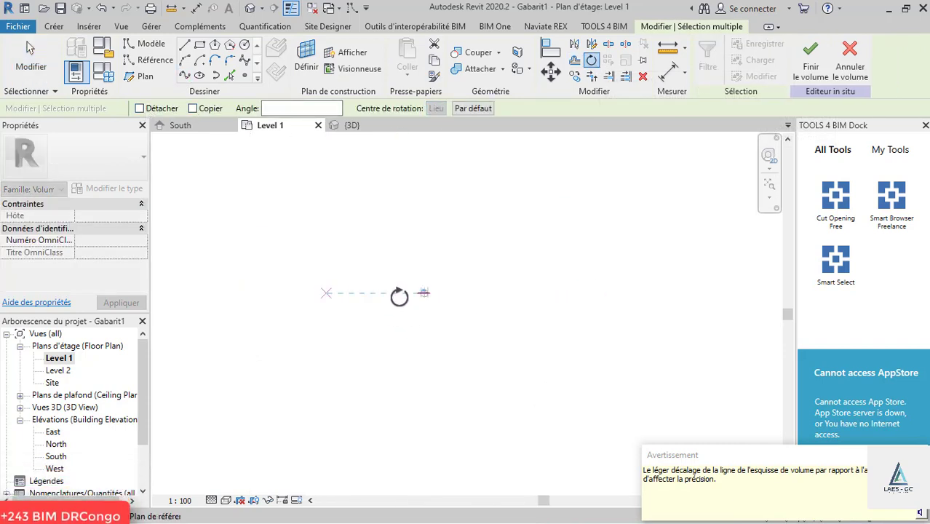
{"action": "scroll", "coordinate": [409, 274], "scroll_direction": "up", "scroll_amount": 8}
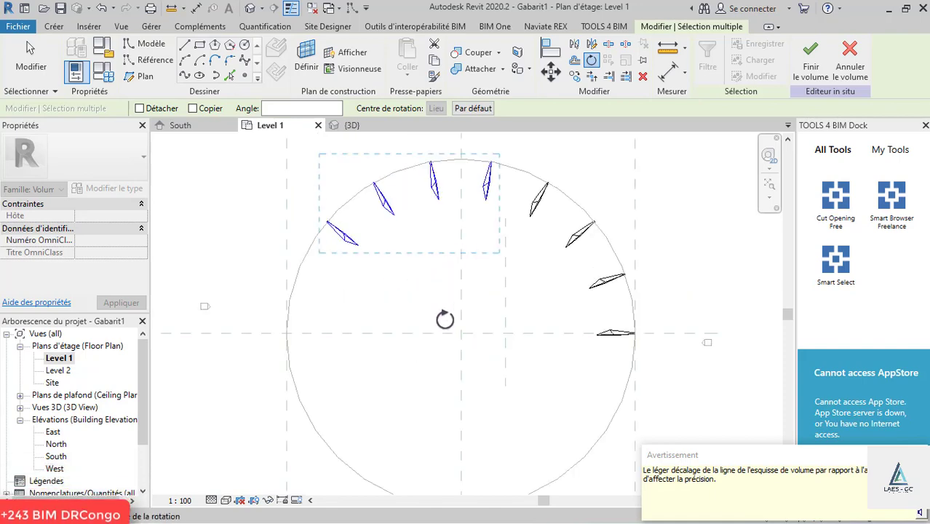
{"action": "left_click", "coordinate": [461, 334]}
{"action": "right_click", "coordinate": [458, 159]}
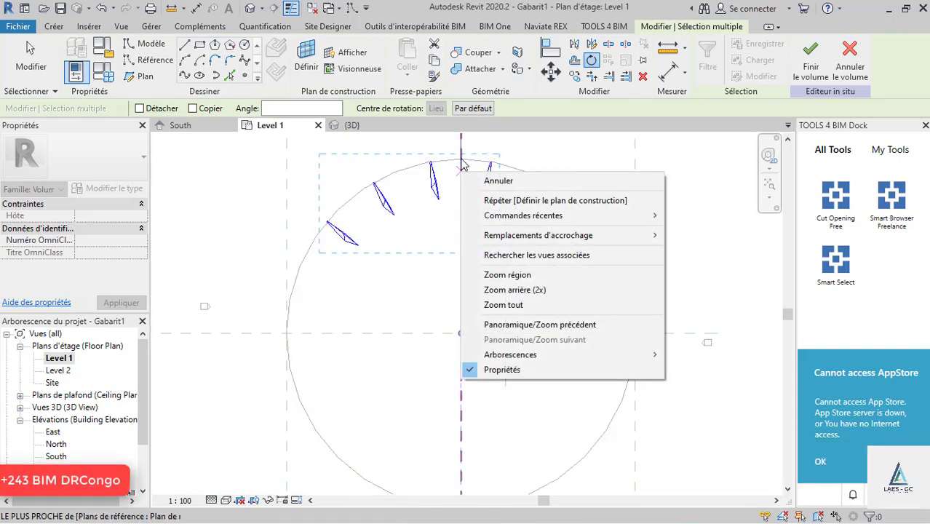
{"action": "left_click", "coordinate": [195, 109]}
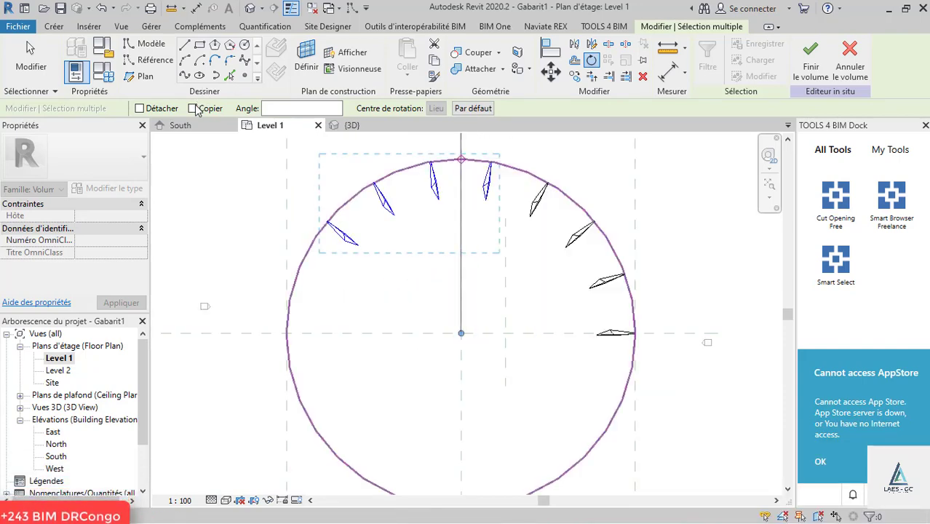
{"action": "left_click", "coordinate": [467, 166]}
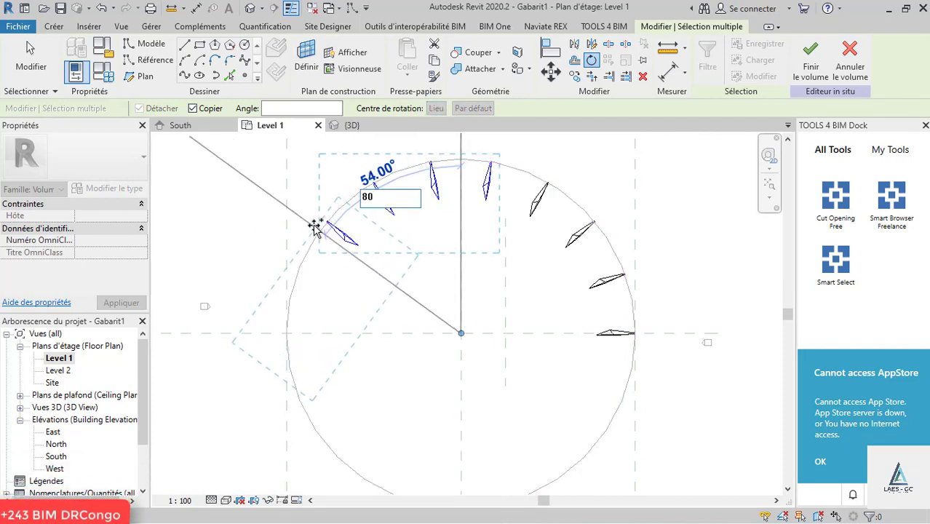
{"action": "key", "text": "Return"}
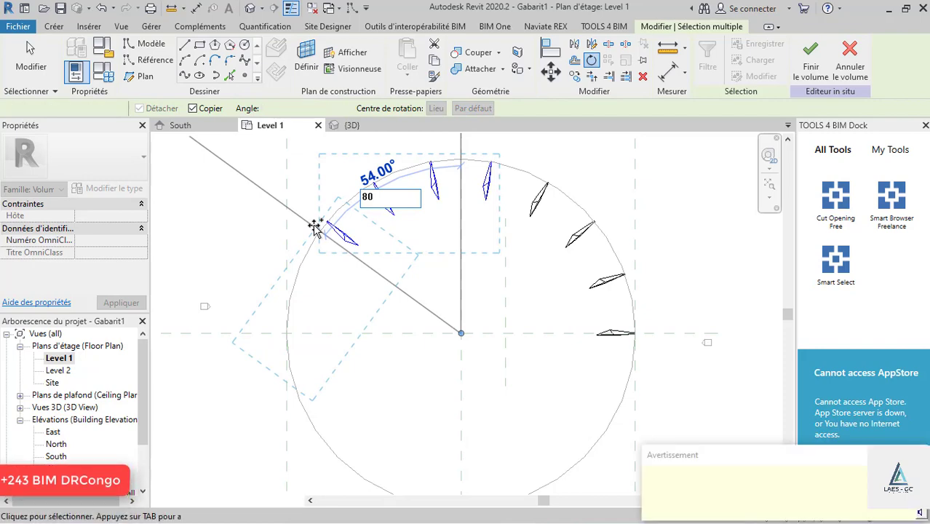
Step: Rotate a copy of the four selected ribs on the circle's west side by 80° about its centre onto the lower arc
{"action": "scroll", "coordinate": [284, 225], "scroll_direction": "down", "scroll_amount": 3}
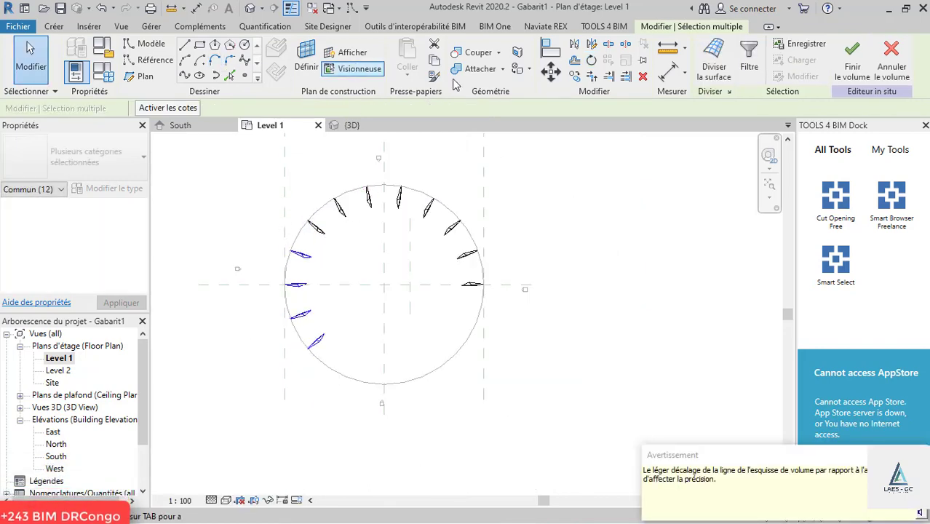
{"action": "left_click", "coordinate": [593, 62]}
{"action": "scroll", "coordinate": [349, 260], "scroll_direction": "up", "scroll_amount": 2}
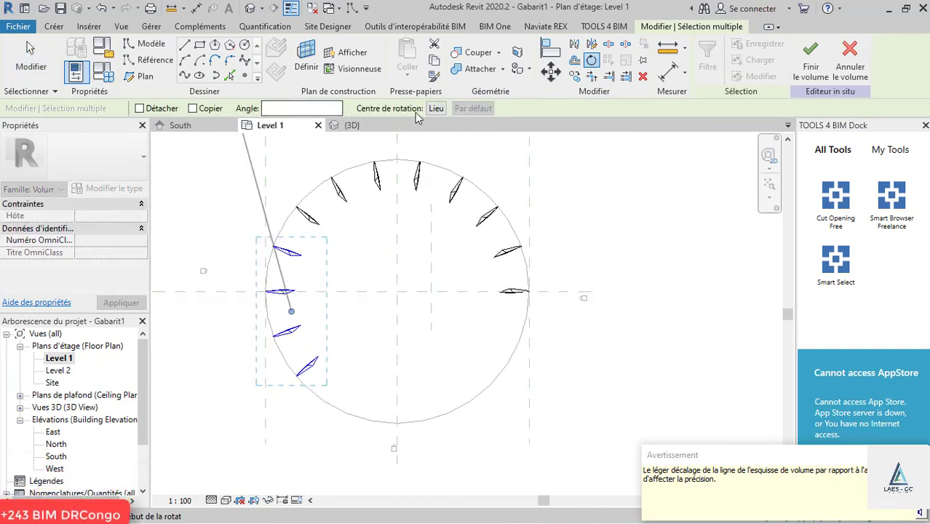
{"action": "left_click", "coordinate": [397, 291]}
{"action": "left_click", "coordinate": [193, 108]}
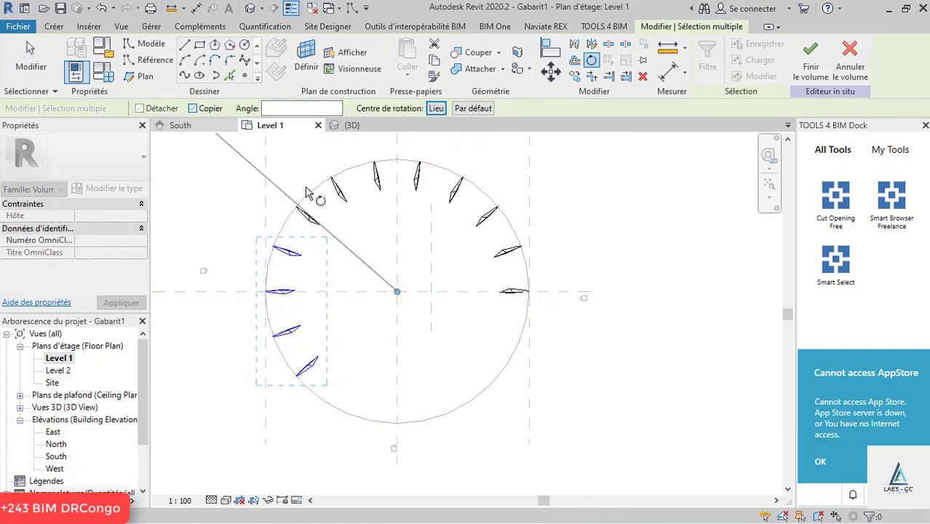
{"action": "left_click", "coordinate": [278, 246]}
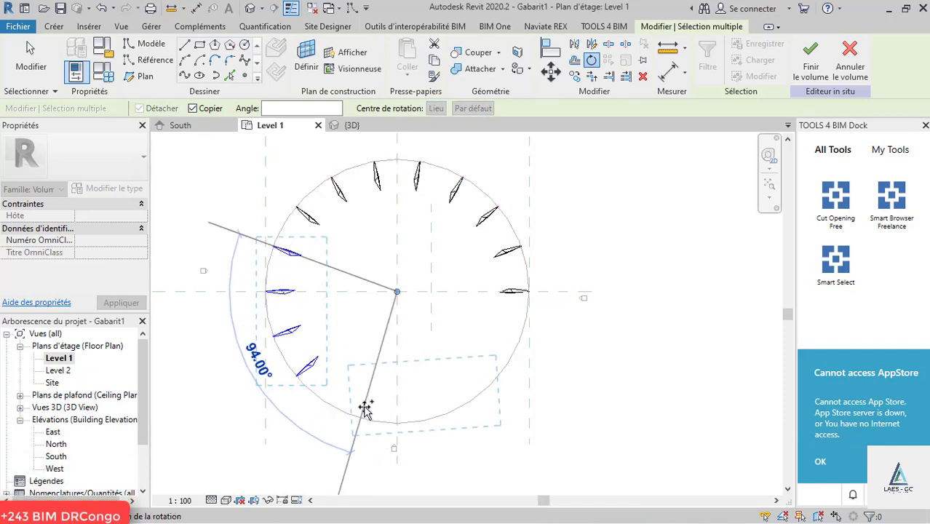
{"action": "type", "text": "80"}
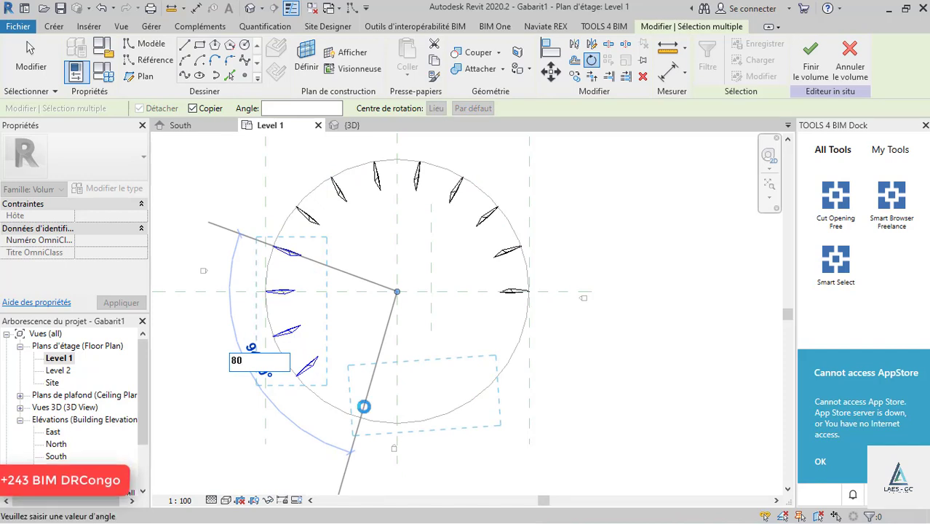
{"action": "key", "text": "Return"}
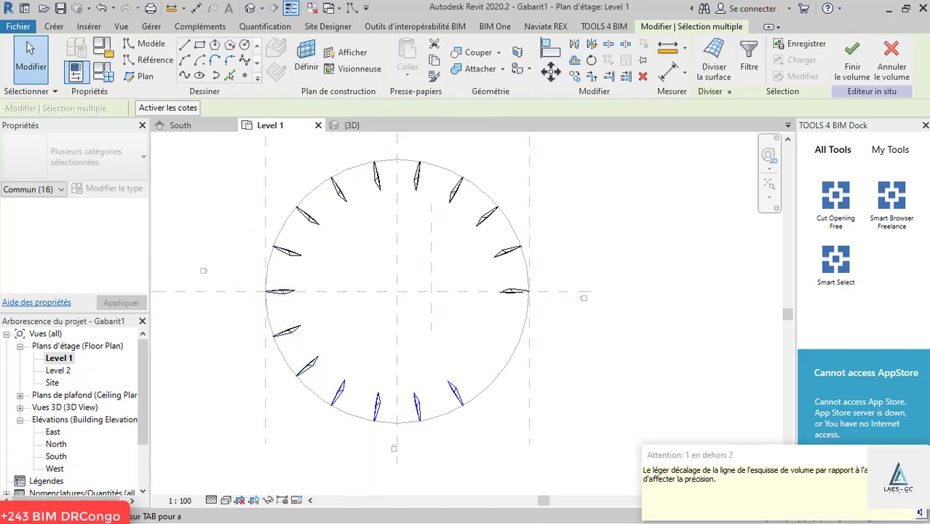
Step: Rotate a copy of the last two ribs on the lower arc by 40° counterclockwise about the circle's centre, closing the ring
{"action": "left_click", "coordinate": [521, 441]}
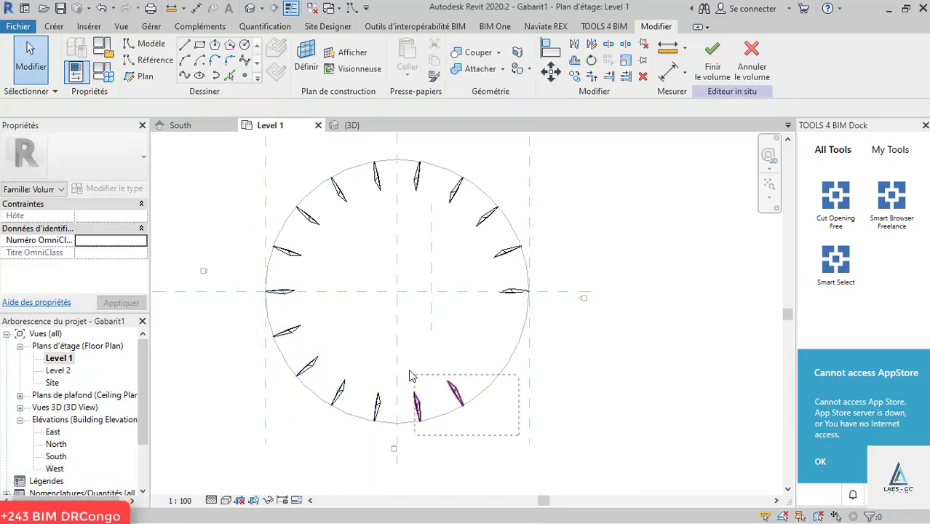
{"action": "left_click_drag", "start_coordinate": [405, 371], "coordinate": [404, 372]}
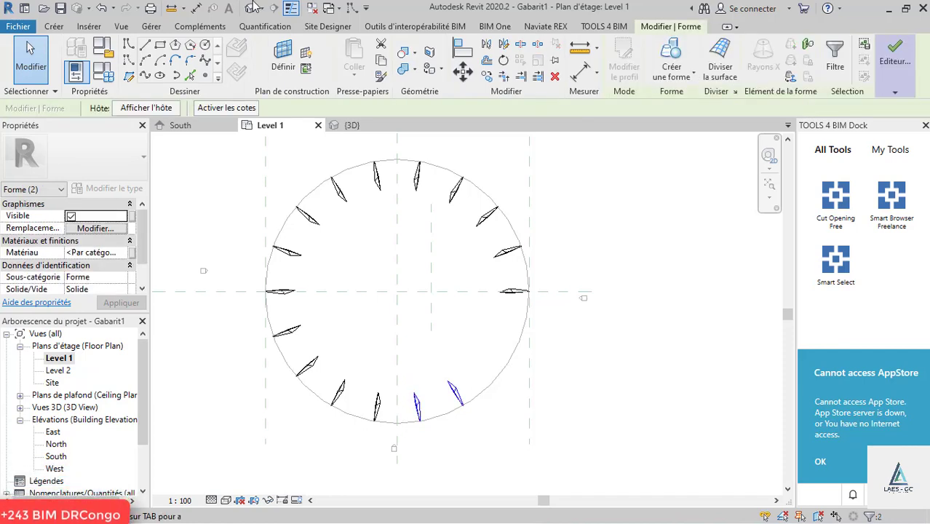
{"action": "left_click", "coordinate": [504, 64]}
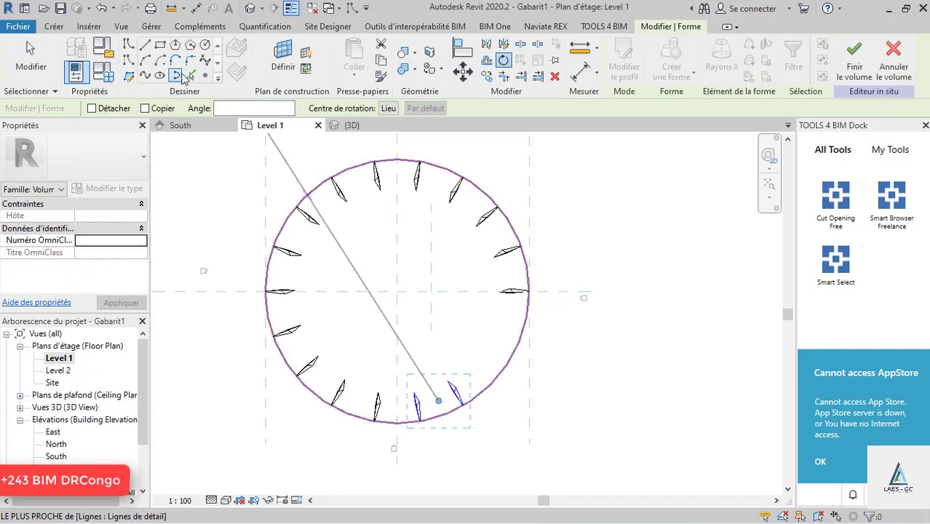
{"action": "left_click", "coordinate": [388, 108]}
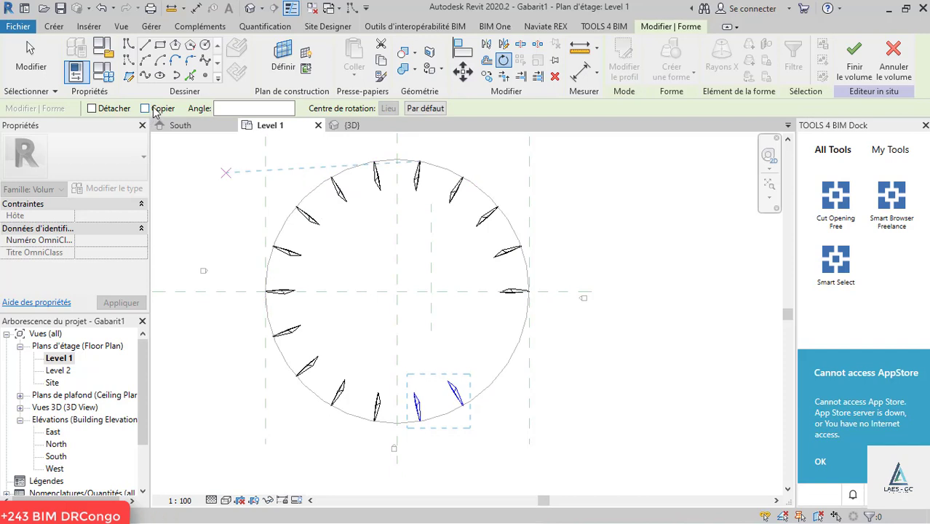
{"action": "left_click", "coordinate": [397, 291]}
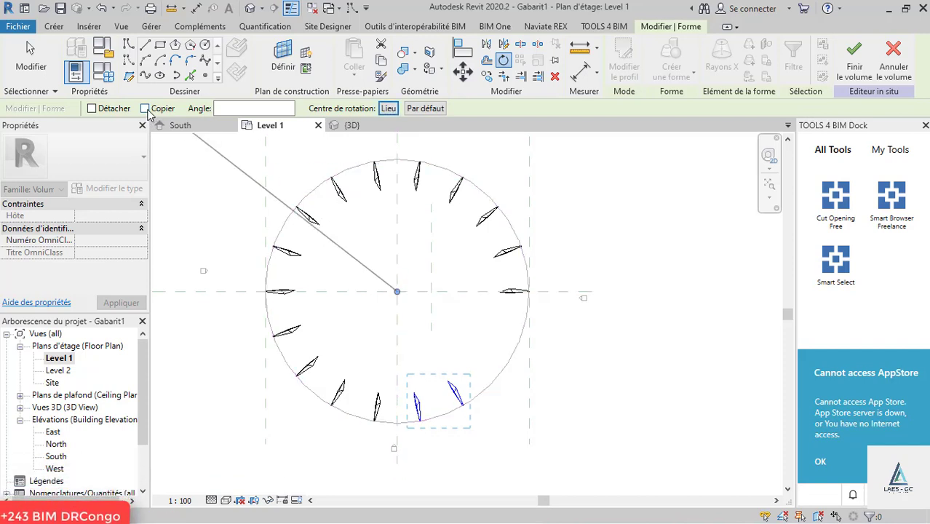
{"action": "left_click", "coordinate": [399, 425]}
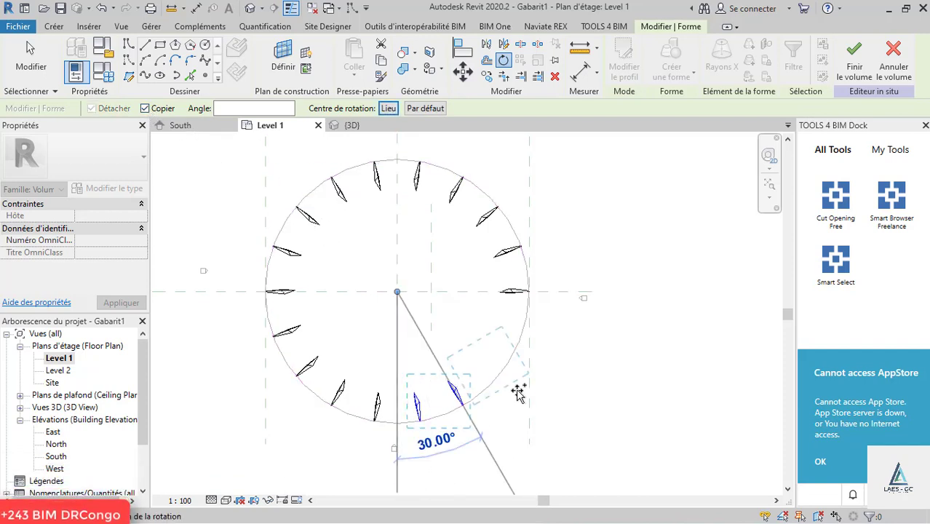
{"action": "type", "text": "40"}
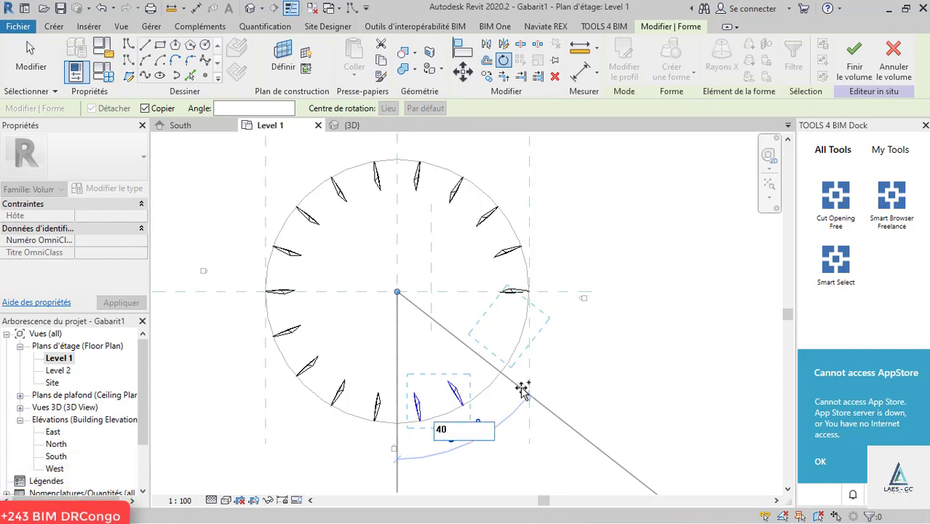
{"action": "key", "text": "Return"}
{"action": "key", "text": "Escape"}
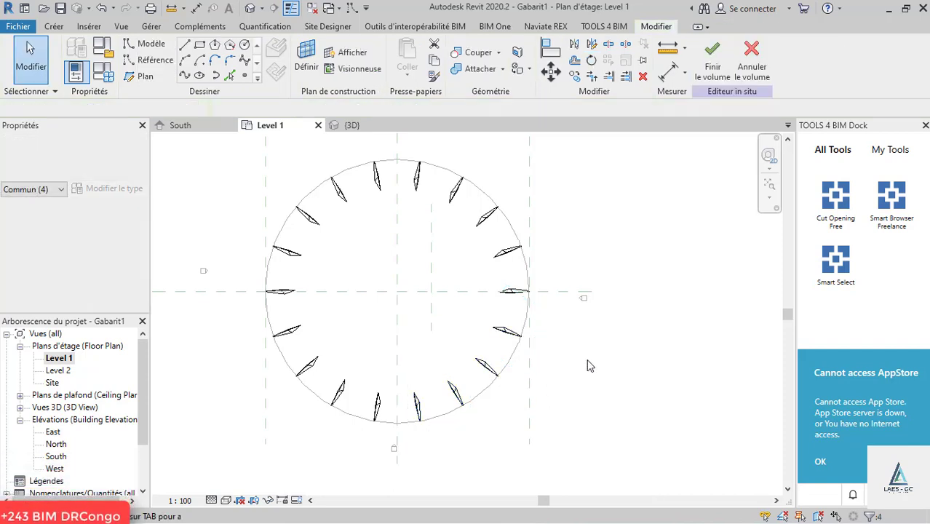
Step: Check the full rib ring in 3D and draw a horizontal reference plane across the ribs in South elevation, about 33.17 above Level 1
{"action": "left_click", "coordinate": [351, 130]}
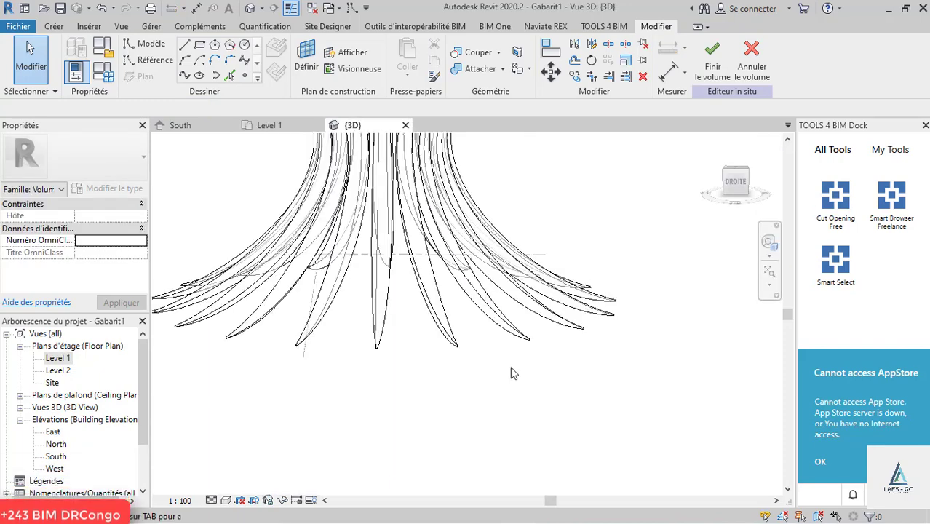
{"action": "middle_click_drag", "start_coordinate": [369, 372], "coordinate": [432, 354], "text": "shift"}
{"action": "scroll", "coordinate": [432, 354], "scroll_direction": "up", "scroll_amount": 4}
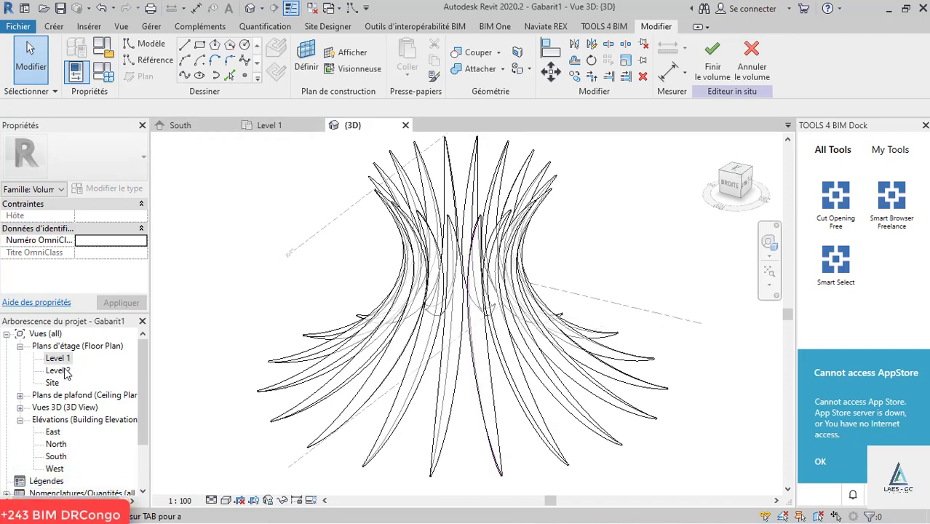
{"action": "left_click", "coordinate": [198, 128]}
{"action": "scroll", "coordinate": [502, 306], "scroll_direction": "down", "scroll_amount": 3}
{"action": "scroll", "coordinate": [430, 291], "scroll_direction": "up", "scroll_amount": 3}
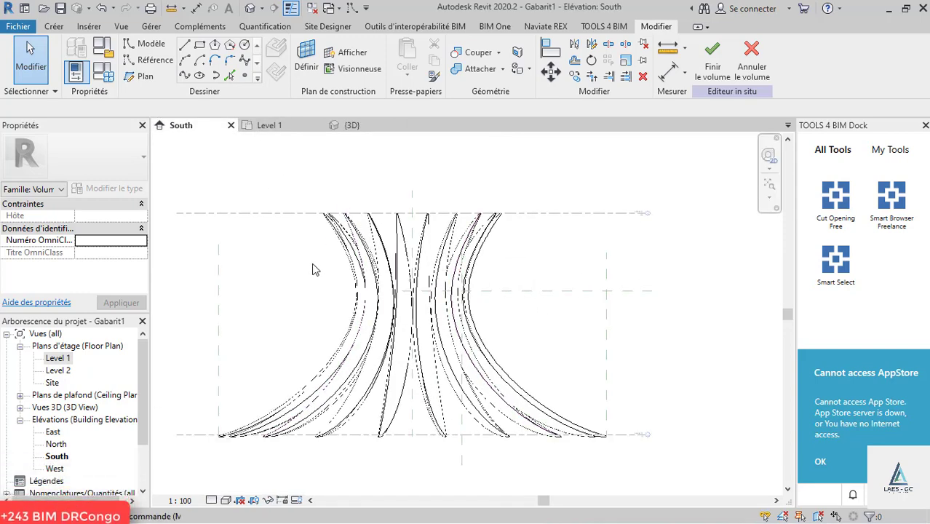
{"action": "key", "text": "r"}
{"action": "key", "text": "p"}
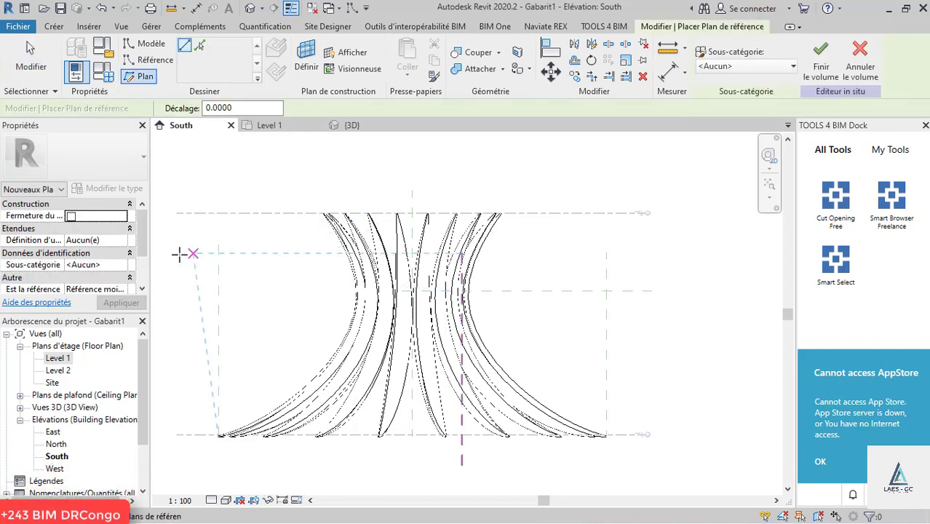
{"action": "scroll", "coordinate": [521, 290], "scroll_direction": "down", "scroll_amount": 2}
{"action": "left_click", "coordinate": [260, 268]}
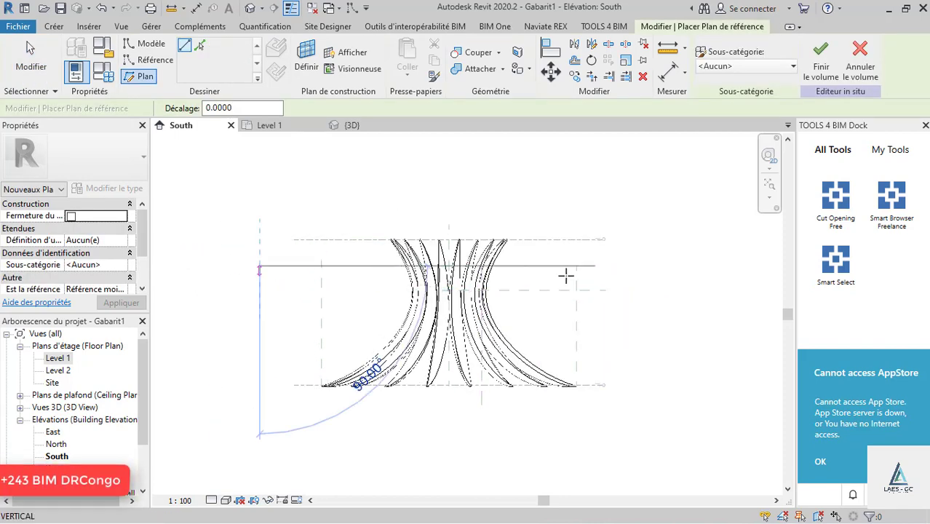
{"action": "left_click", "coordinate": [626, 268]}
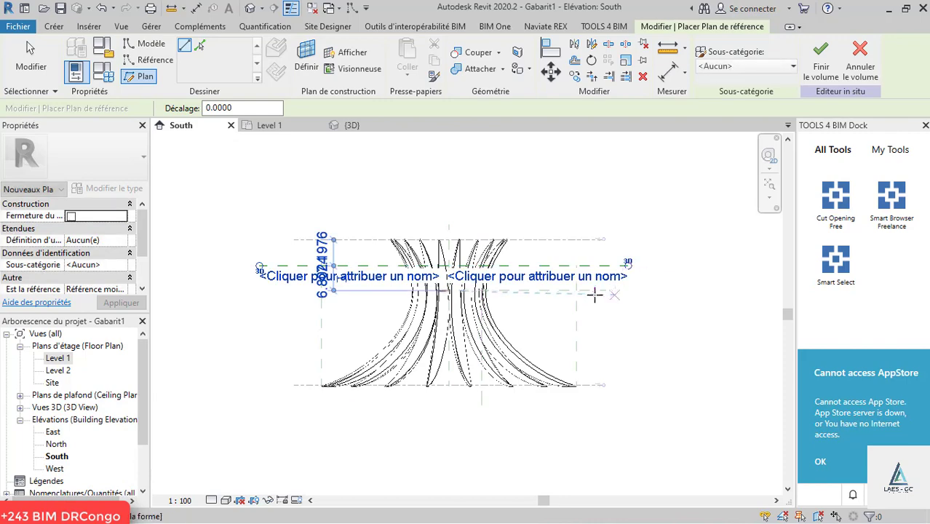
{"action": "key", "text": "Escape"}
{"action": "key", "text": "Escape"}
Step: Name the new reference plane CAP and set its height above Level 1 to 30
{"action": "left_click", "coordinate": [595, 277]}
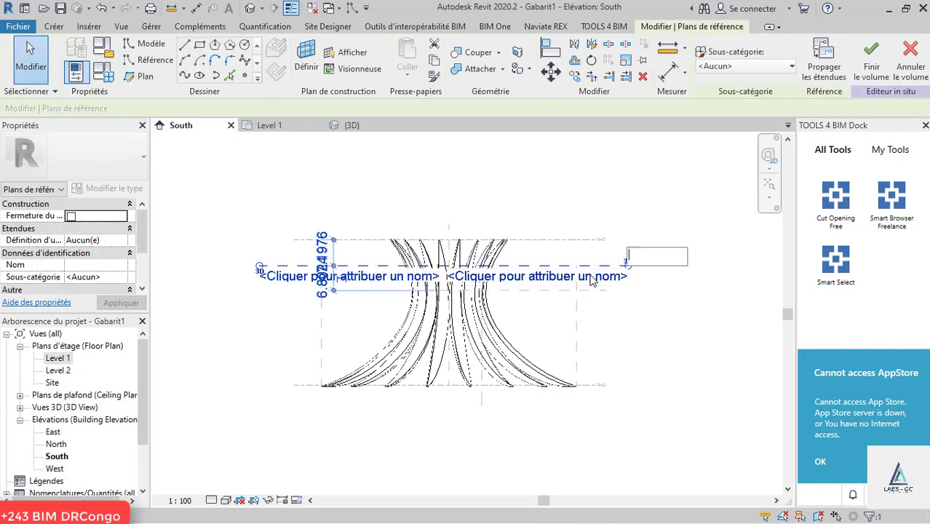
{"action": "type", "text": "CAP"}
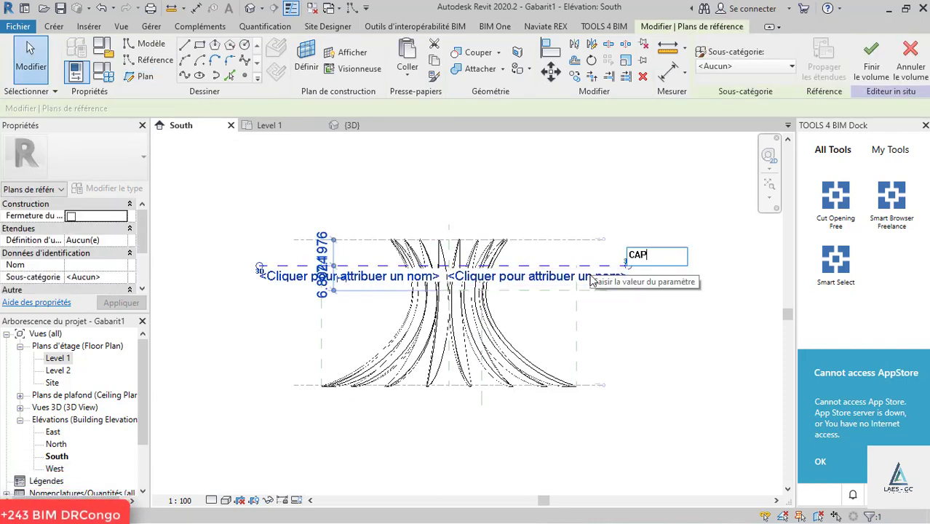
{"action": "key", "text": "Return"}
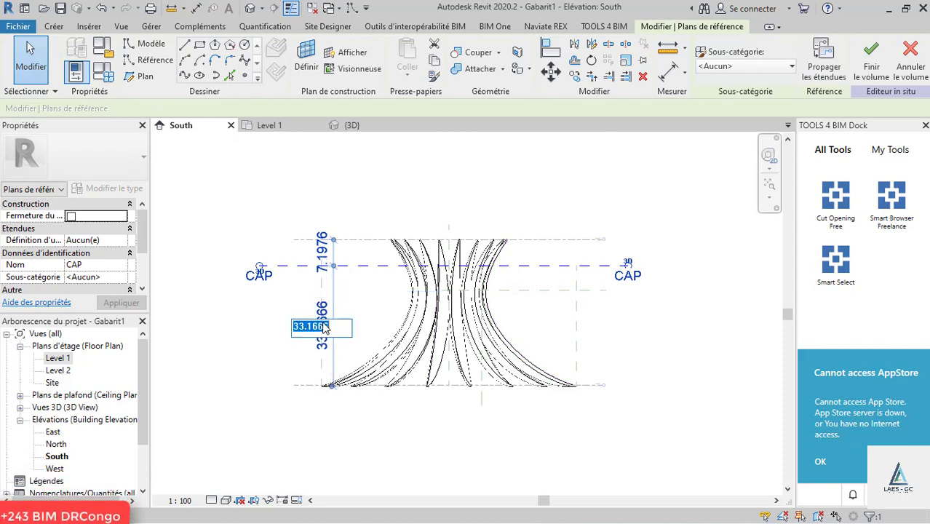
{"action": "left_click", "coordinate": [323, 328]}
{"action": "type", "text": "30"}
{"action": "key", "text": "Return"}
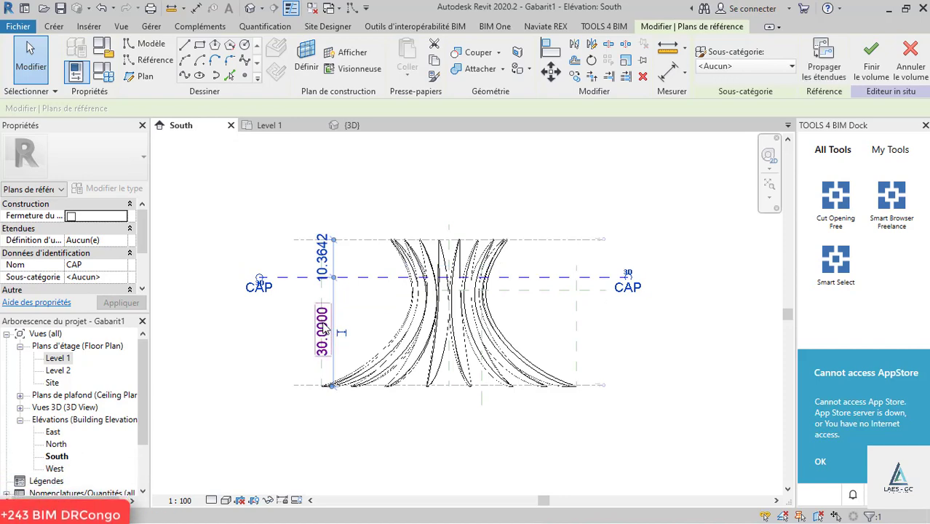
{"action": "left_click", "coordinate": [667, 339]}
Step: Open the Site floor plan and set its visual style to wireframe (Image filaire)
{"action": "right_click", "coordinate": [100, 331]}
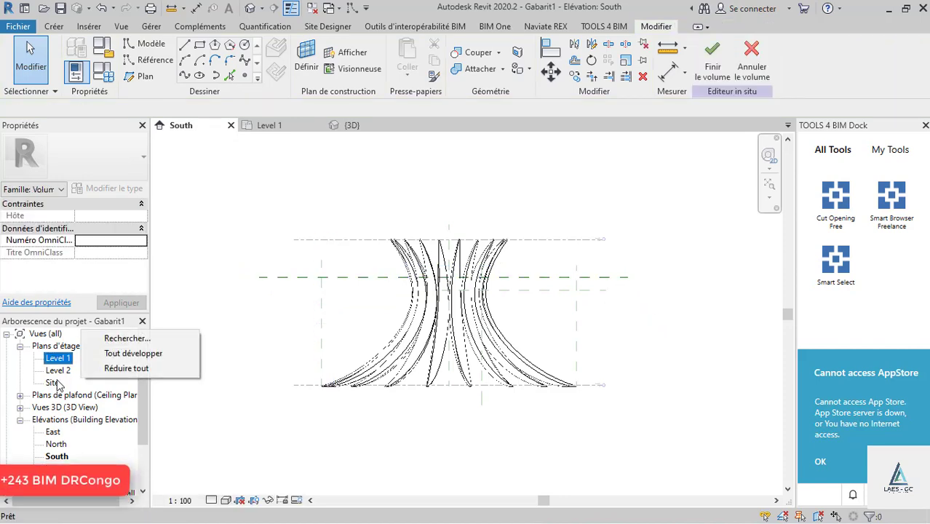
{"action": "double_click", "coordinate": [53, 383]}
{"action": "scroll", "coordinate": [520, 321], "scroll_direction": "up", "scroll_amount": 3}
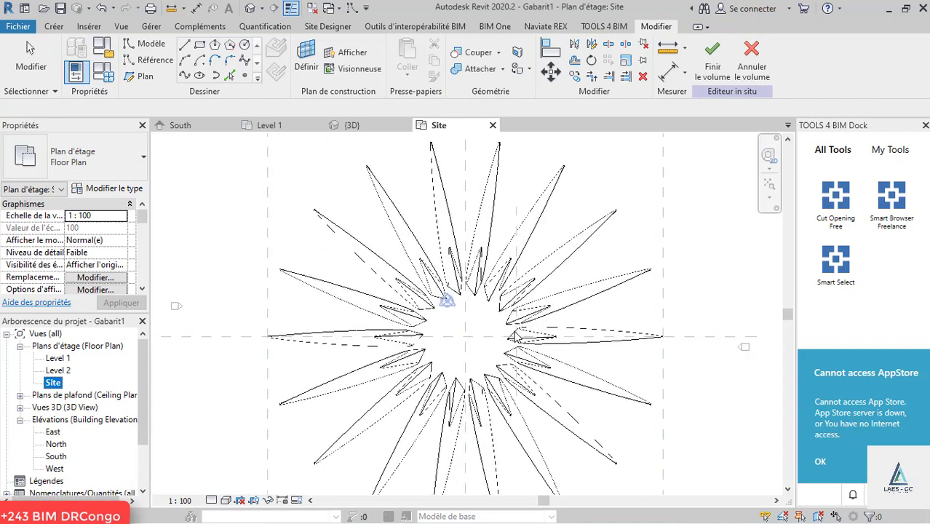
{"action": "left_click", "coordinate": [226, 501]}
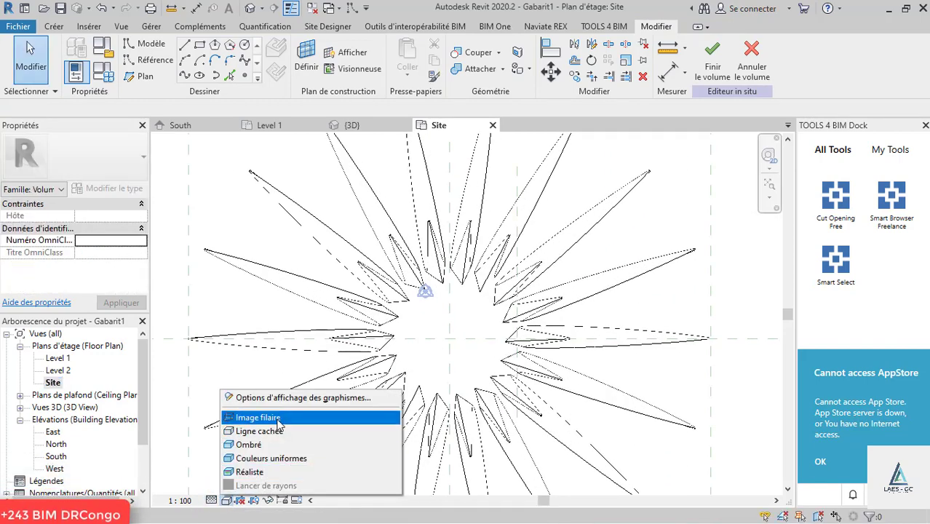
{"action": "left_click", "coordinate": [260, 415]}
{"action": "scroll", "coordinate": [502, 363], "scroll_direction": "up", "scroll_amount": 2}
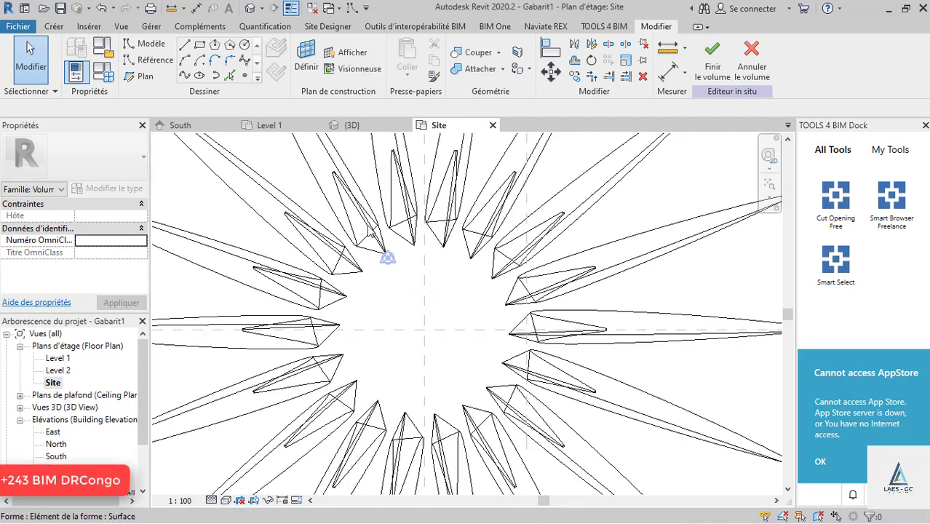
{"action": "left_click", "coordinate": [245, 46]}
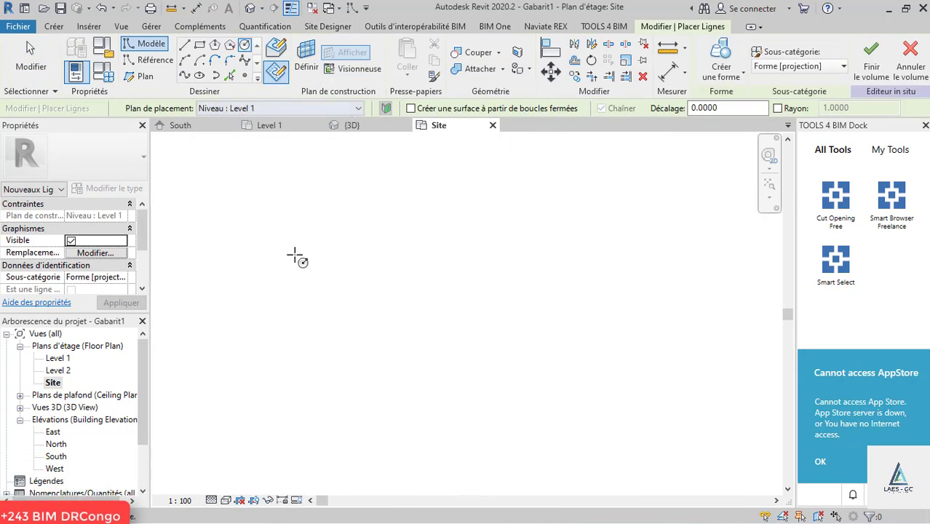
{"action": "left_click", "coordinate": [325, 339]}
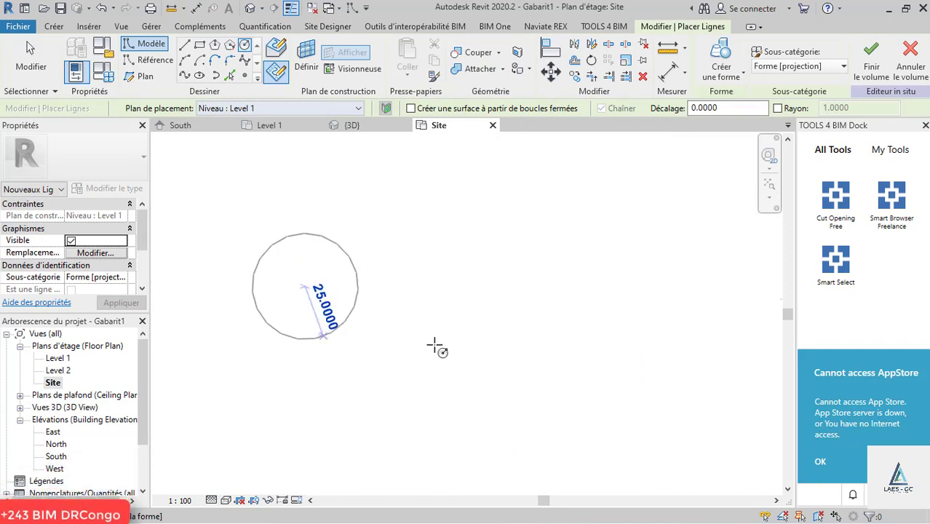
{"action": "key", "text": "Escape"}
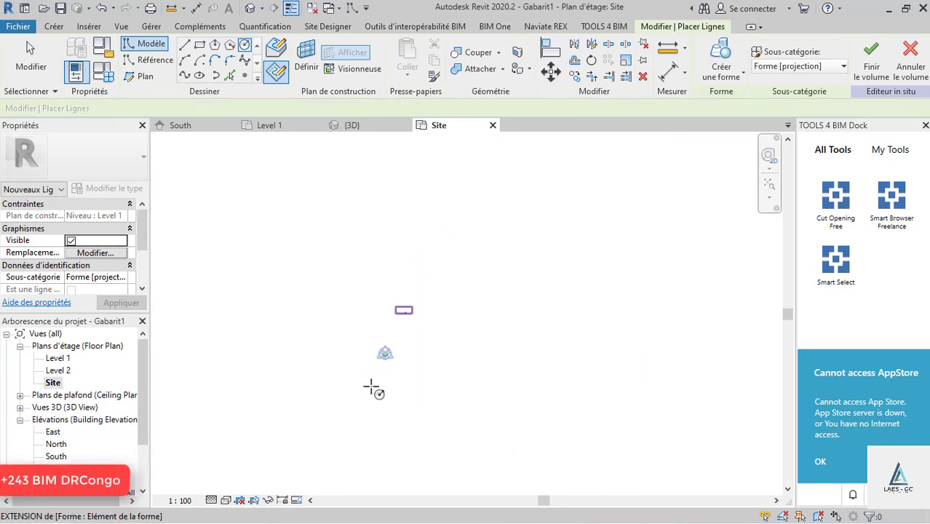
Step: Try a circle of about 10.92 radius on Level 1, centred on the rib ring in the Site plan, and delete it in 3D
{"action": "scroll", "coordinate": [437, 247], "scroll_direction": "up", "scroll_amount": 10}
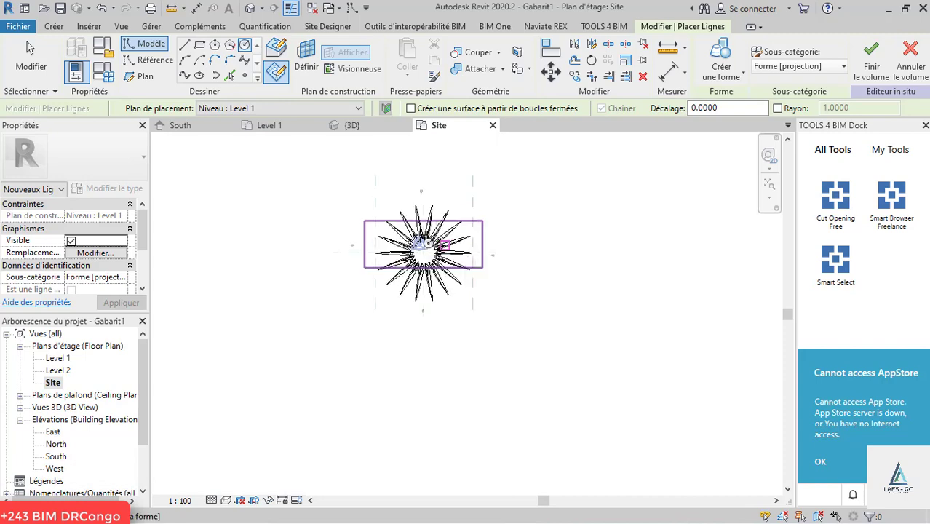
{"action": "scroll", "coordinate": [481, 299], "scroll_direction": "down", "scroll_amount": 3}
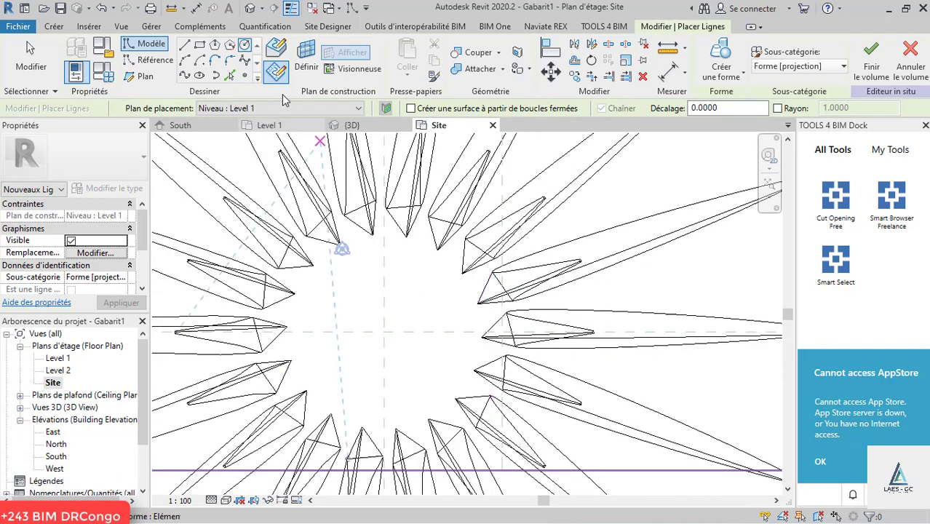
{"action": "left_click", "coordinate": [385, 332]}
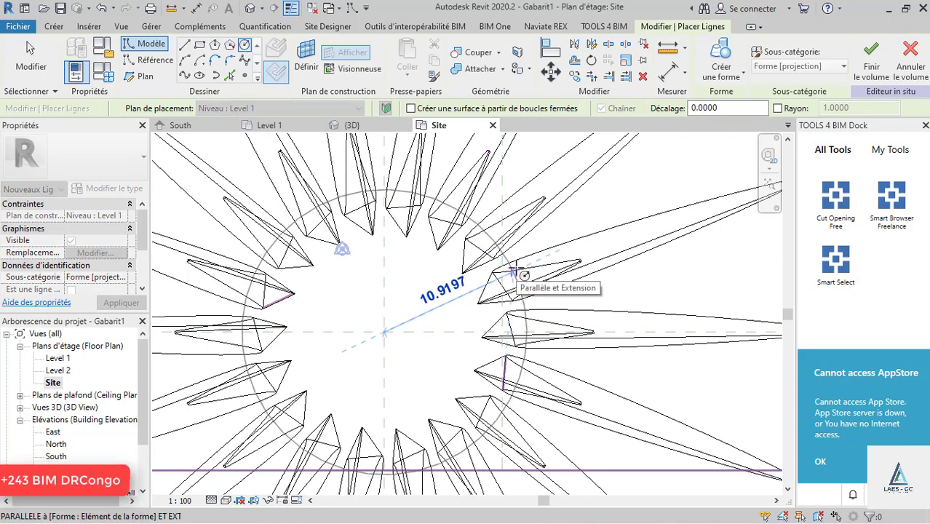
{"action": "left_click", "coordinate": [513, 272]}
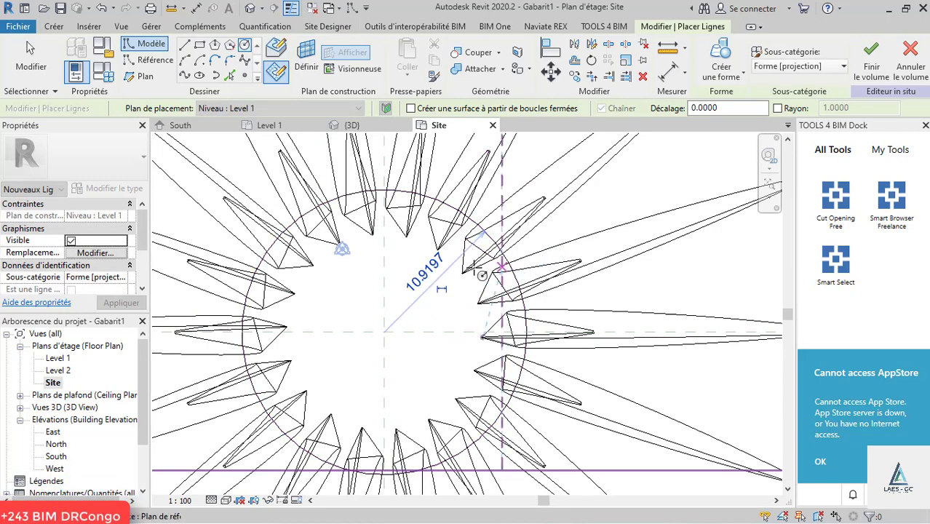
{"action": "key", "text": "Escape"}
{"action": "key", "text": "Escape"}
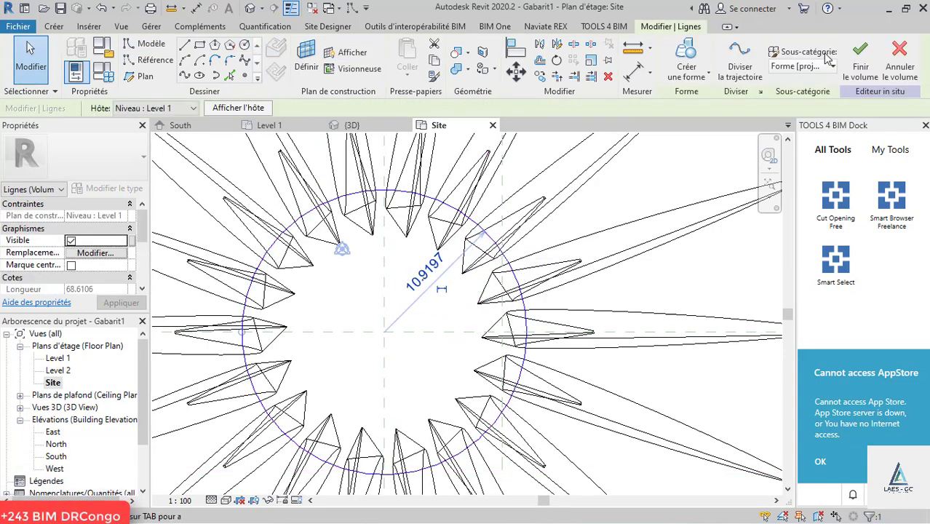
{"action": "left_click", "coordinate": [354, 126]}
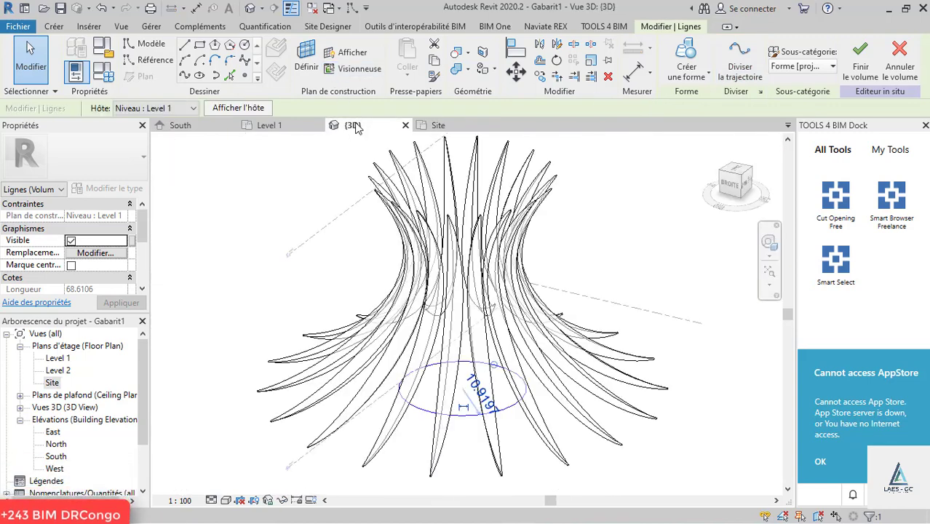
{"action": "key", "text": "Delete"}
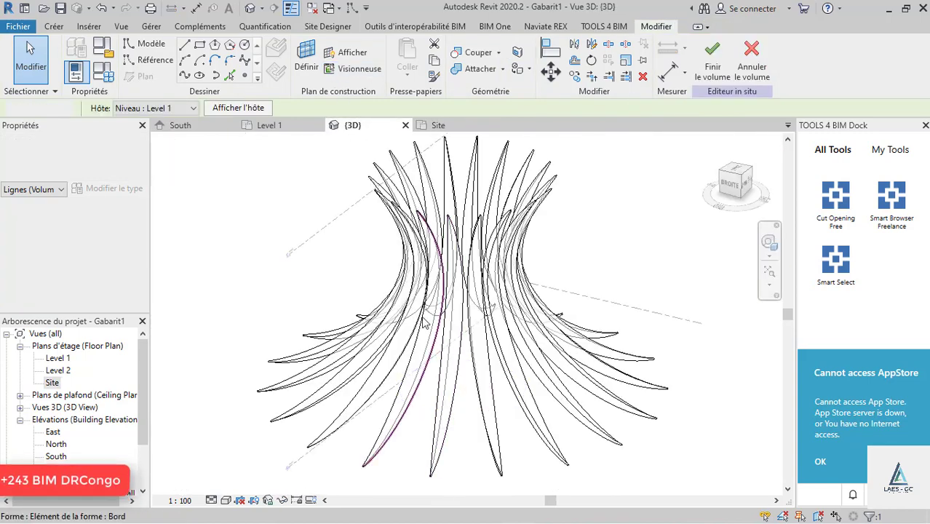
Step: Set the work plane for a new circle in the Site plan to the reference plane CAP
{"action": "left_click", "coordinate": [439, 126]}
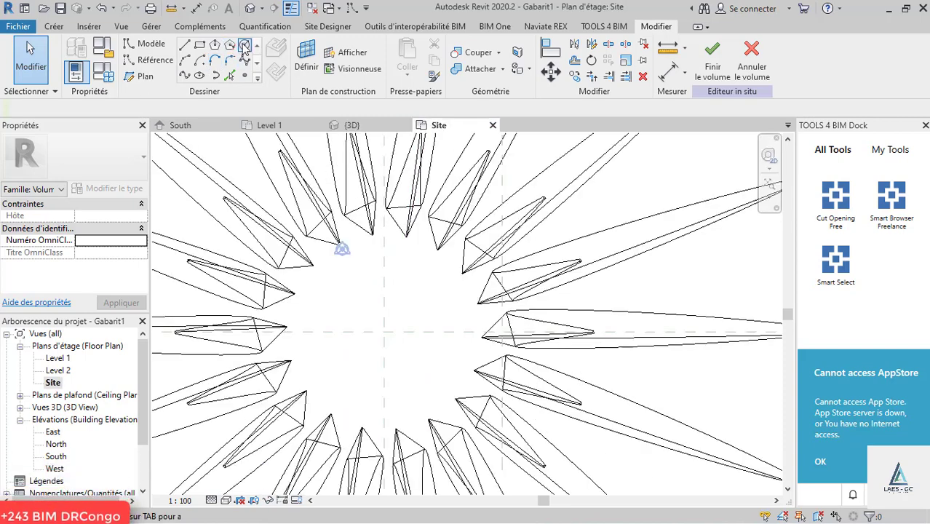
{"action": "left_click", "coordinate": [306, 67]}
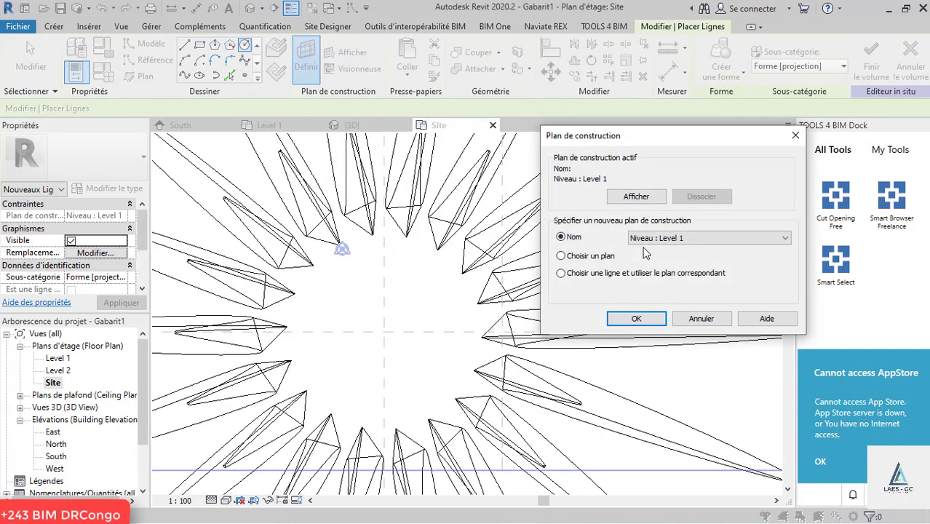
{"action": "left_click", "coordinate": [664, 266]}
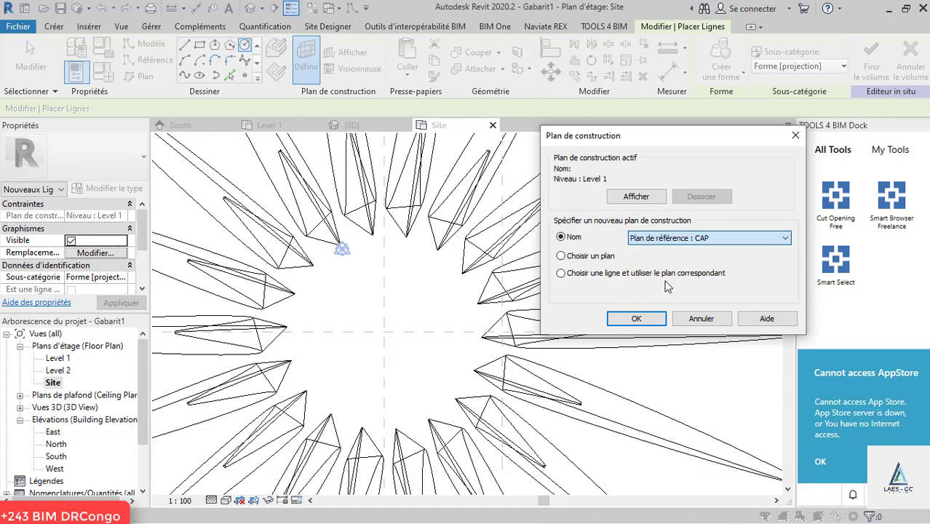
{"action": "left_click", "coordinate": [644, 318]}
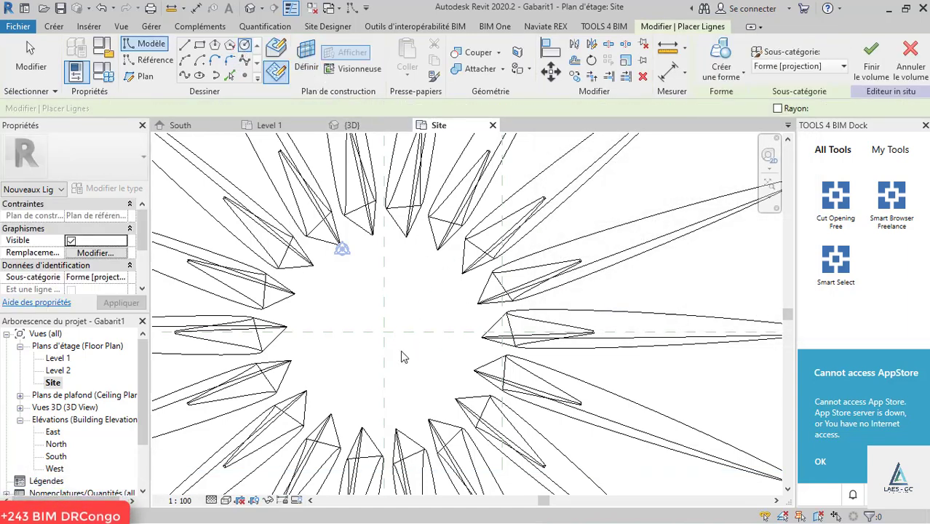
Step: Sketch a circle centred on the rib ring at the reference planes' intersection and set its radius to 10
{"action": "left_click", "coordinate": [385, 332]}
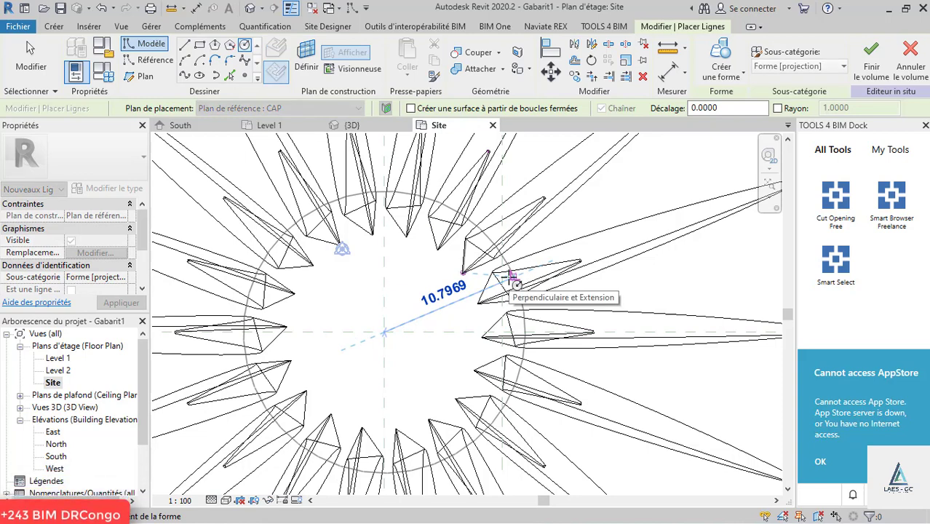
{"action": "left_click", "coordinate": [511, 323]}
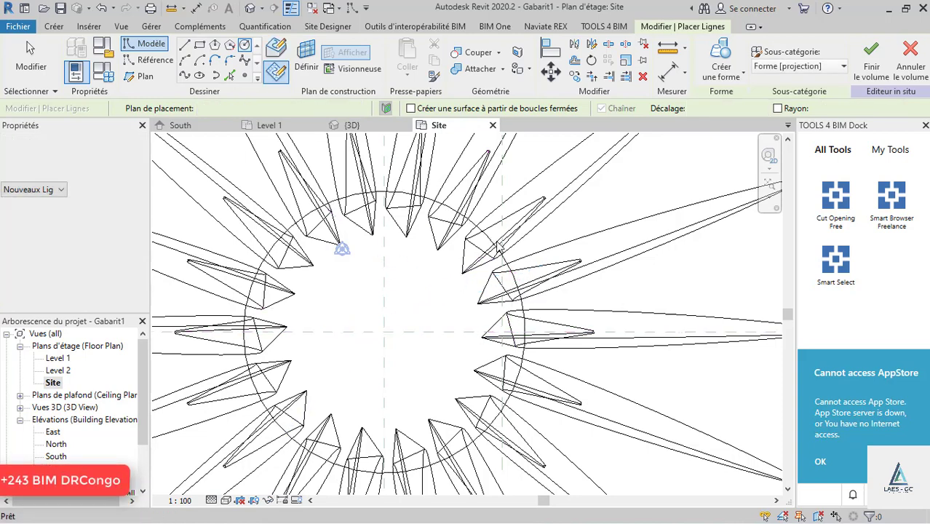
{"action": "key", "text": "Escape"}
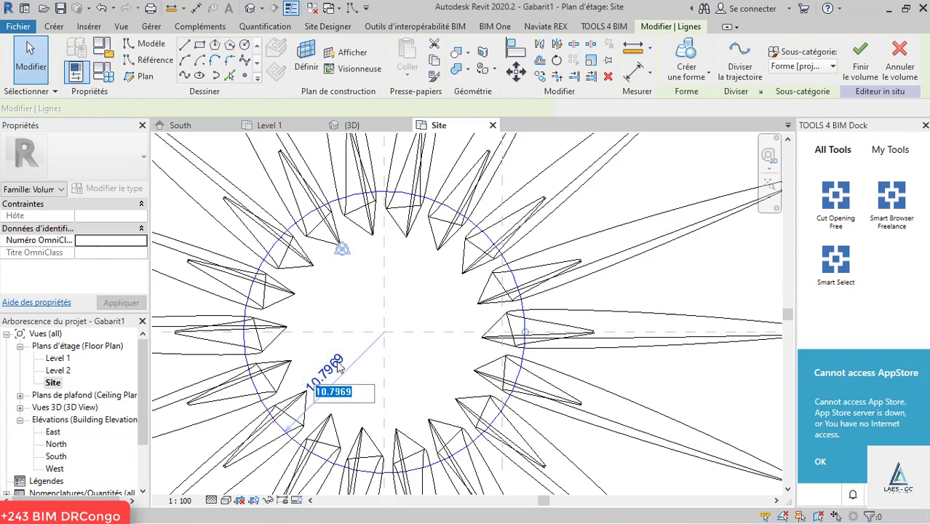
{"action": "type", "text": "10"}
{"action": "key", "text": "Return"}
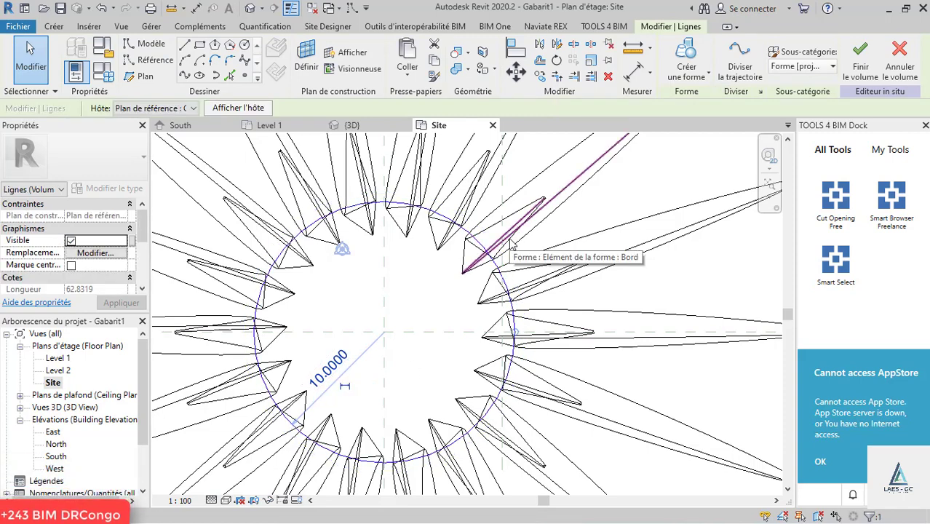
{"action": "left_click", "coordinate": [522, 349]}
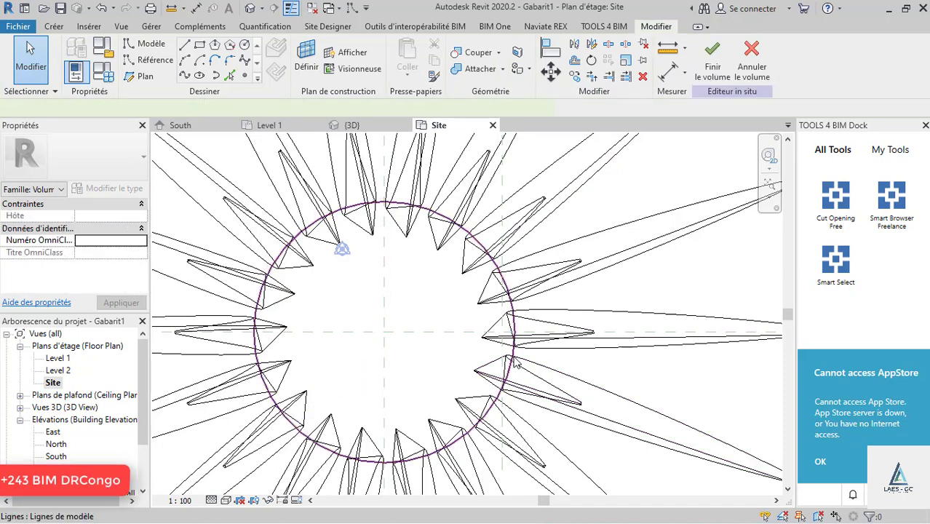
Step: Create a solid cylindrical form from the circle in the 3D view
{"action": "left_click", "coordinate": [512, 356]}
{"action": "left_click", "coordinate": [354, 126]}
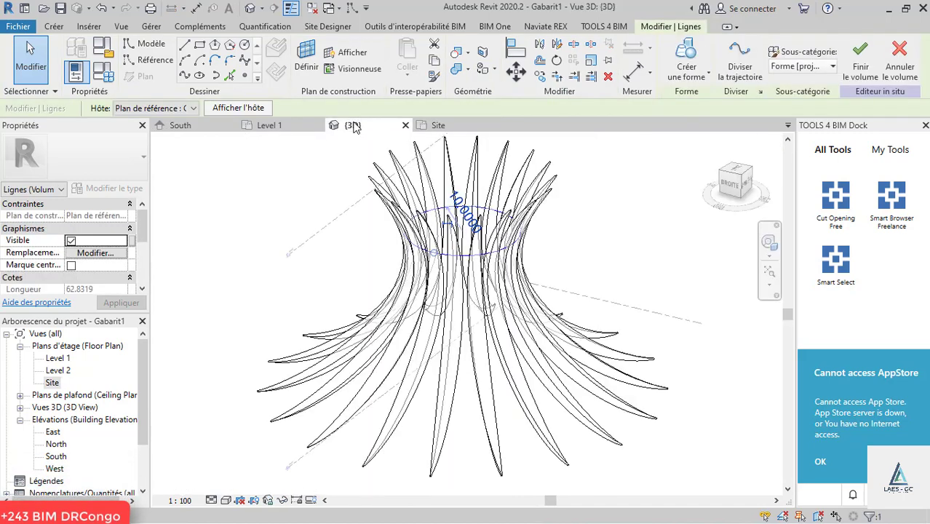
{"action": "left_click", "coordinate": [708, 76]}
{"action": "left_click", "coordinate": [690, 98]}
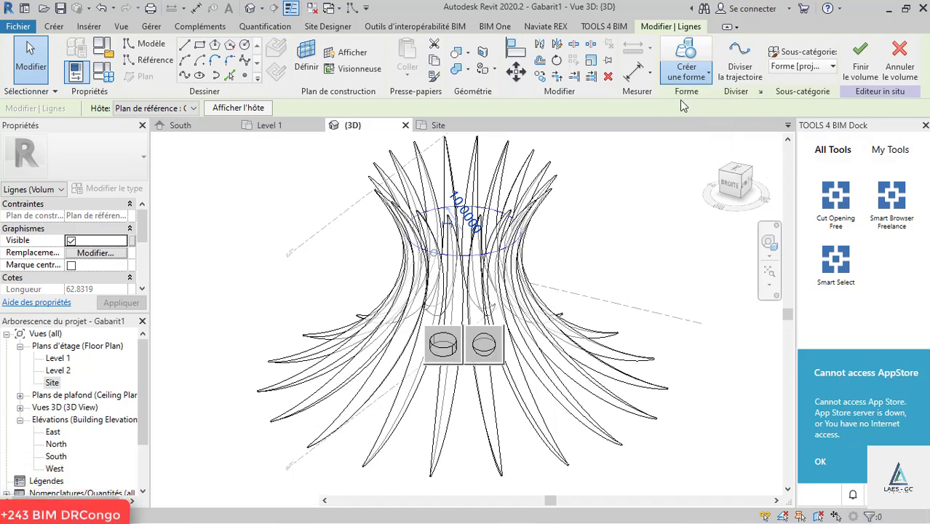
{"action": "left_click", "coordinate": [451, 332]}
{"action": "right_click", "coordinate": [449, 222]}
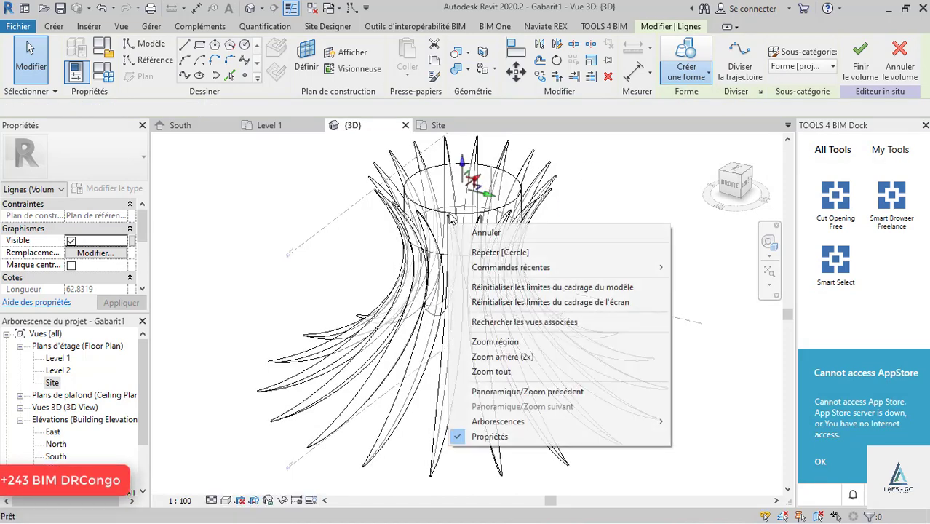
{"action": "left_click", "coordinate": [690, 181]}
Step: Set the height of the cylindrical cap form to 1
{"action": "left_click", "coordinate": [515, 172]}
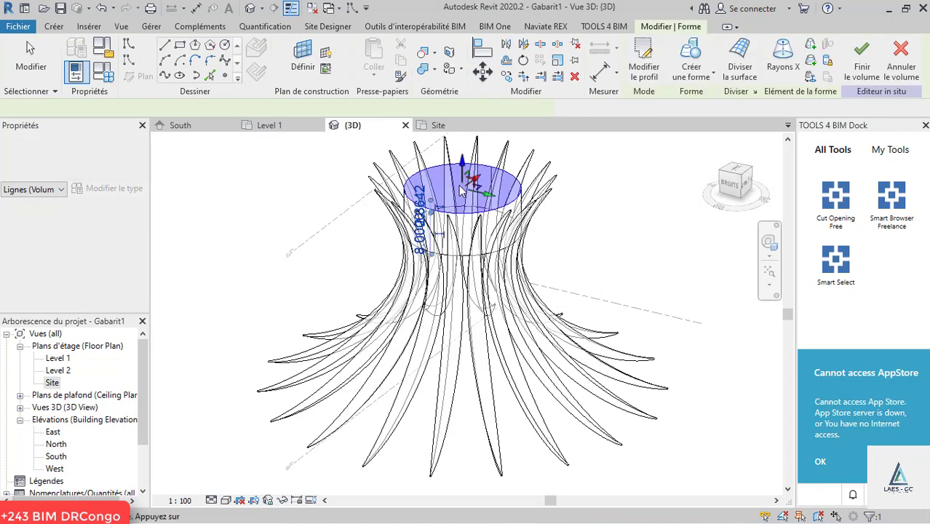
{"action": "scroll", "coordinate": [416, 233], "scroll_direction": "down", "scroll_amount": 3}
{"action": "left_click", "coordinate": [413, 234]}
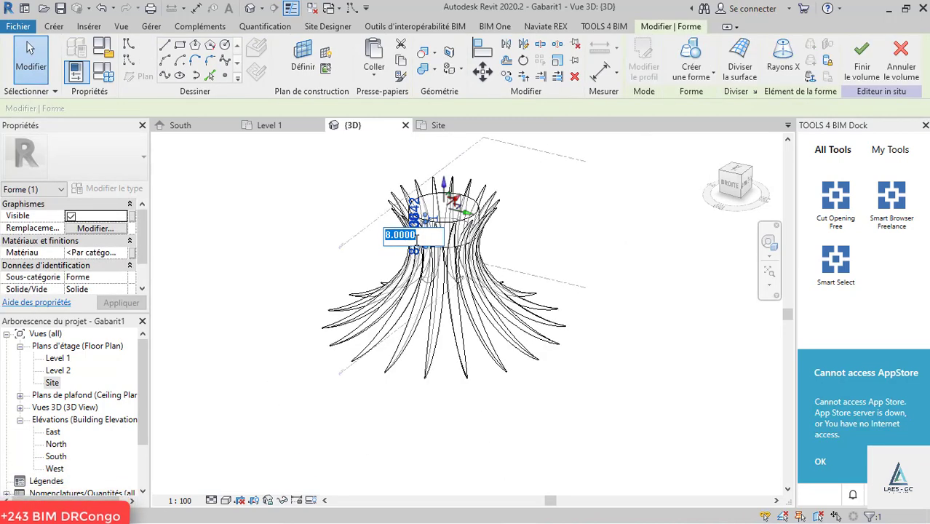
{"action": "key", "text": "Return"}
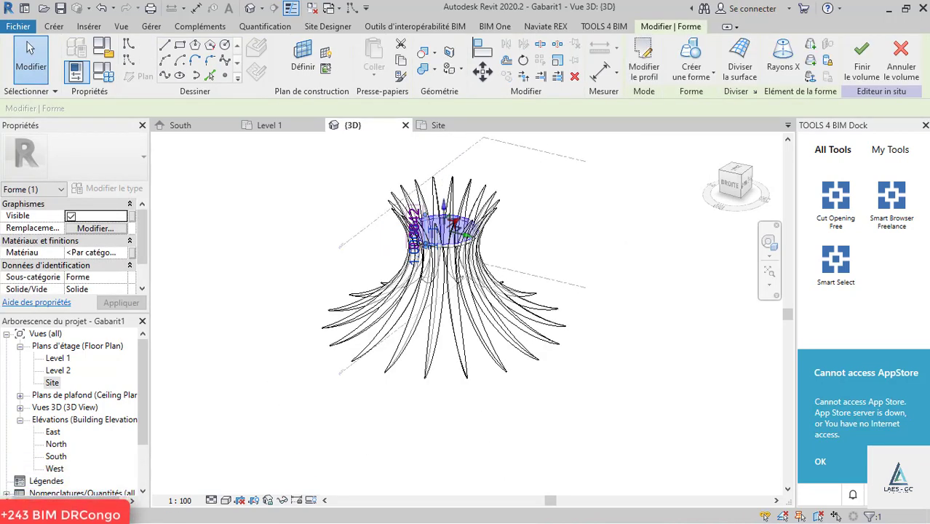
Step: Set the height of the cylindrical cap form to 0.7
{"action": "scroll", "coordinate": [456, 244], "scroll_direction": "up", "scroll_amount": 2}
{"action": "scroll", "coordinate": [454, 244], "scroll_direction": "up", "scroll_amount": 3}
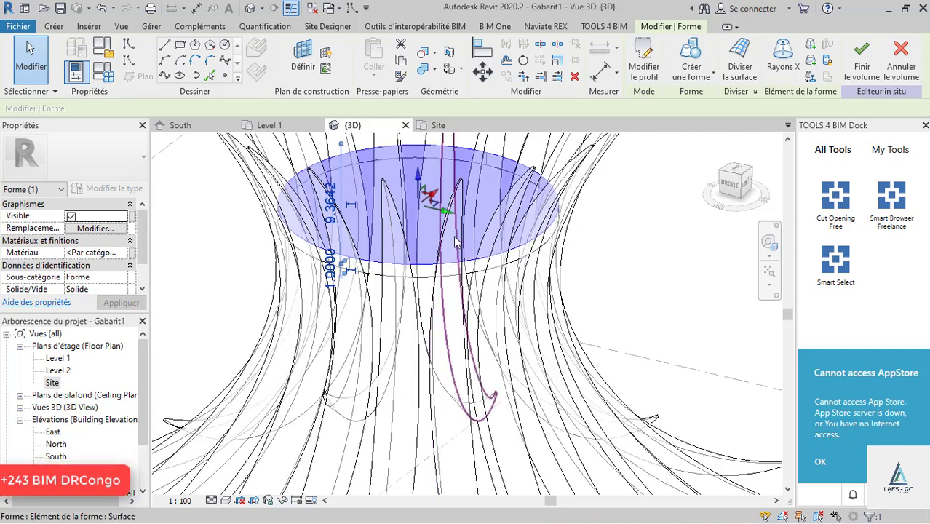
{"action": "scroll", "coordinate": [331, 269], "scroll_direction": "up", "scroll_amount": 1}
{"action": "left_click", "coordinate": [342, 277]}
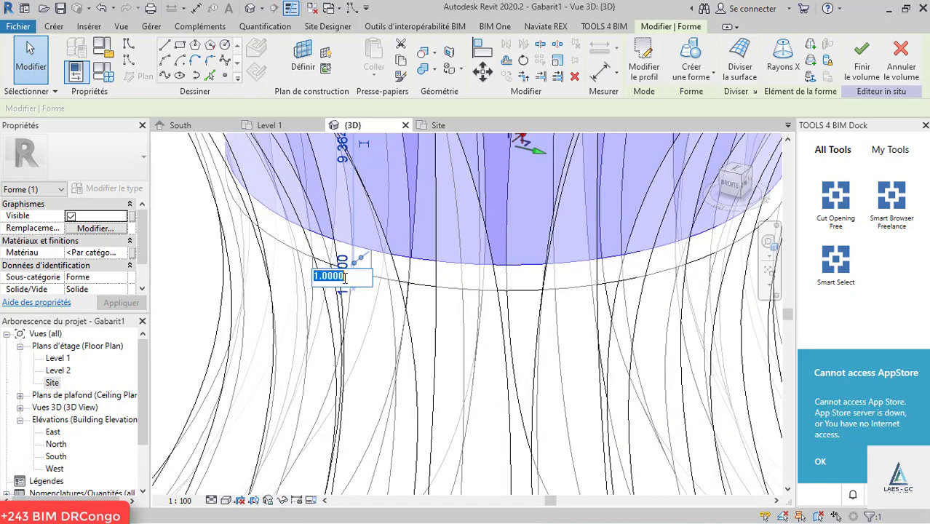
{"action": "type", "text": "0"}
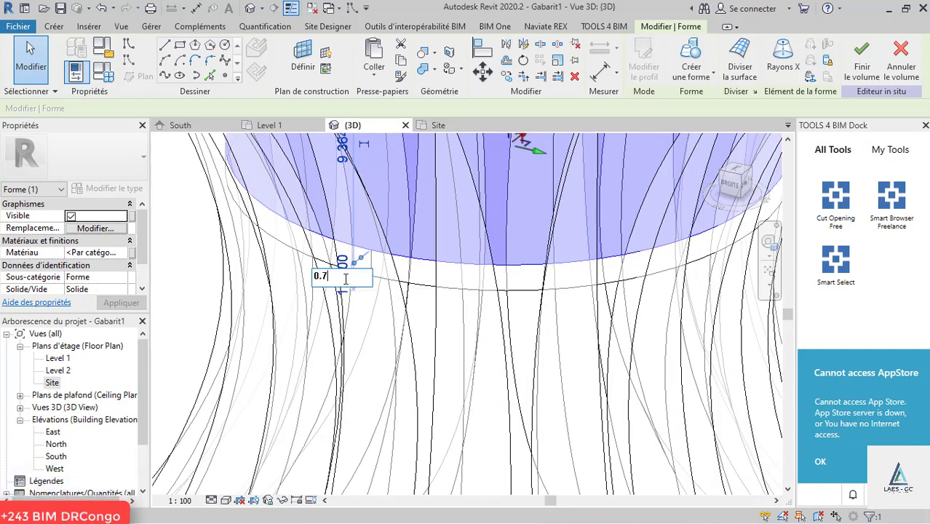
{"action": "type", "text": ".7"}
{"action": "key", "text": "Return"}
{"action": "scroll", "coordinate": [492, 283], "scroll_direction": "down", "scroll_amount": 5}
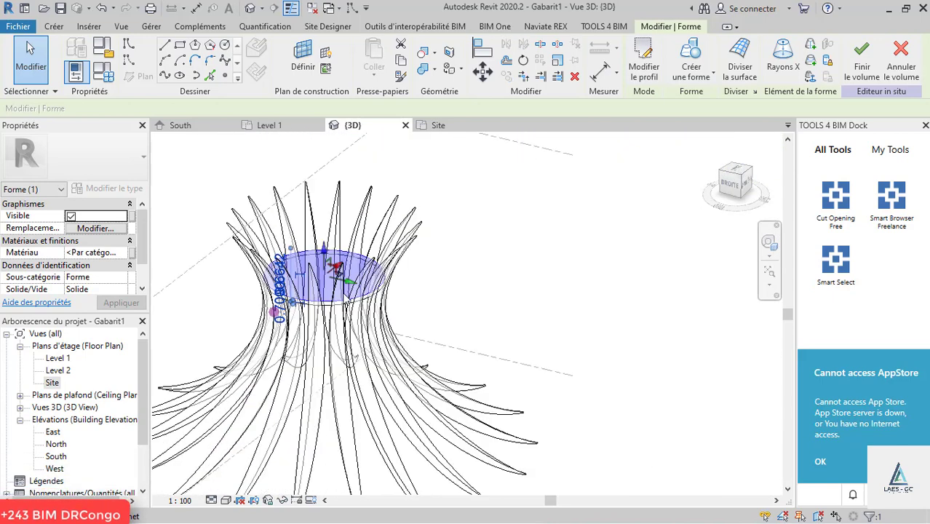
{"action": "left_click", "coordinate": [494, 281]}
Step: Select all the ribs and the cap and choose Concrete, Lightweight as their material
{"action": "scroll", "coordinate": [523, 297], "scroll_direction": "down", "scroll_amount": 4}
{"action": "left_click_drag", "start_coordinate": [553, 364], "coordinate": [373, 206]}
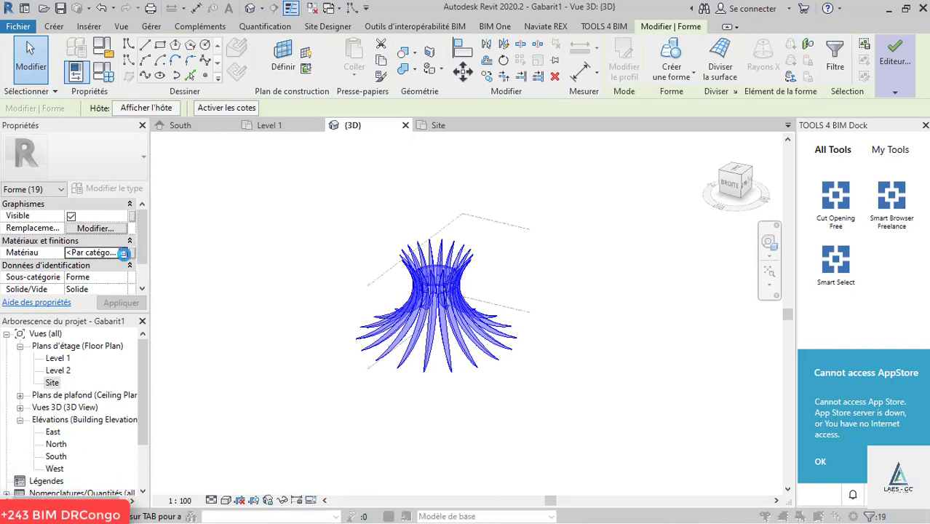
{"action": "left_click", "coordinate": [123, 252]}
{"action": "scroll", "coordinate": [198, 320], "scroll_direction": "down", "scroll_amount": 10}
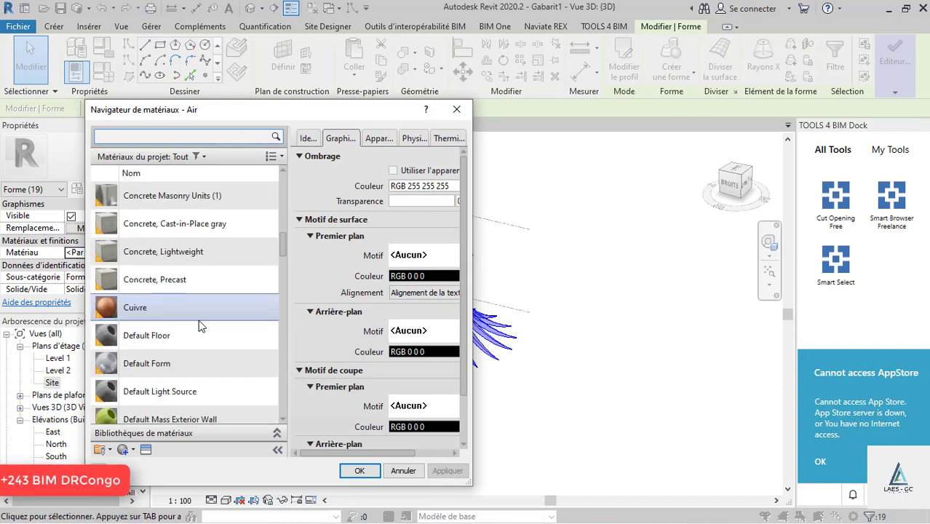
{"action": "scroll", "coordinate": [205, 313], "scroll_direction": "up", "scroll_amount": 1}
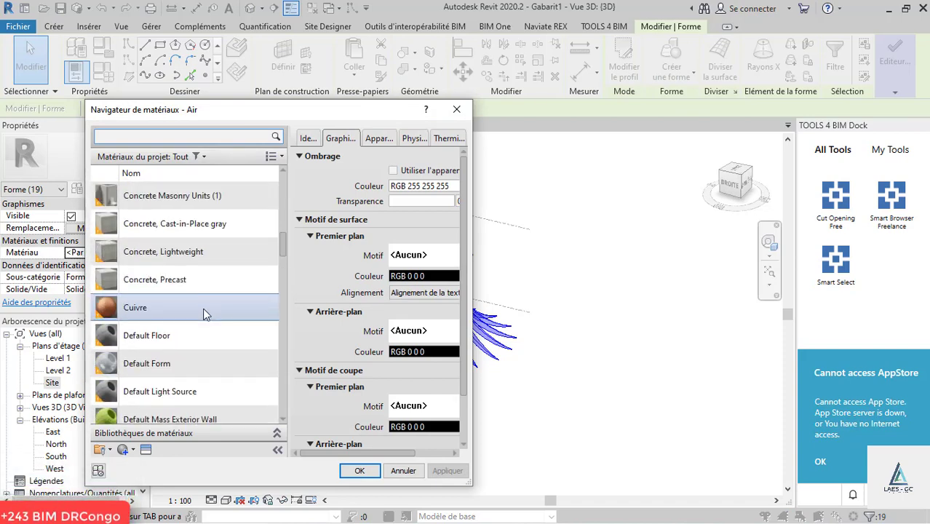
{"action": "left_click", "coordinate": [189, 252]}
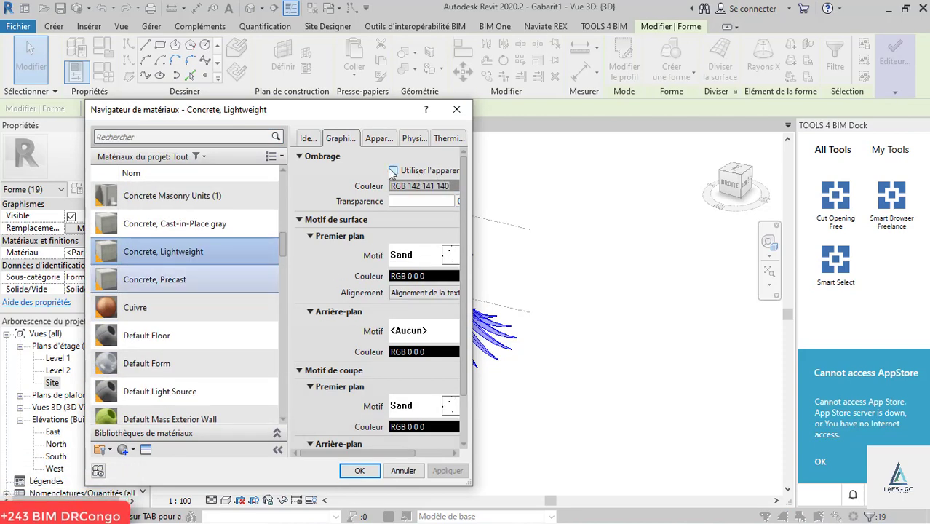
Step: Set the shading colour of Concrete, Lightweight to white (RGB 255 255 255) and assign the material to the selected forms
{"action": "left_click", "coordinate": [440, 187]}
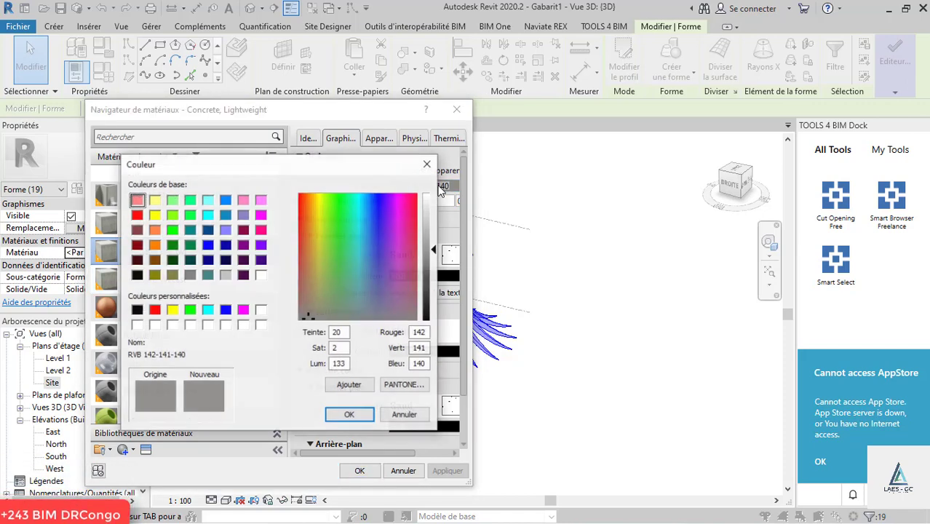
{"action": "left_click", "coordinate": [260, 276]}
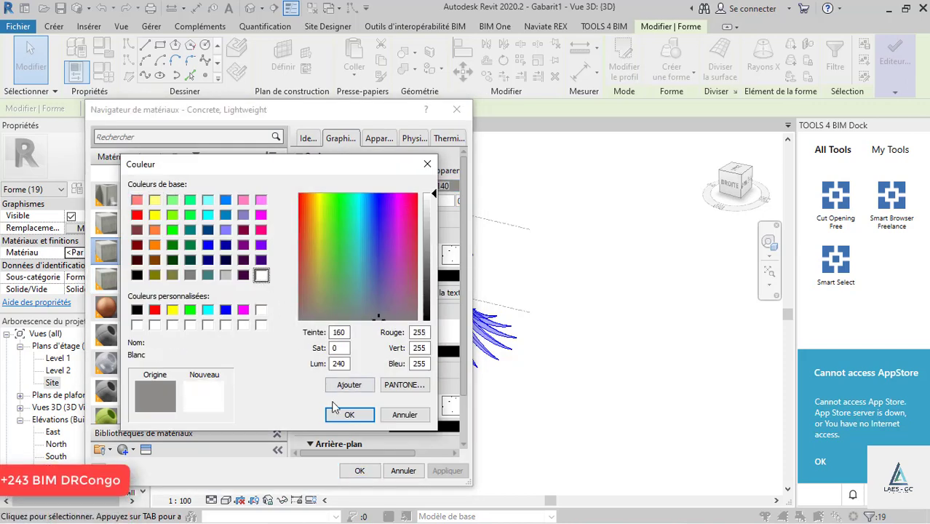
{"action": "left_click", "coordinate": [349, 414]}
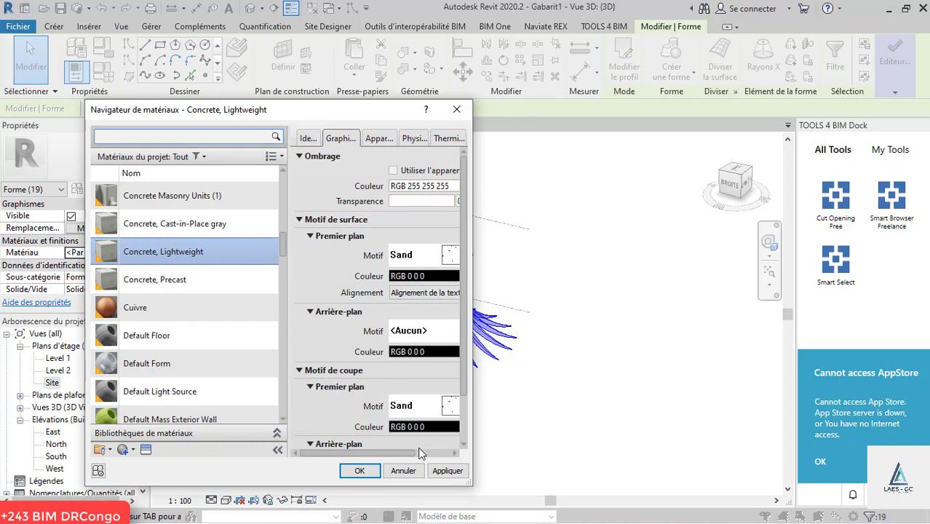
{"action": "left_click", "coordinate": [448, 471]}
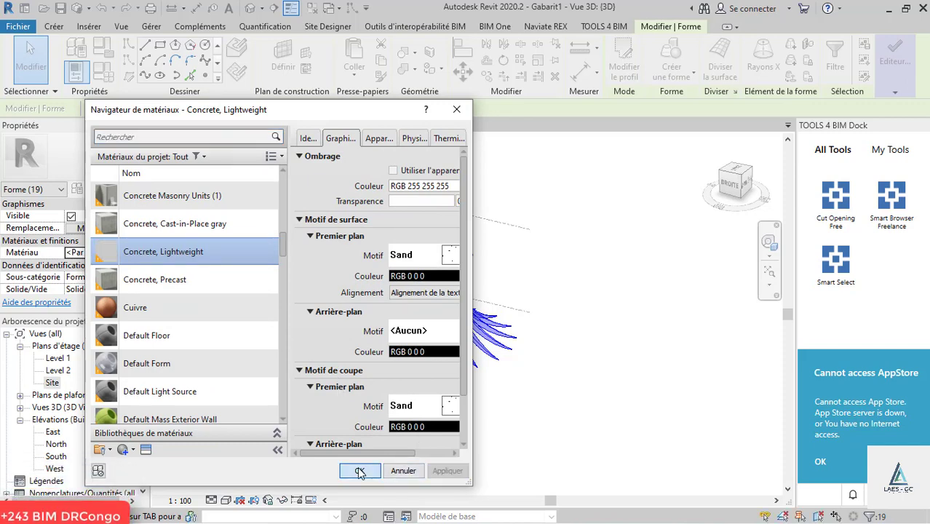
{"action": "left_click", "coordinate": [359, 471]}
{"action": "key", "text": "Escape"}
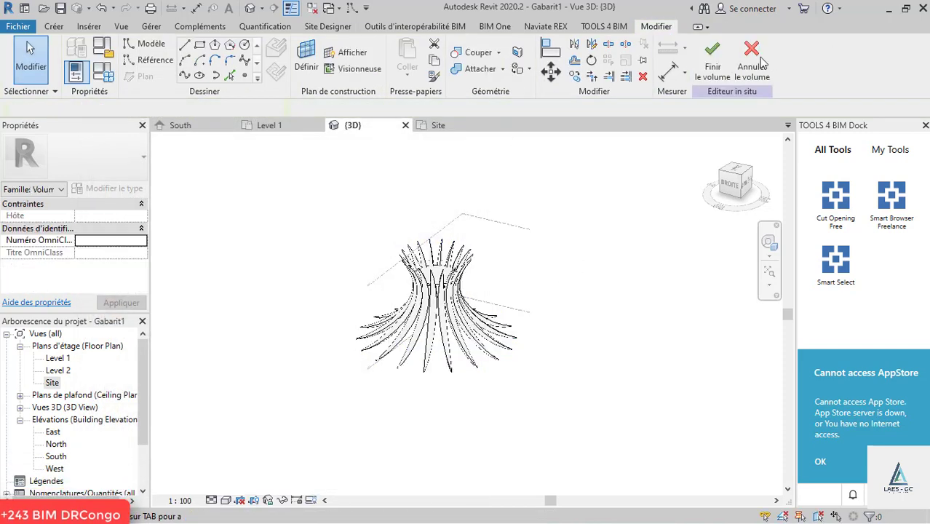
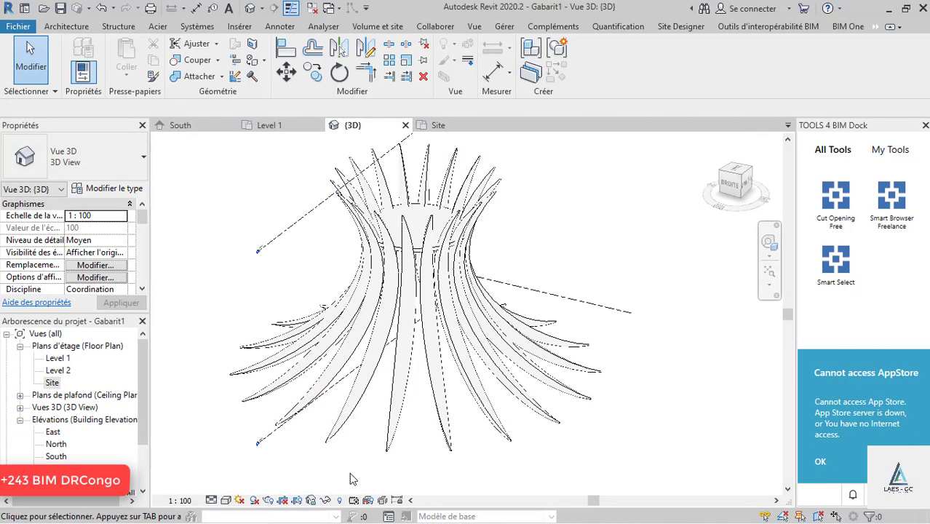
Step: Set the 3D view's visual style to shaded (Ombré) and check the finished mass from several angles
{"action": "left_click", "coordinate": [226, 500]}
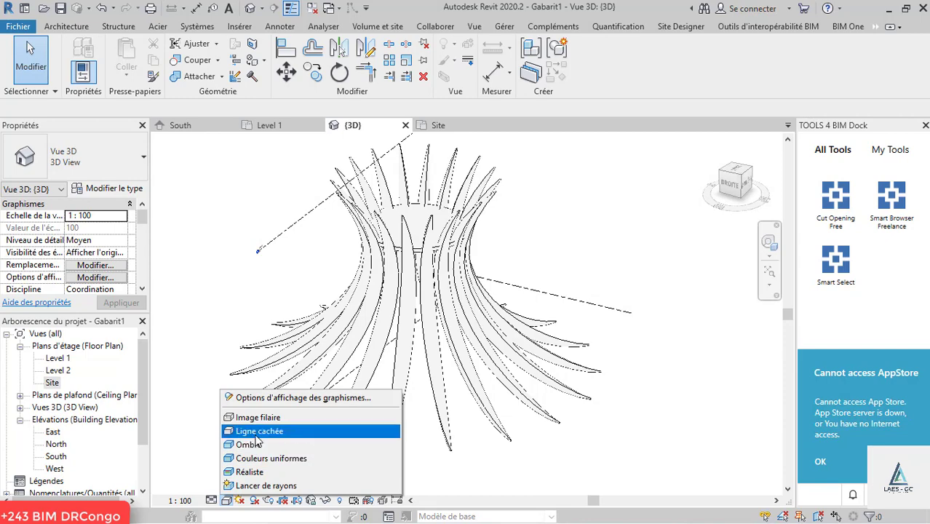
{"action": "left_click", "coordinate": [262, 372]}
{"action": "left_click", "coordinate": [226, 500]}
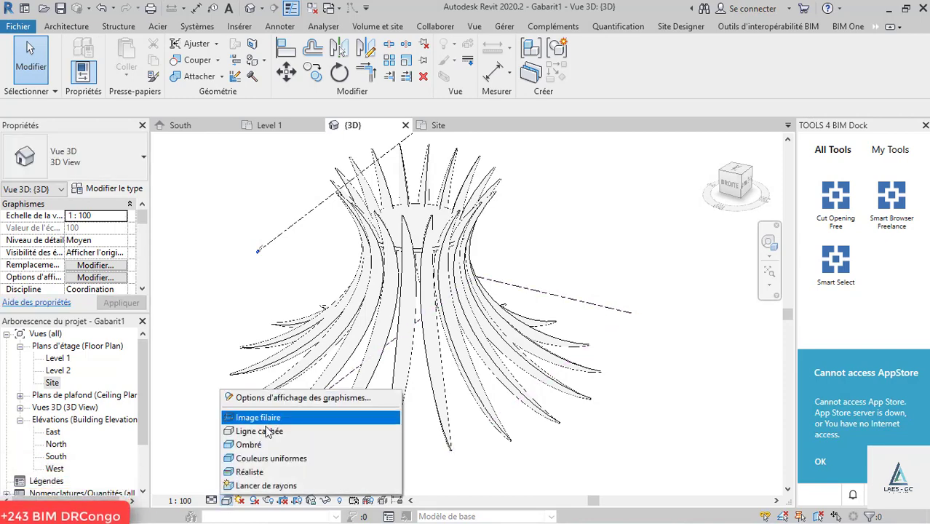
{"action": "left_click", "coordinate": [262, 443]}
{"action": "scroll", "coordinate": [467, 384], "scroll_direction": "down", "scroll_amount": 1}
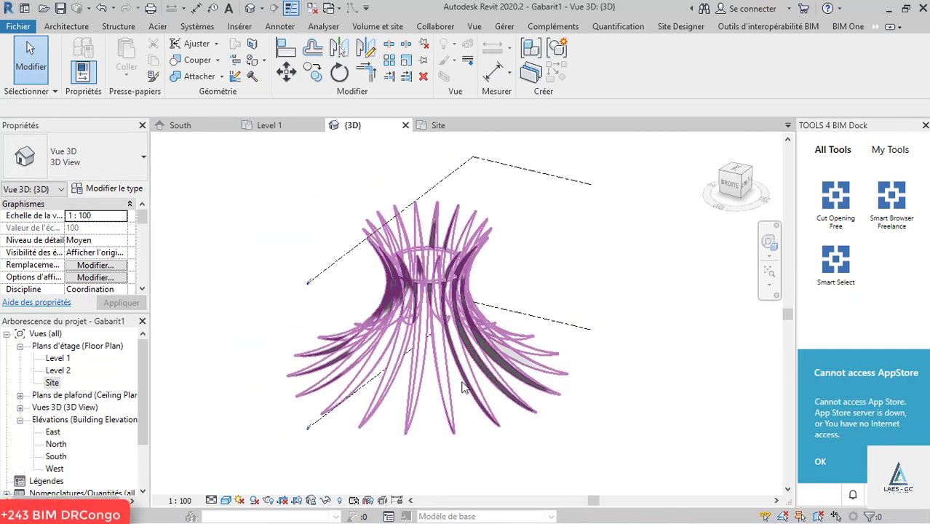
{"action": "middle_click_drag", "start_coordinate": [499, 369], "coordinate": [563, 338], "text": "shift"}
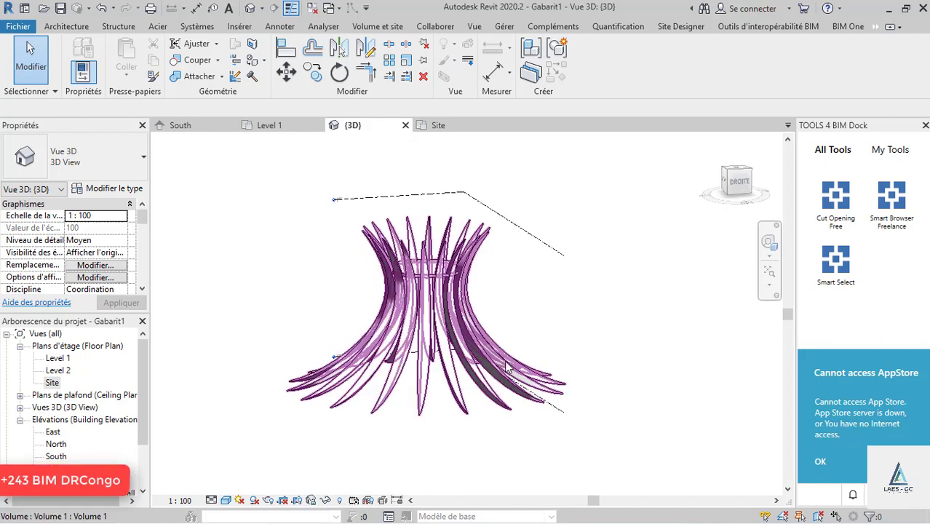
{"action": "middle_click_drag", "start_coordinate": [489, 378], "coordinate": [549, 426], "text": "shift"}
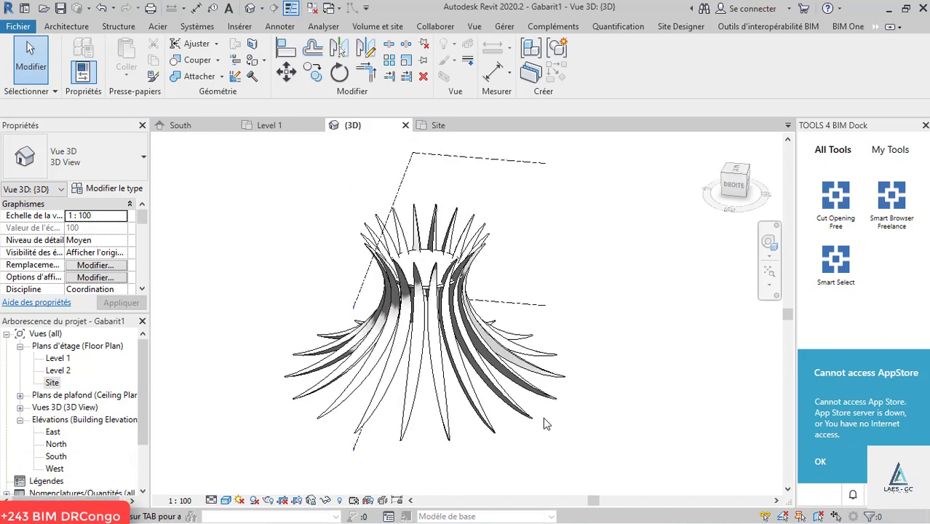
Step: Switch to the PowerPoint presentation to compare the model with the cathedral's reference photos
{"action": "key", "text": "alt+Tab"}
{"action": "key", "text": "alt+Tab"}
{"action": "key", "text": "alt+Tab"}
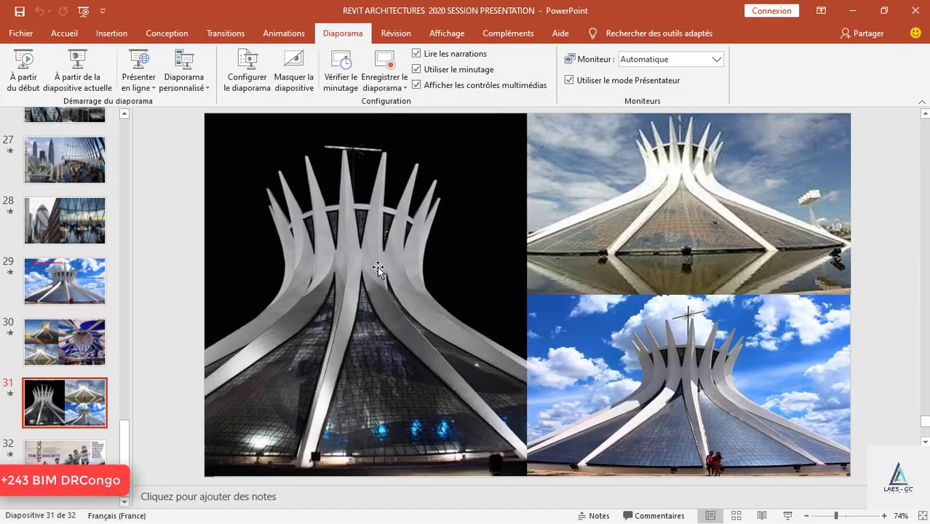
Step: Return to Revit from the reference photos and open the cathedral mass for in-place editing
{"action": "left_click", "coordinate": [377, 266]}
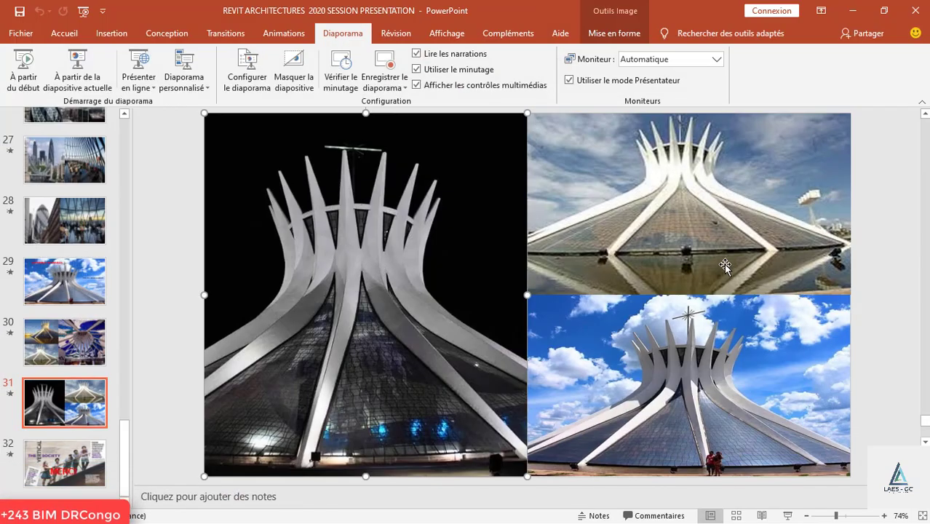
{"action": "left_click", "coordinate": [80, 287]}
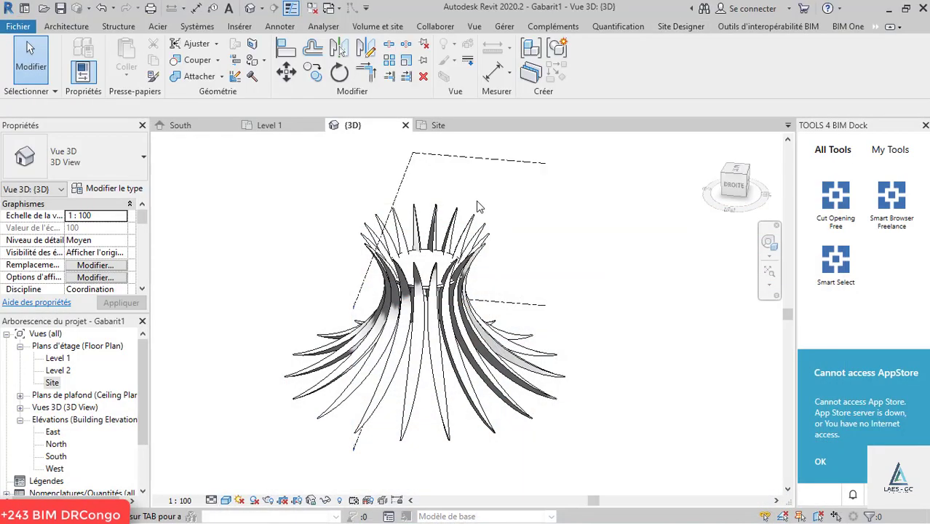
{"action": "left_click", "coordinate": [427, 265]}
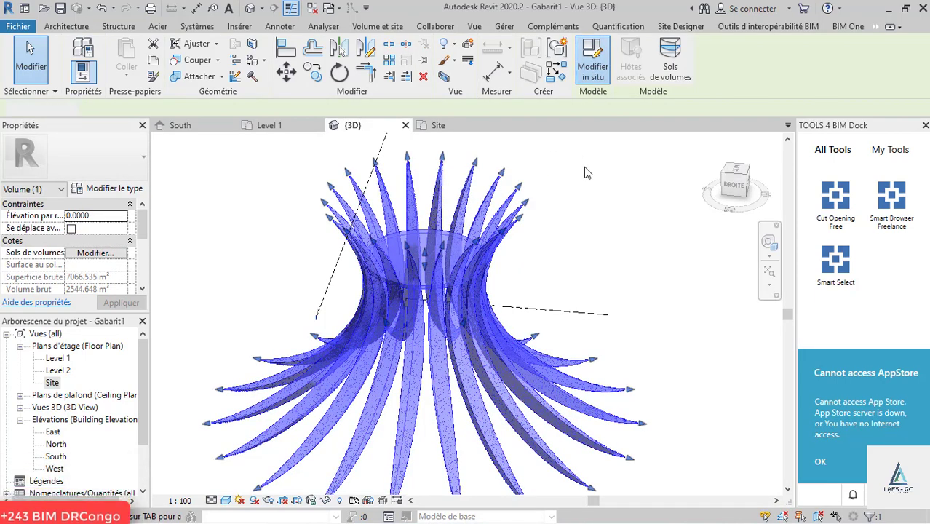
{"action": "left_click", "coordinate": [592, 67]}
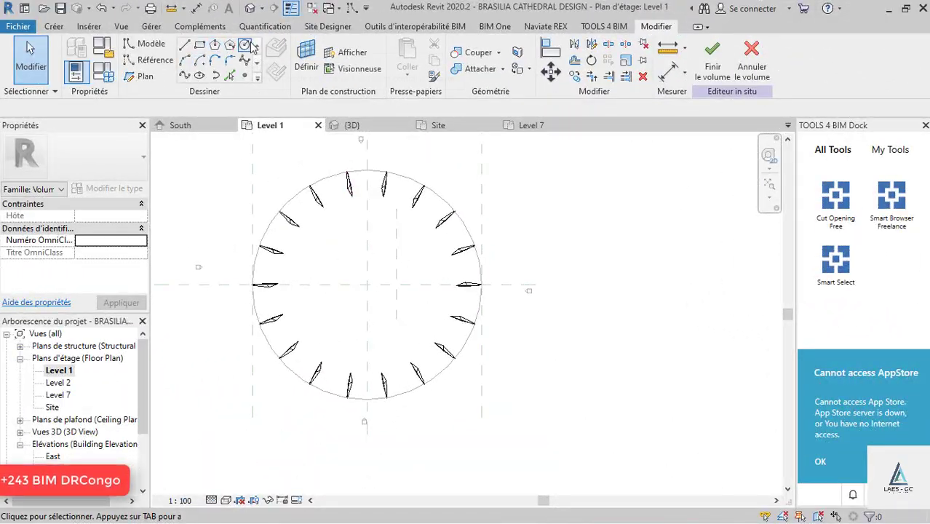
Step: In the Level 1 plan, draw a model-line circle inside the ring of ribs, centred on the reference-plane intersection
{"action": "left_click", "coordinate": [242, 45]}
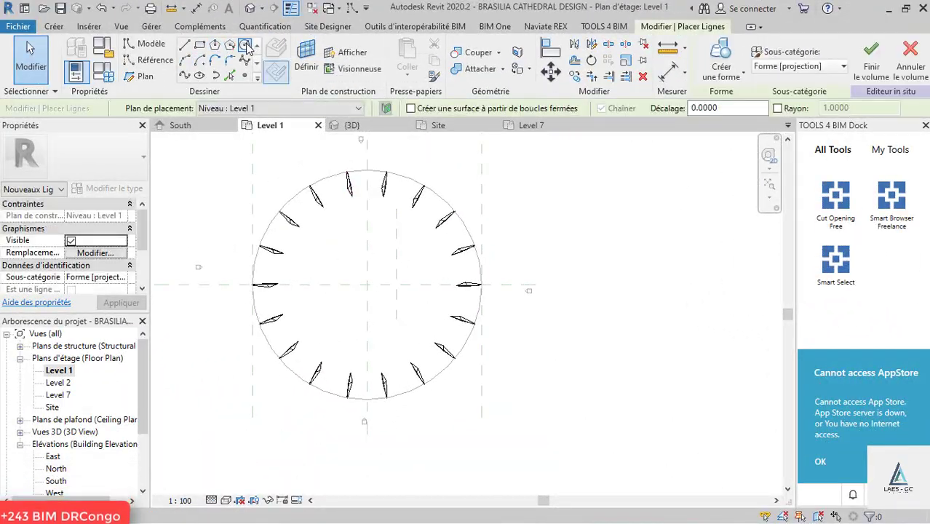
{"action": "left_click", "coordinate": [366, 286]}
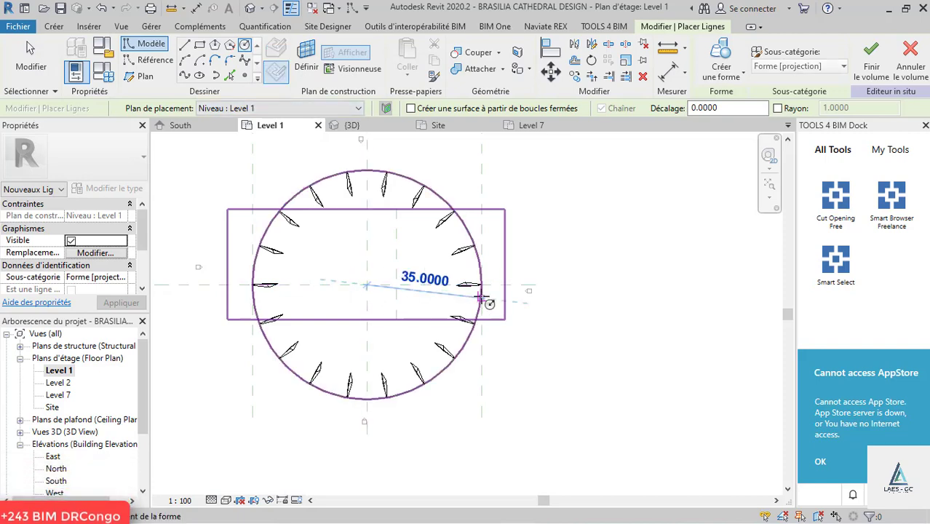
{"action": "scroll", "coordinate": [481, 297], "scroll_direction": "up", "scroll_amount": 2}
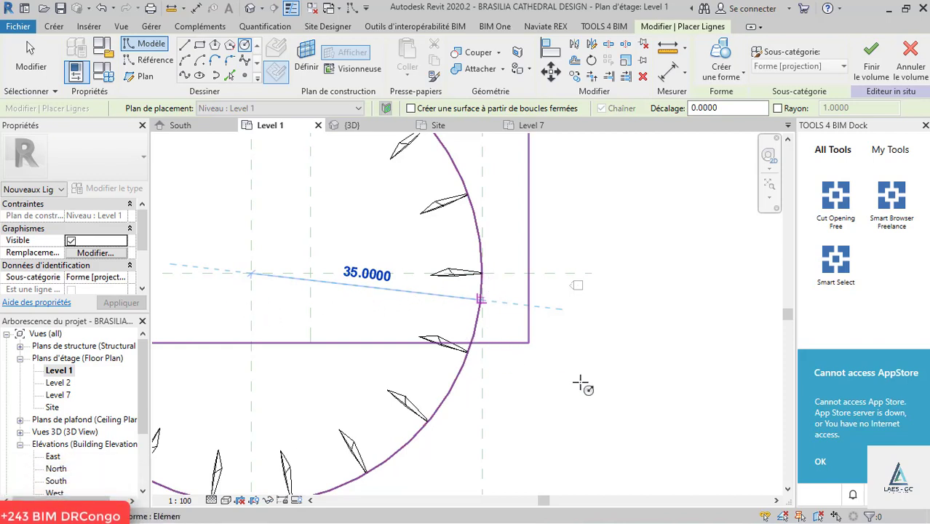
{"action": "scroll", "coordinate": [558, 375], "scroll_direction": "down", "scroll_amount": 3}
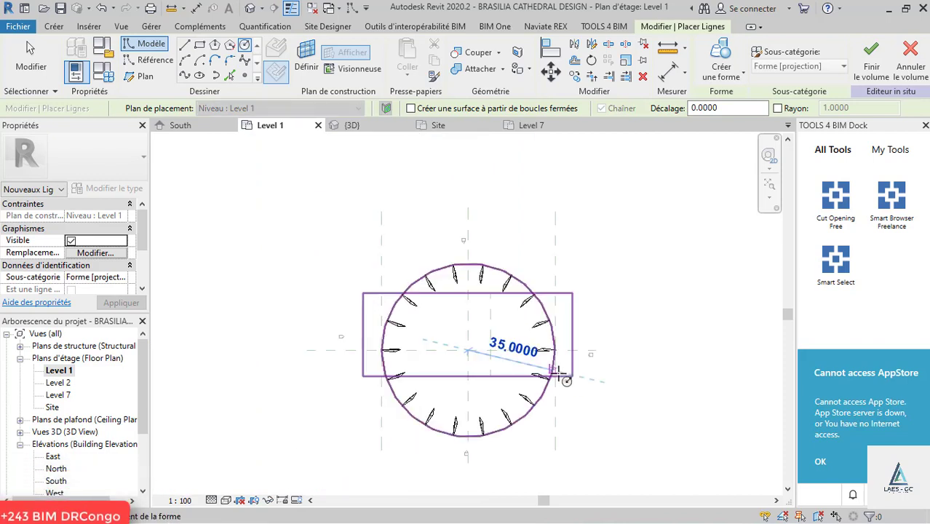
{"action": "left_click", "coordinate": [514, 375]}
{"action": "key", "text": "Escape"}
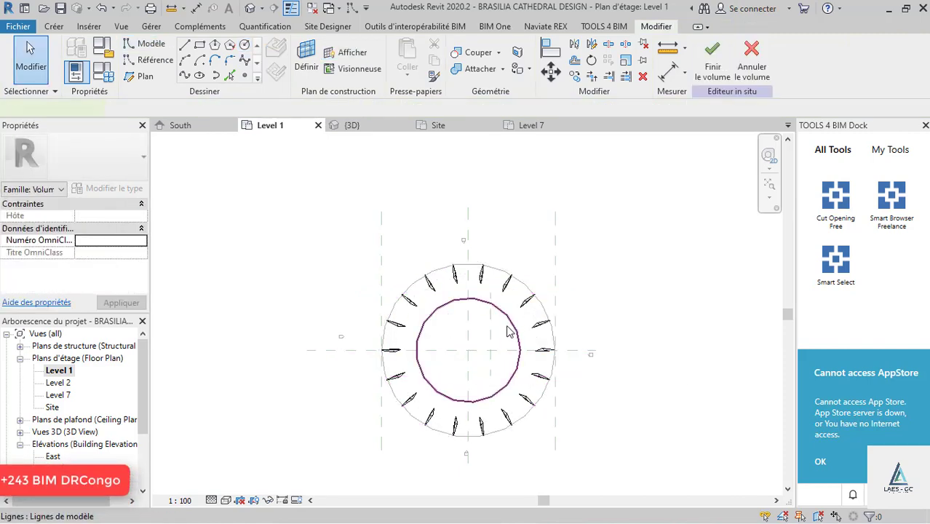
Step: Set the radius of the new Level 1 circle to 34 m
{"action": "left_click", "coordinate": [482, 331]}
{"action": "type", "text": "34"}
{"action": "key", "text": "Return"}
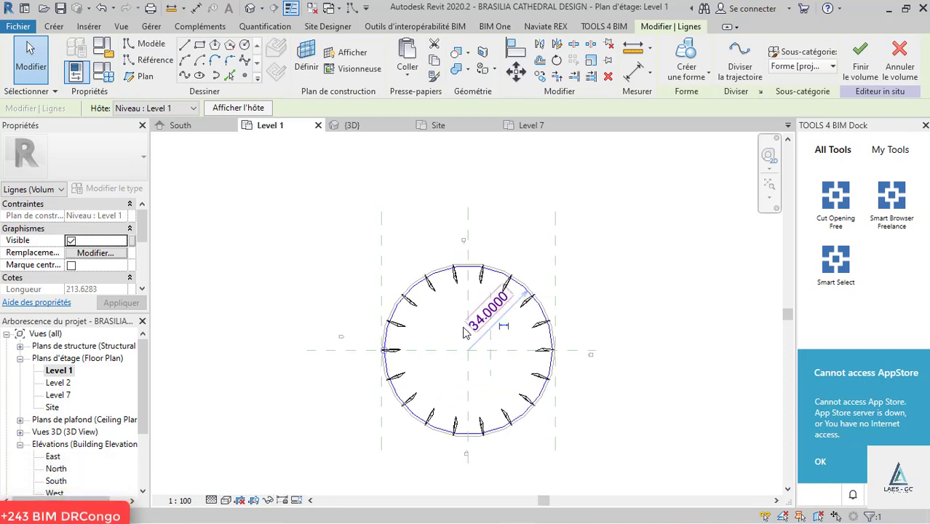
{"action": "left_click", "coordinate": [546, 269]}
{"action": "scroll", "coordinate": [529, 275], "scroll_direction": "up", "scroll_amount": 2}
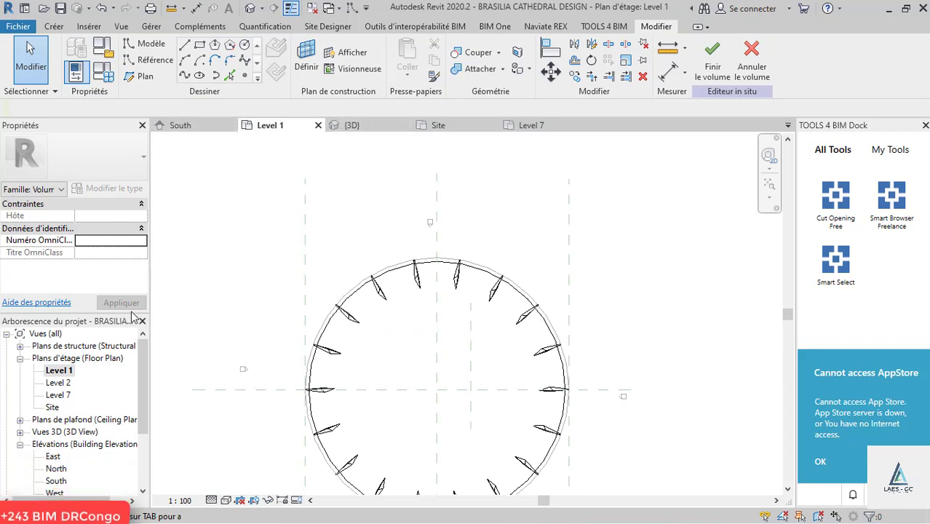
Step: In the Site plan, select the inner model-line circle hosted on Level 7 and delete it
{"action": "double_click", "coordinate": [52, 408]}
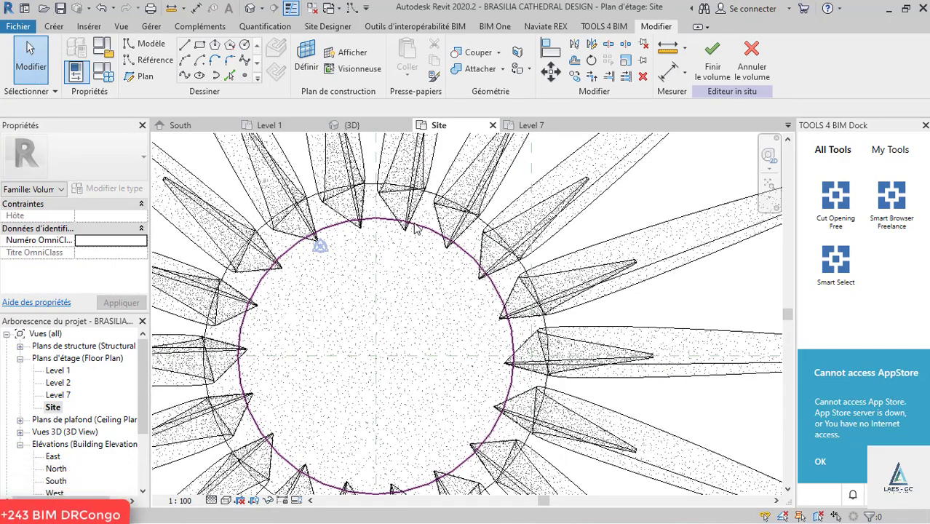
{"action": "scroll", "coordinate": [342, 205], "scroll_direction": "down", "scroll_amount": 1}
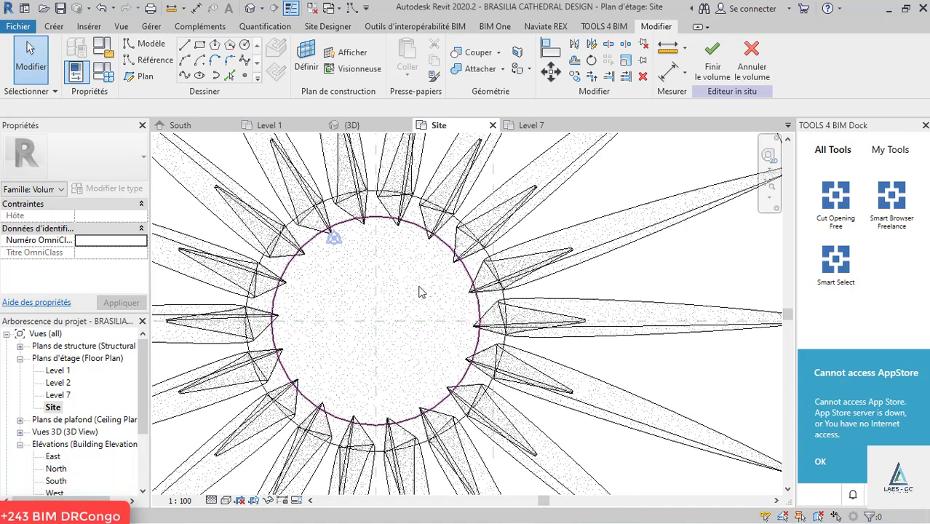
{"action": "scroll", "coordinate": [415, 317], "scroll_direction": "down", "scroll_amount": 3}
{"action": "scroll", "coordinate": [415, 317], "scroll_direction": "up", "scroll_amount": 2}
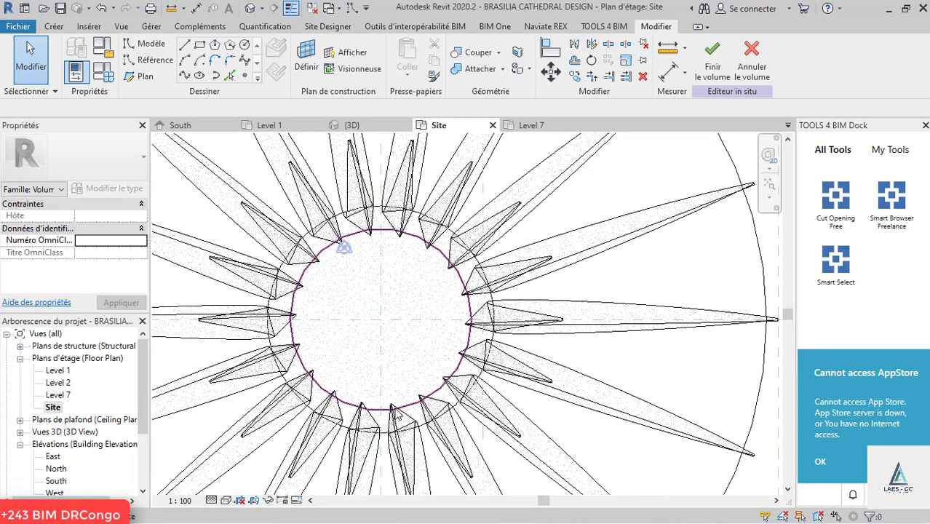
{"action": "left_click", "coordinate": [395, 409]}
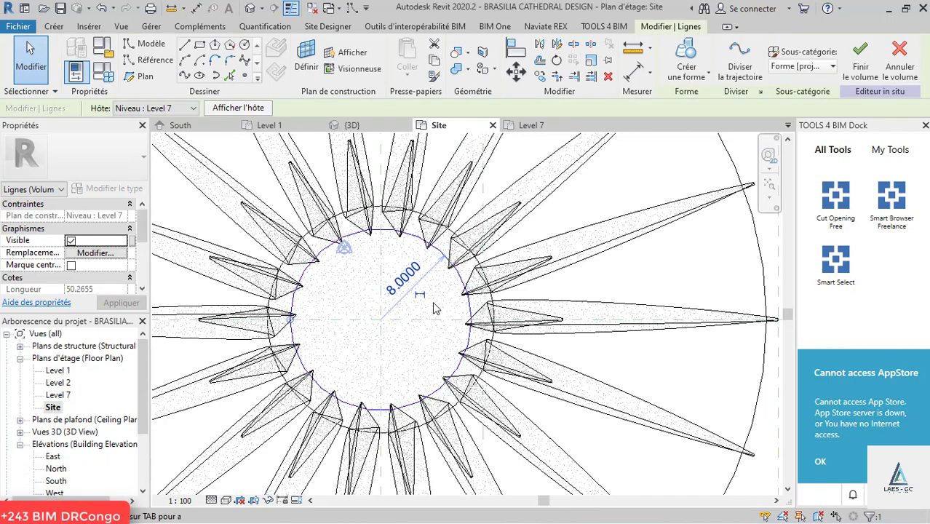
{"action": "key", "text": "Escape"}
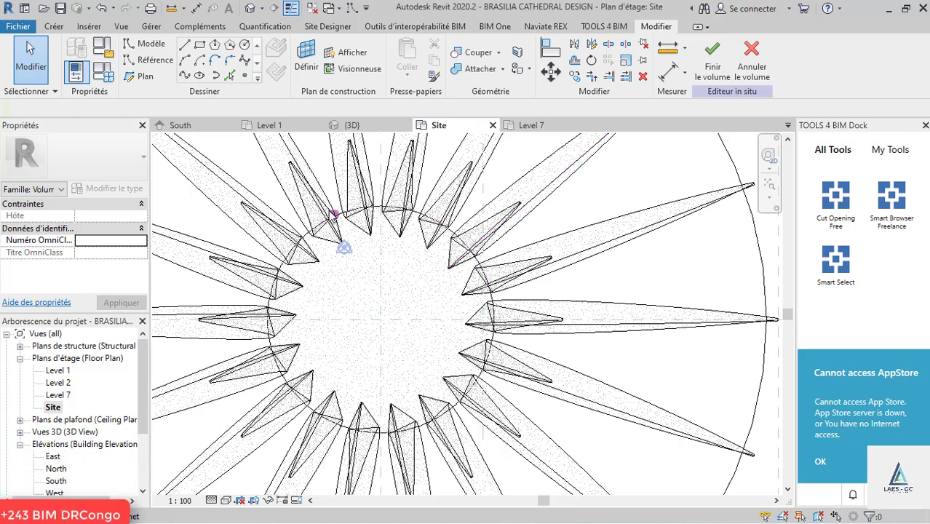
Step: Examine the radius of the cap's outer edge and the position of the ribs' inner edges in the Site plan and 3D view
{"action": "left_click", "coordinate": [311, 232]}
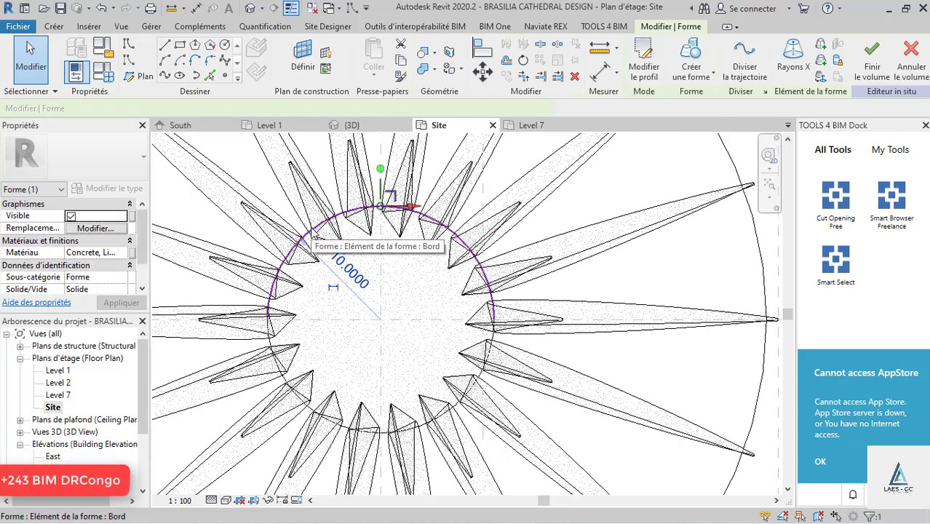
{"action": "key", "text": "Escape"}
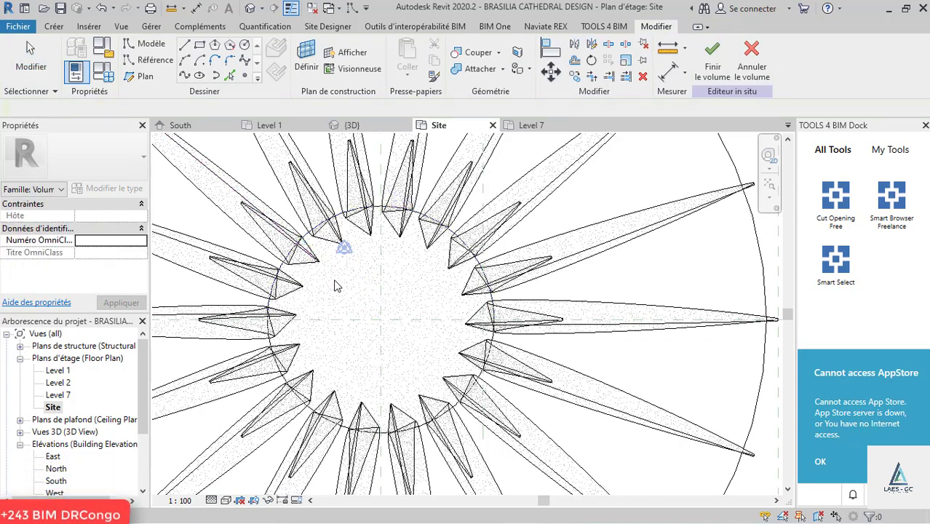
{"action": "key", "text": "Escape"}
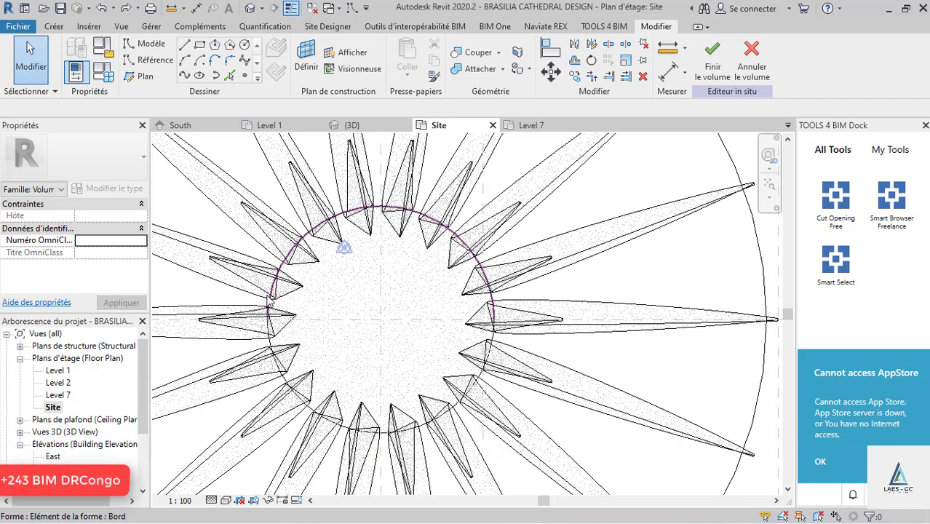
{"action": "left_click", "coordinate": [274, 307]}
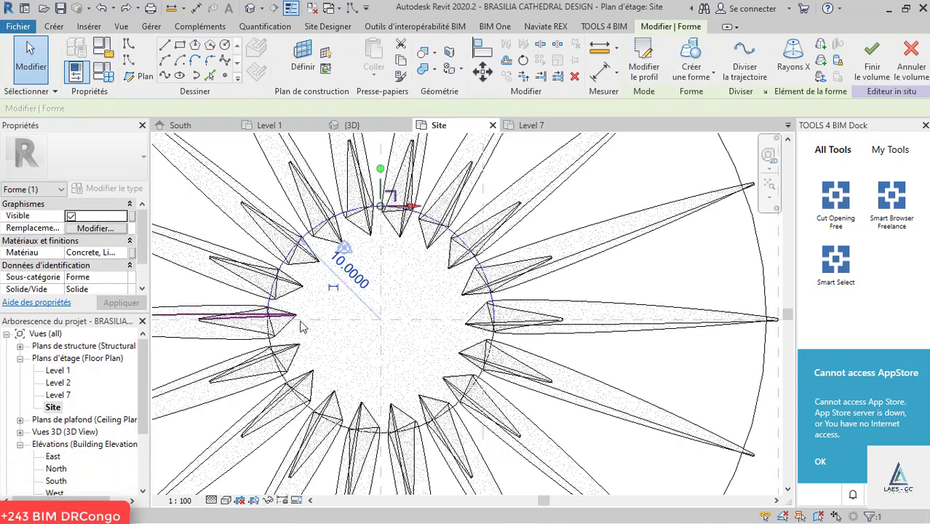
{"action": "key", "text": "Escape"}
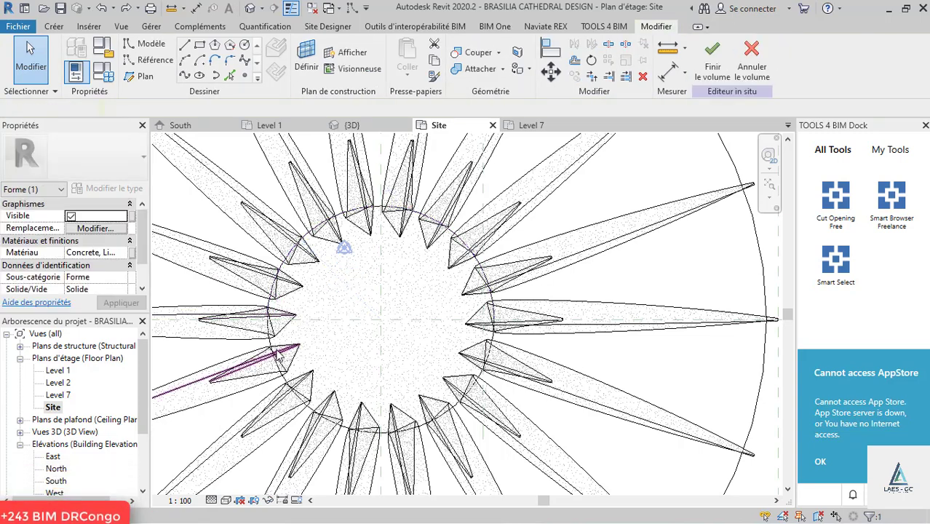
{"action": "left_click", "coordinate": [276, 354]}
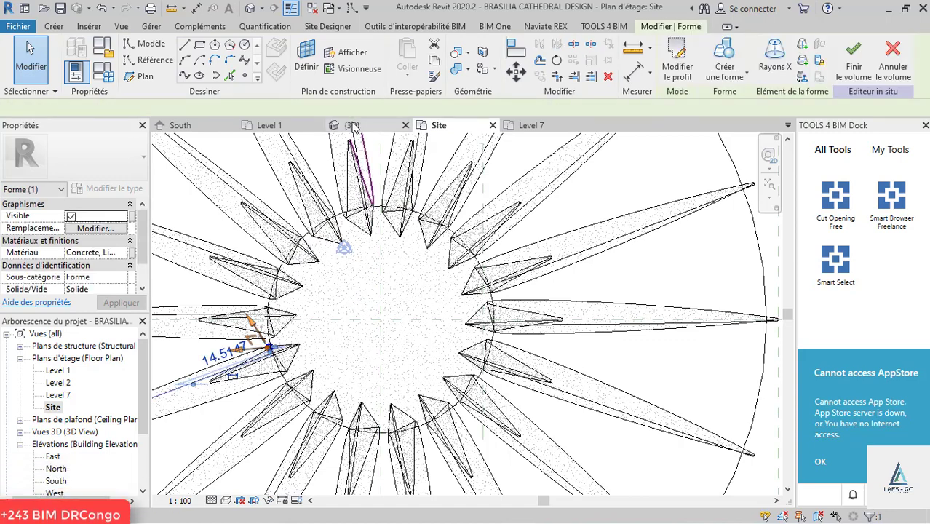
{"action": "left_click", "coordinate": [353, 126]}
{"action": "scroll", "coordinate": [332, 243], "scroll_direction": "up", "scroll_amount": 2}
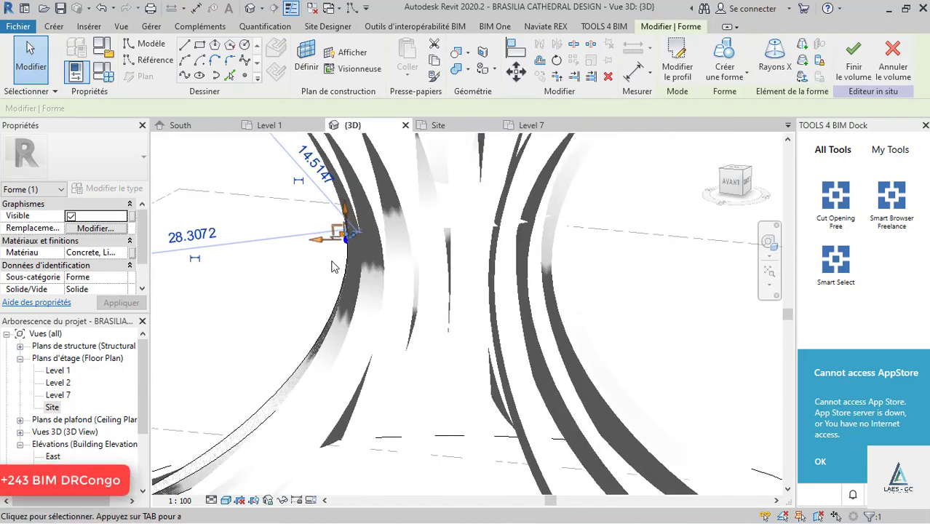
{"action": "key", "text": "Escape"}
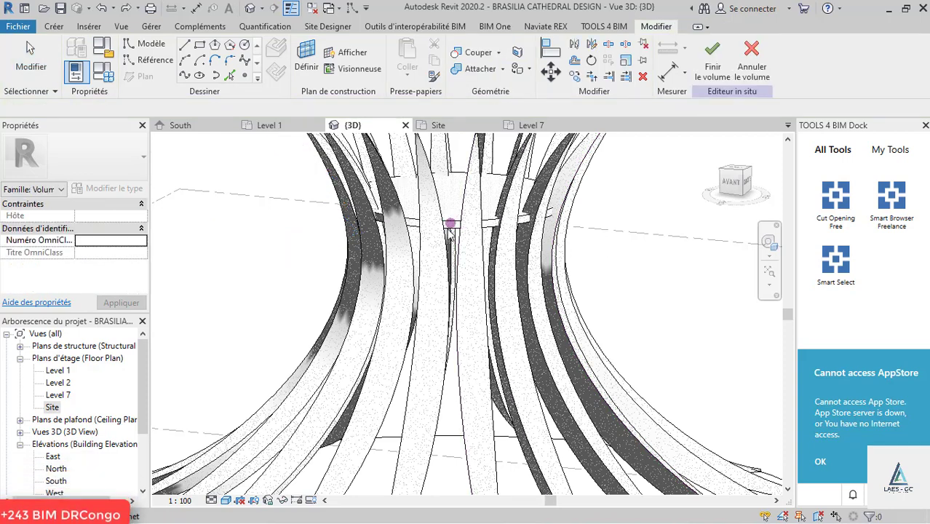
Step: In the Site plan, draw a 10 m radius model circle on the CAP reference plane, centred on the mass and following the cap's edge
{"action": "left_click", "coordinate": [450, 133]}
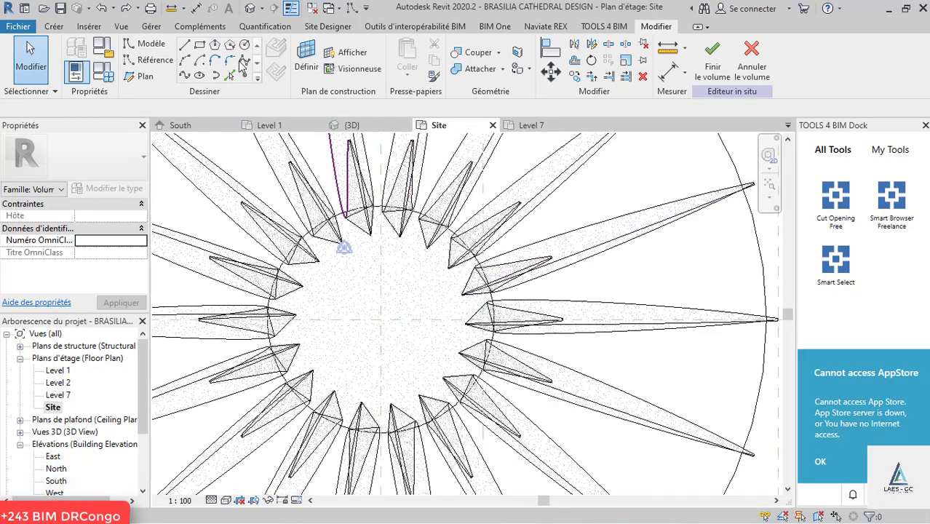
{"action": "left_click", "coordinate": [231, 46]}
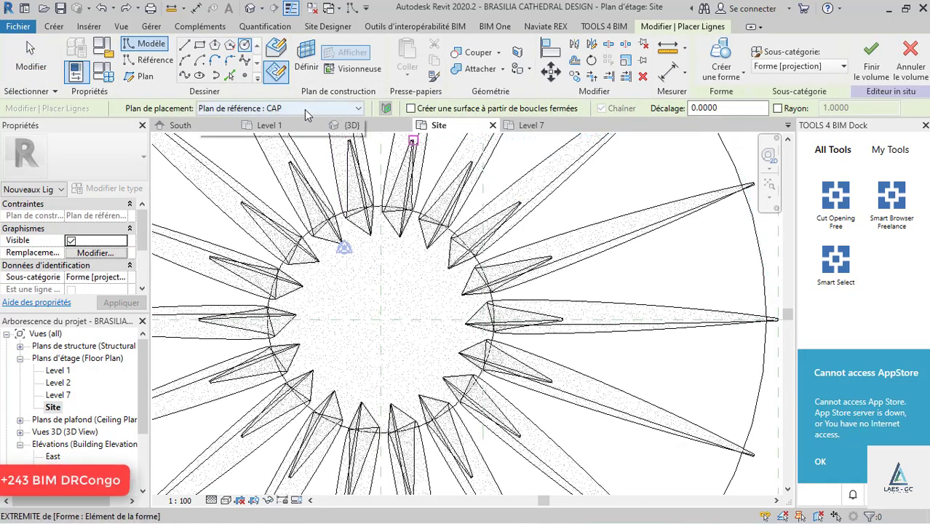
{"action": "left_click", "coordinate": [304, 108]}
{"action": "left_click", "coordinate": [269, 164]}
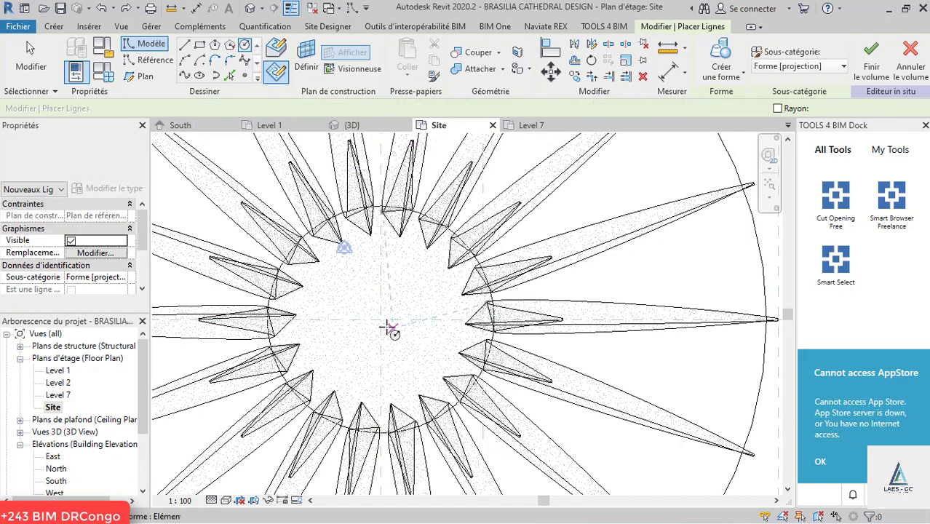
{"action": "left_click", "coordinate": [380, 321]}
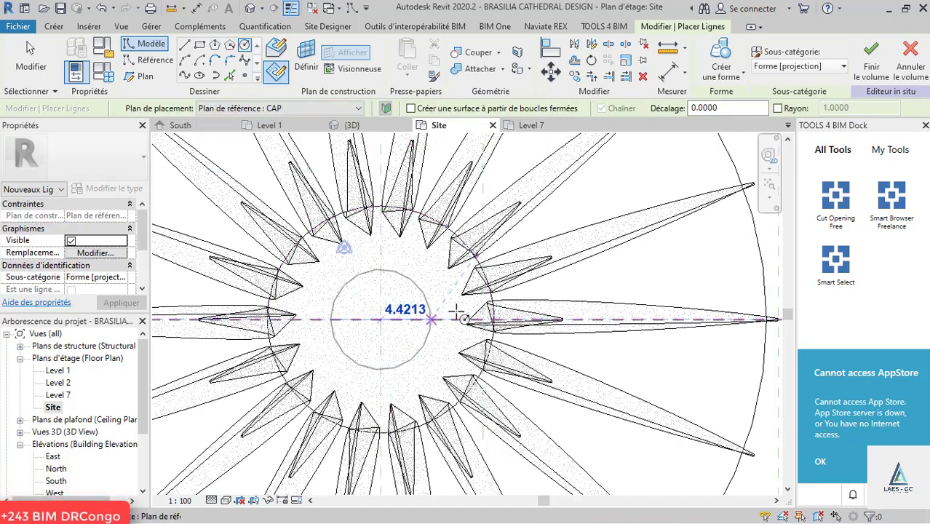
{"action": "scroll", "coordinate": [493, 277], "scroll_direction": "up", "scroll_amount": 3}
{"action": "left_click", "coordinate": [491, 294]}
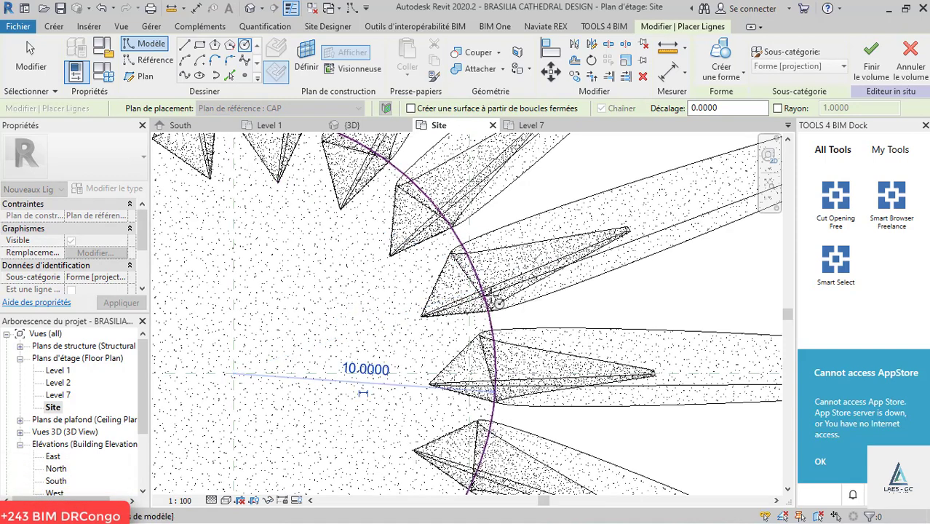
{"action": "key", "text": "Escape"}
{"action": "key", "text": "Escape"}
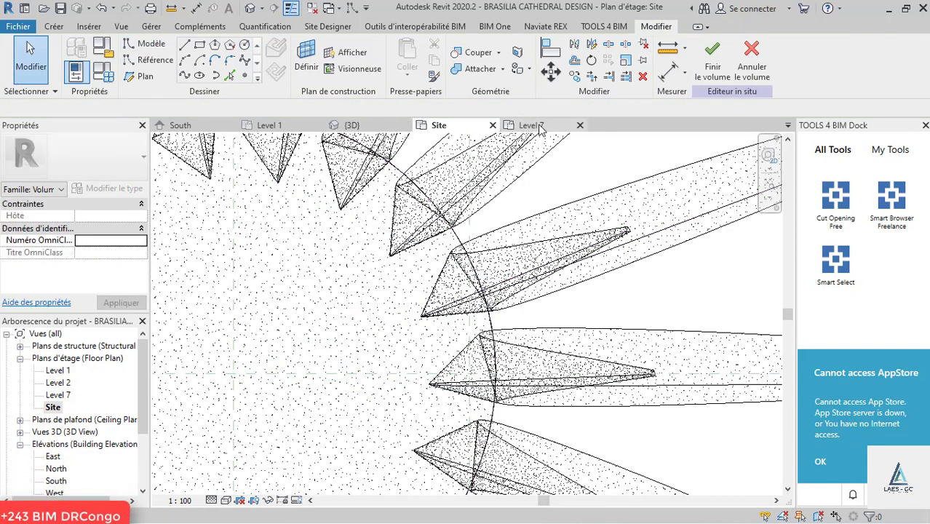
Step: In the Level 7 plan, draw a model circle with an 8 m radius centred on the reference-plane intersection, touching the ribs' inner tips
{"action": "left_click", "coordinate": [539, 128]}
{"action": "scroll", "coordinate": [529, 228], "scroll_direction": "up", "scroll_amount": 5}
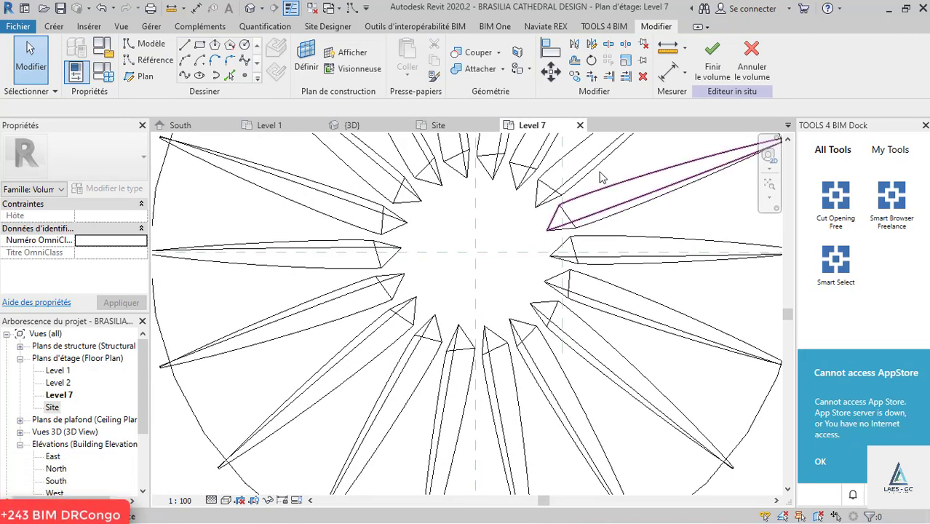
{"action": "left_click", "coordinate": [244, 44]}
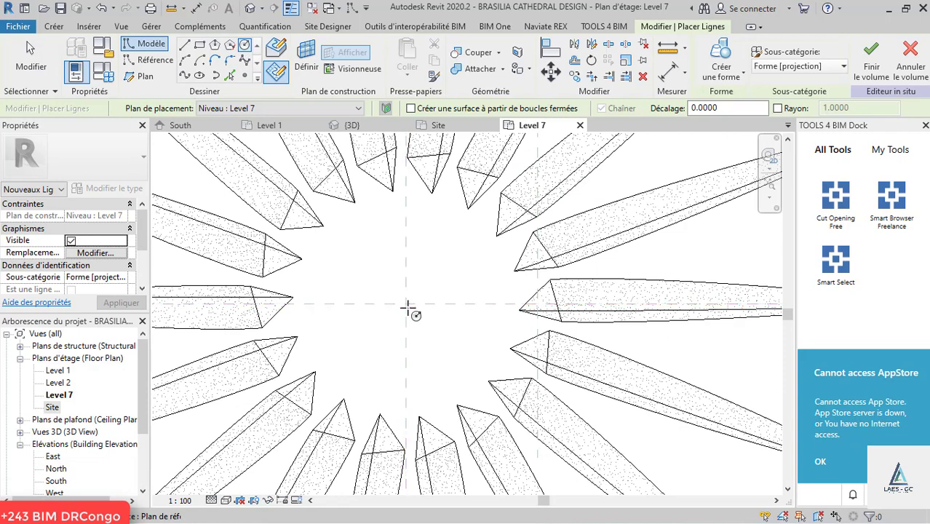
{"action": "left_click", "coordinate": [469, 289]}
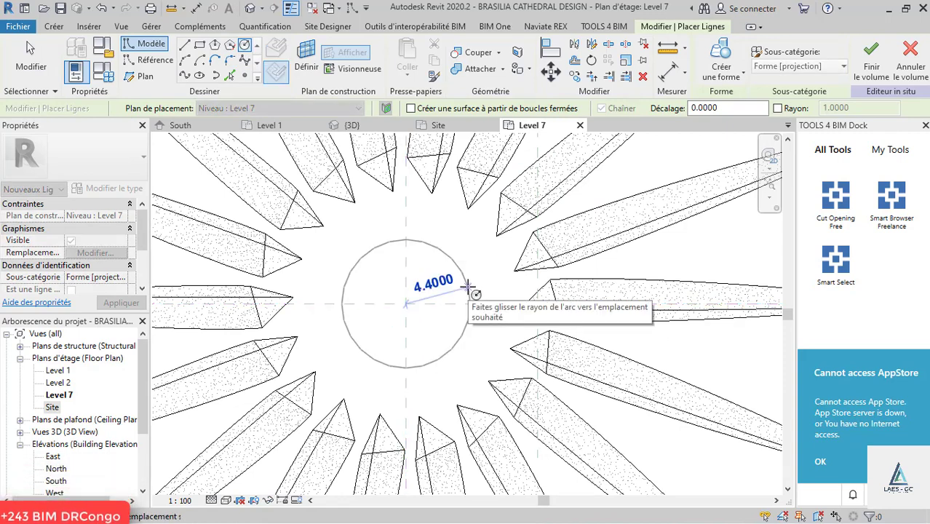
{"action": "type", "text": "8"}
{"action": "key", "text": "Return"}
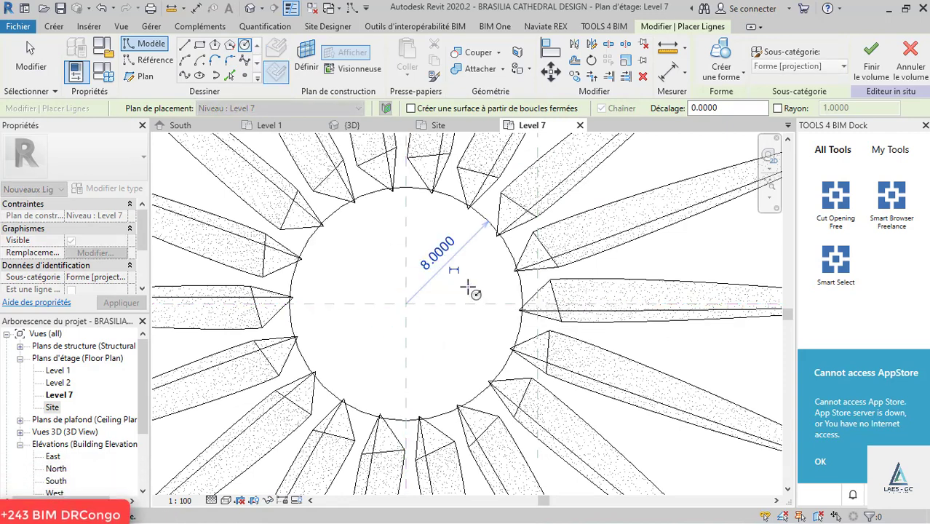
{"action": "key", "text": "Escape"}
{"action": "key", "text": "Escape"}
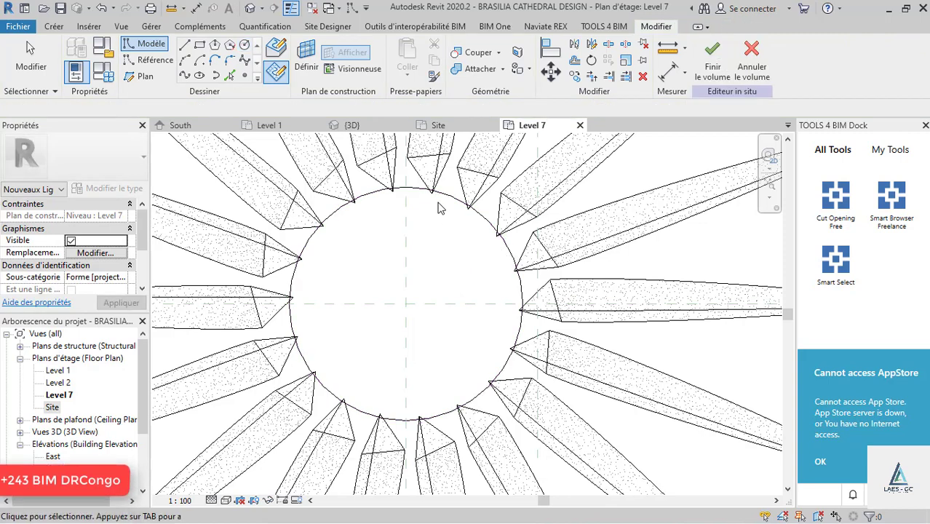
Step: In the 3D view, select the three stacked model circles from the cap down to the base and create a form through them
{"action": "left_click", "coordinate": [365, 128]}
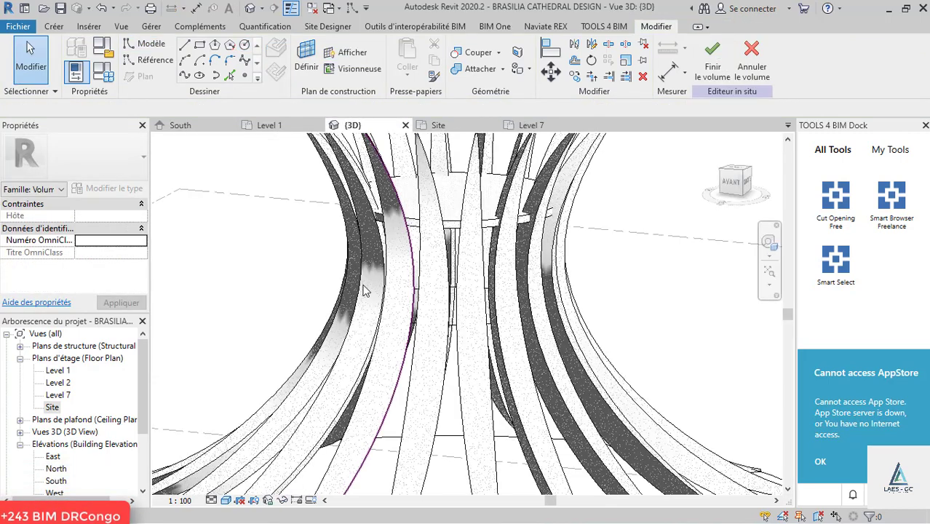
{"action": "scroll", "coordinate": [366, 285], "scroll_direction": "down", "scroll_amount": 2}
{"action": "scroll", "coordinate": [402, 336], "scroll_direction": "up", "scroll_amount": 1}
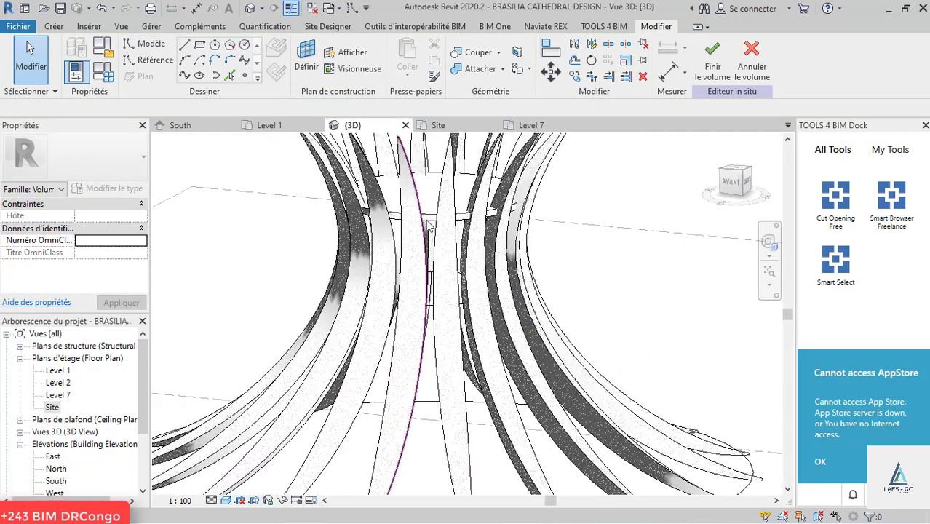
{"action": "left_click", "coordinate": [430, 221]}
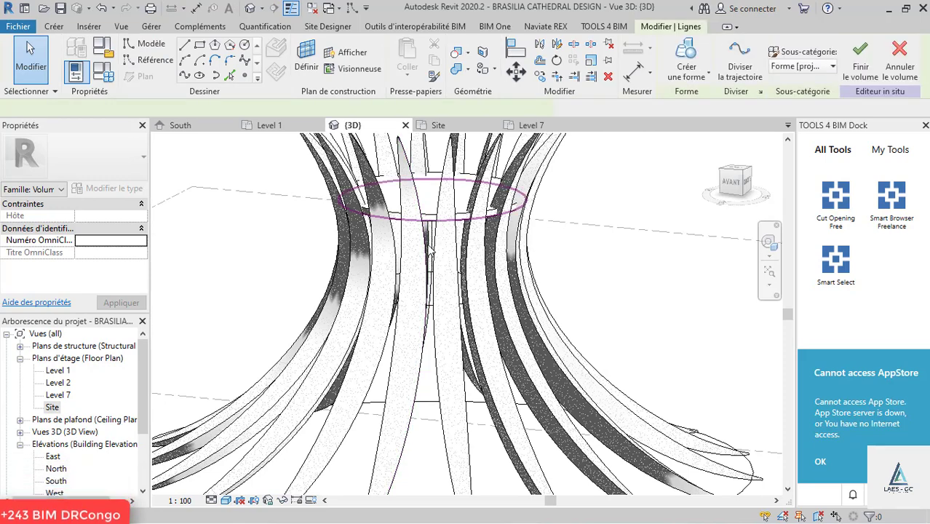
{"action": "scroll", "coordinate": [617, 231], "scroll_direction": "down", "scroll_amount": 2}
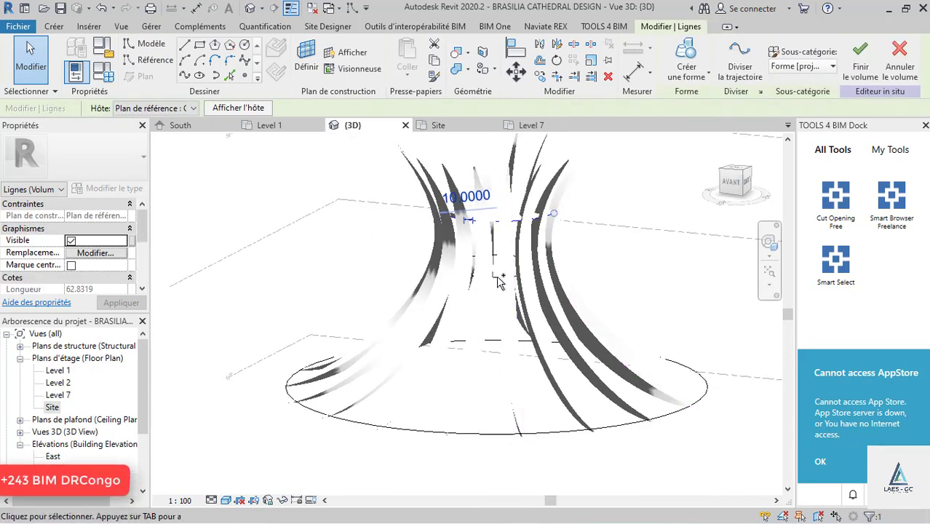
{"action": "left_click", "coordinate": [436, 433], "text": "ctrl"}
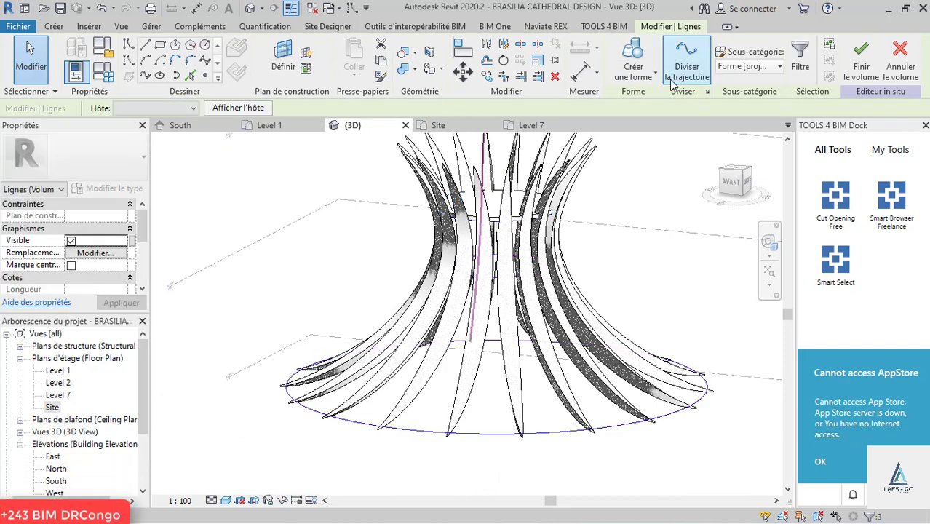
{"action": "left_click", "coordinate": [644, 73]}
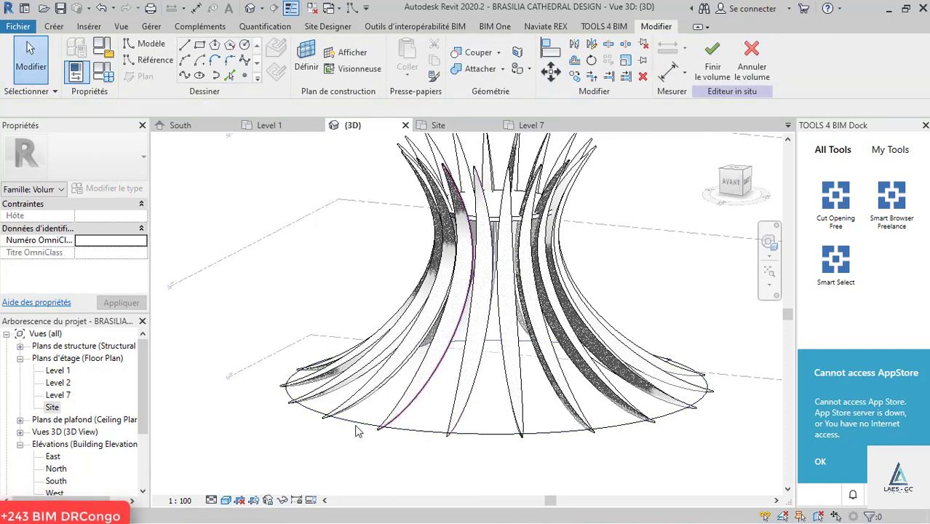
Step: Display the 3D view in the Realistic style to check the new inner form, and finish the in-place mass
{"action": "middle_click_drag", "start_coordinate": [369, 425], "coordinate": [392, 462], "text": "shift"}
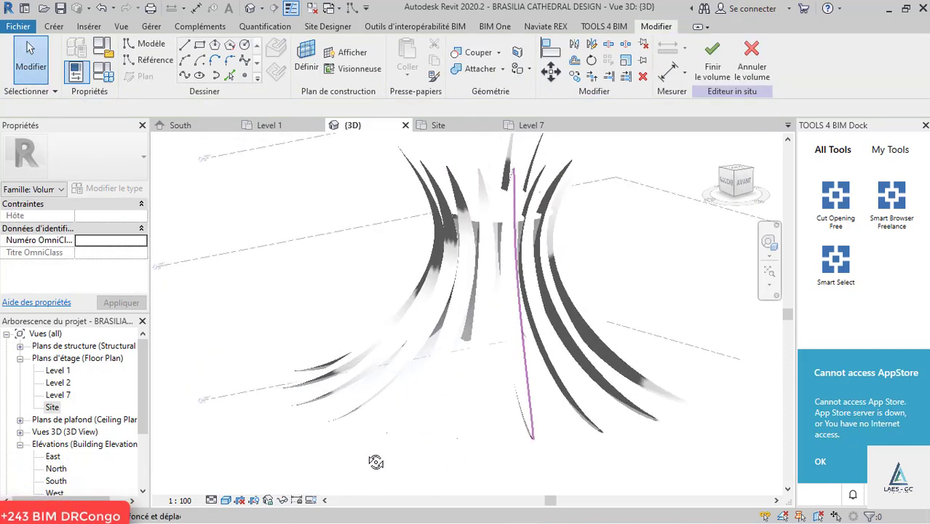
{"action": "left_click", "coordinate": [225, 500]}
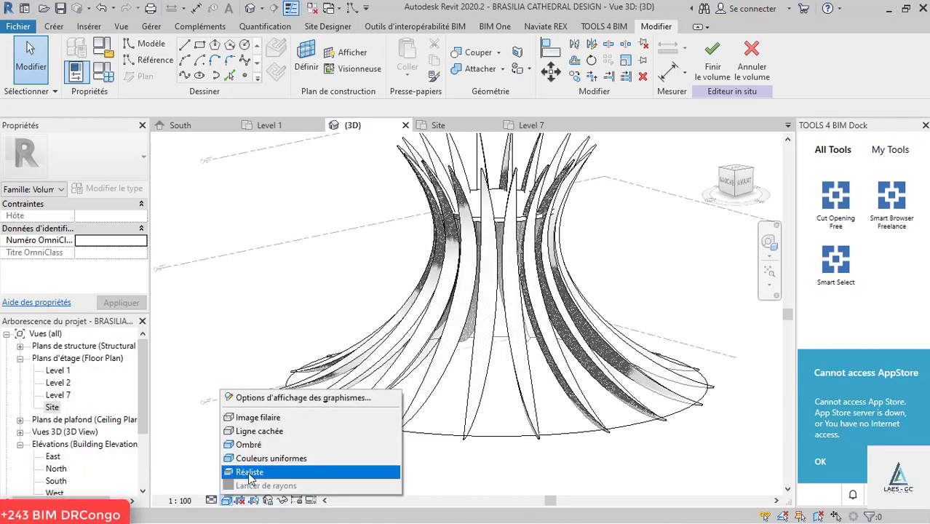
{"action": "left_click", "coordinate": [249, 474]}
{"action": "middle_click_drag", "start_coordinate": [421, 441], "coordinate": [508, 392], "text": "shift"}
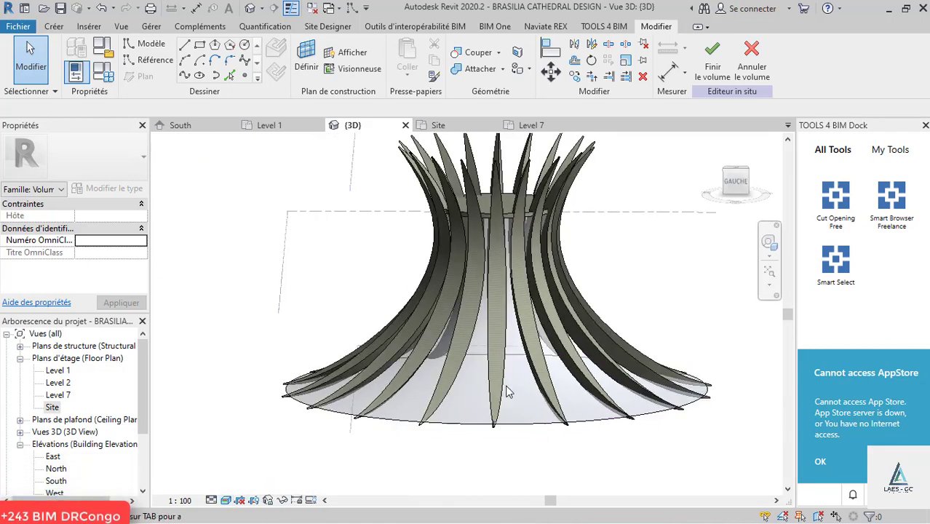
{"action": "left_click", "coordinate": [713, 67]}
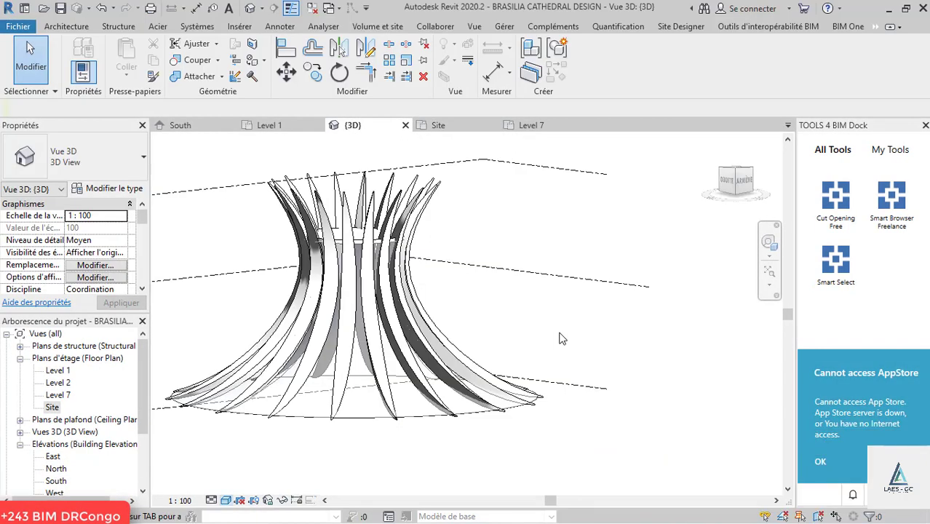
{"action": "middle_click_drag", "start_coordinate": [505, 317], "coordinate": [733, 396], "text": "shift"}
{"action": "scroll", "coordinate": [519, 434], "scroll_direction": "up", "scroll_amount": 3}
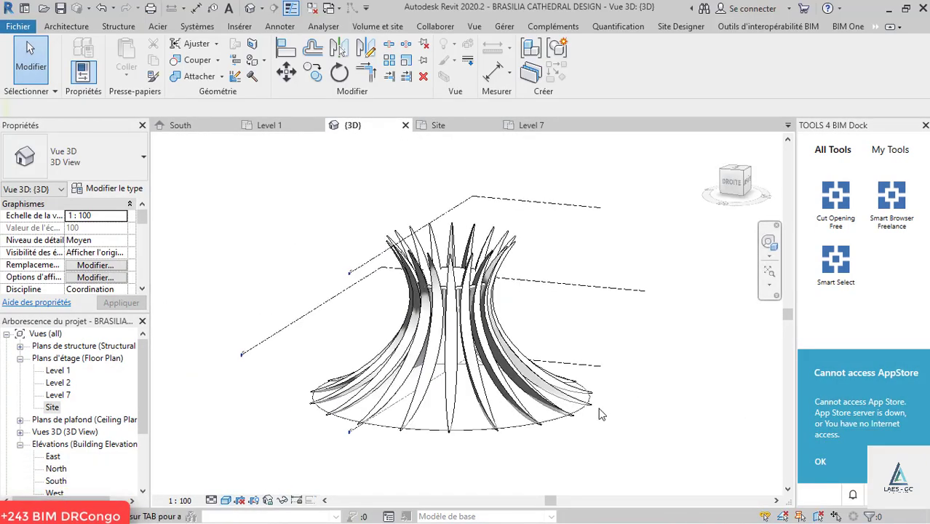
Step: Create a 1500 x 3000mm curtain system by face on the curved inner surface of the mass between the ribs
{"action": "left_click", "coordinate": [519, 434]}
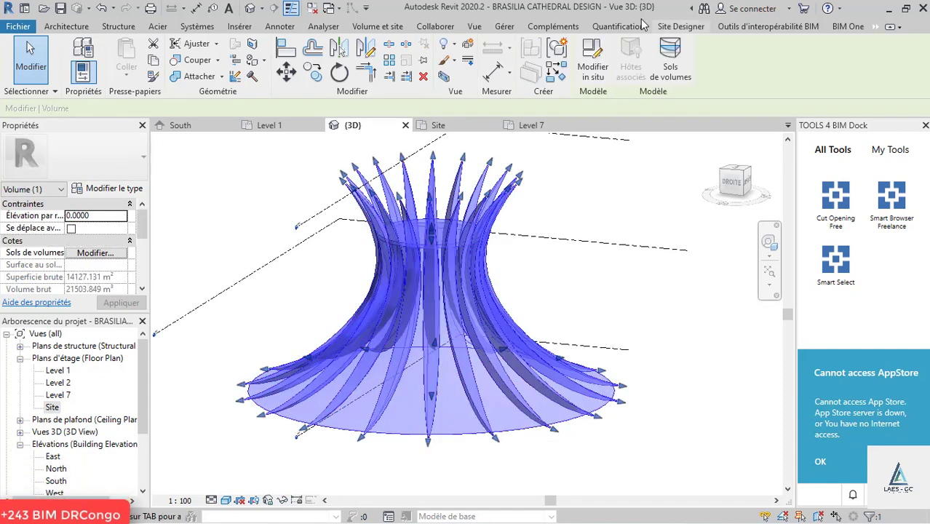
{"action": "left_click", "coordinate": [377, 27]}
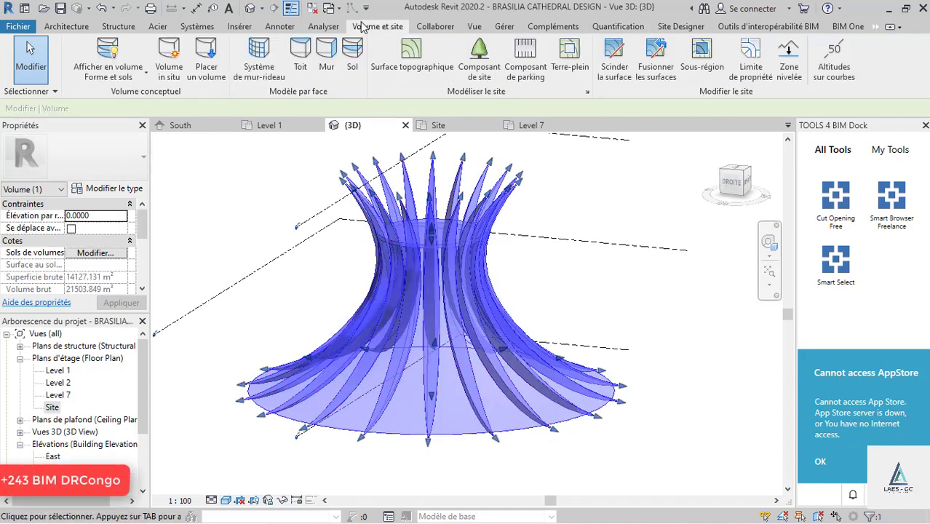
{"action": "left_click", "coordinate": [254, 51]}
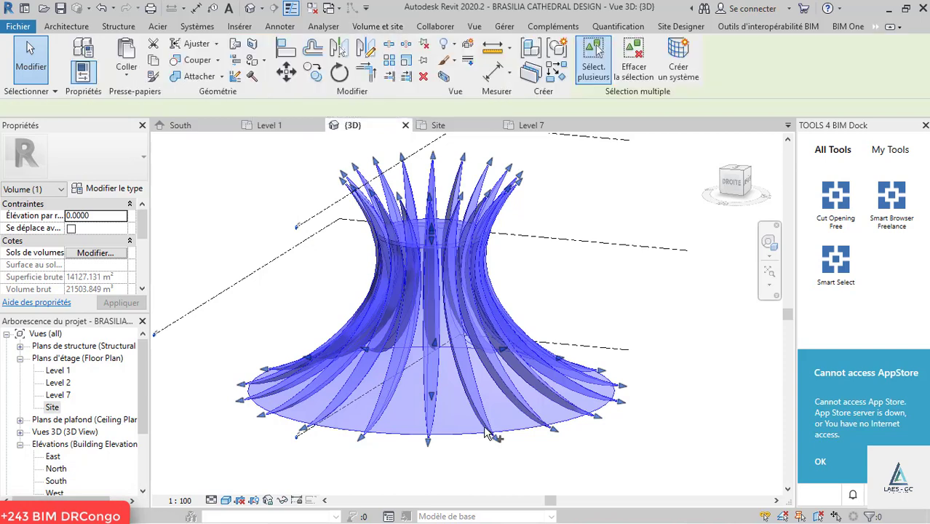
{"action": "left_click", "coordinate": [278, 420]}
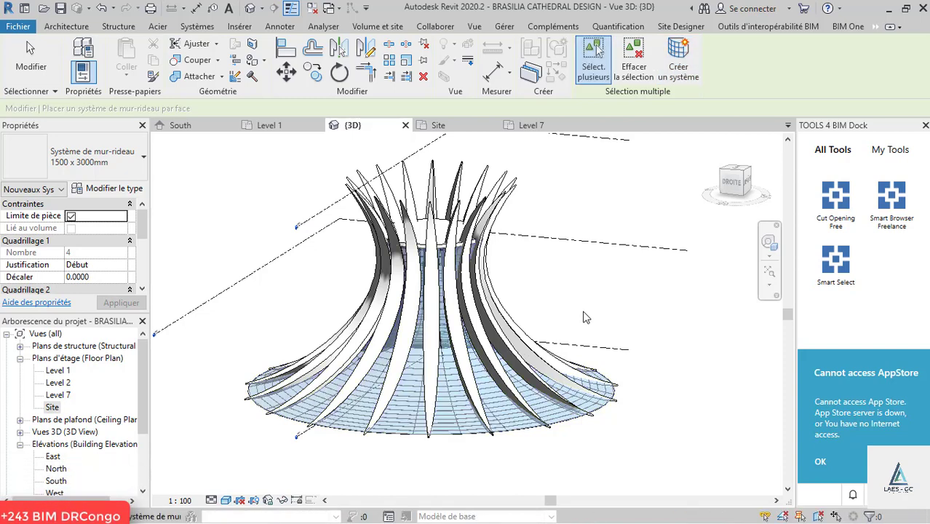
{"action": "key", "text": "Escape"}
Step: Compare the glazed 3D model with the Cathedral of Brasilia photo in the PowerPoint presentation, and return to Revit
{"action": "middle_click_drag", "start_coordinate": [500, 281], "coordinate": [536, 344], "text": "shift"}
{"action": "scroll", "coordinate": [519, 335], "scroll_direction": "up", "scroll_amount": 2}
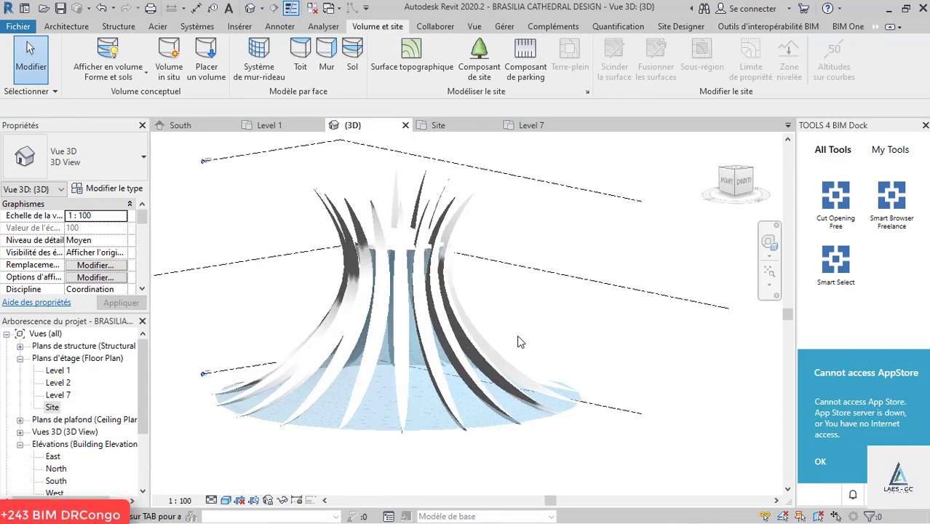
{"action": "key", "text": "alt+Tab"}
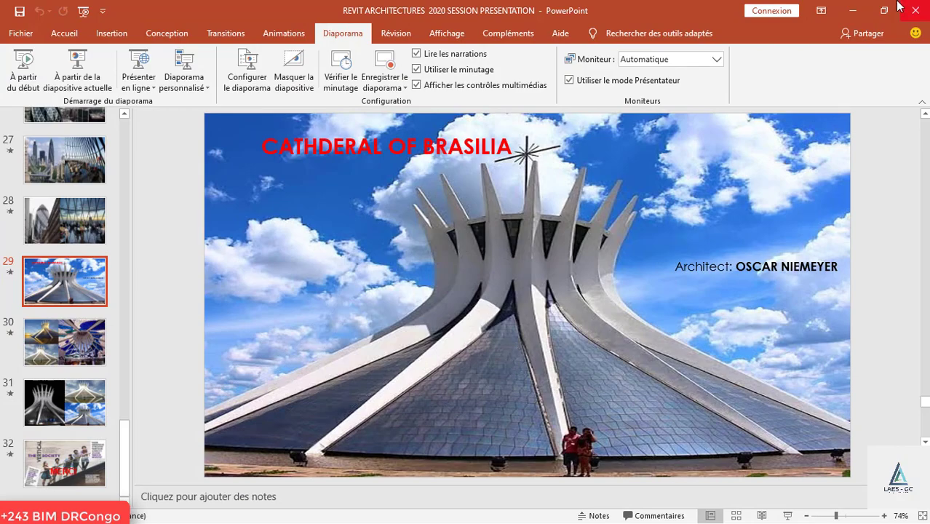
{"action": "left_click", "coordinate": [853, 11]}
{"action": "scroll", "coordinate": [511, 272], "scroll_direction": "up", "scroll_amount": 3}
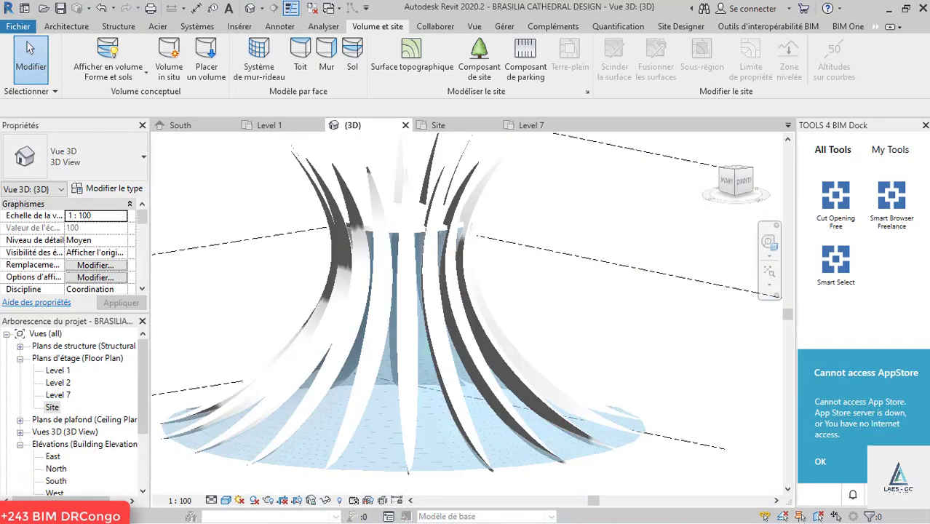
{"action": "scroll", "coordinate": [451, 315], "scroll_direction": "down", "scroll_amount": 2}
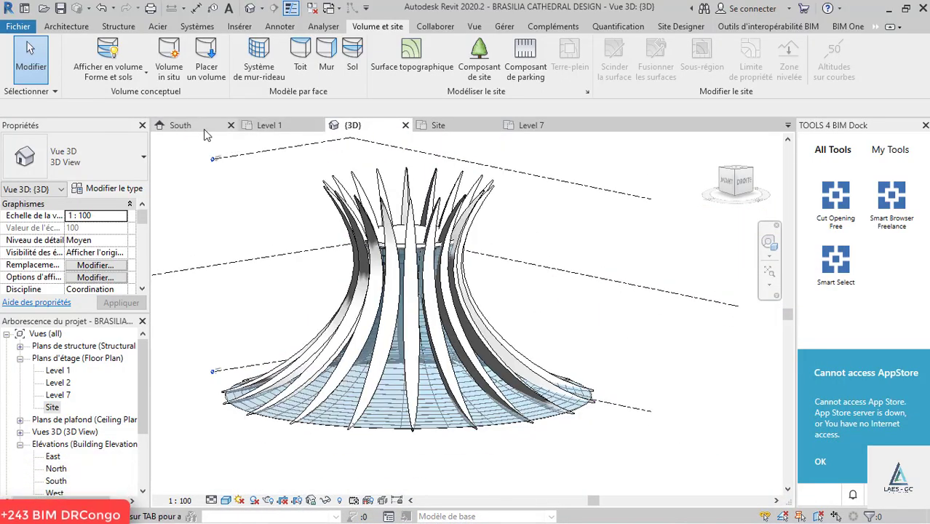
Step: In the Level 1 plan, place a perspective camera at a 1.75 offset from Level 1, looking at the cathedral
{"action": "left_click", "coordinate": [270, 125]}
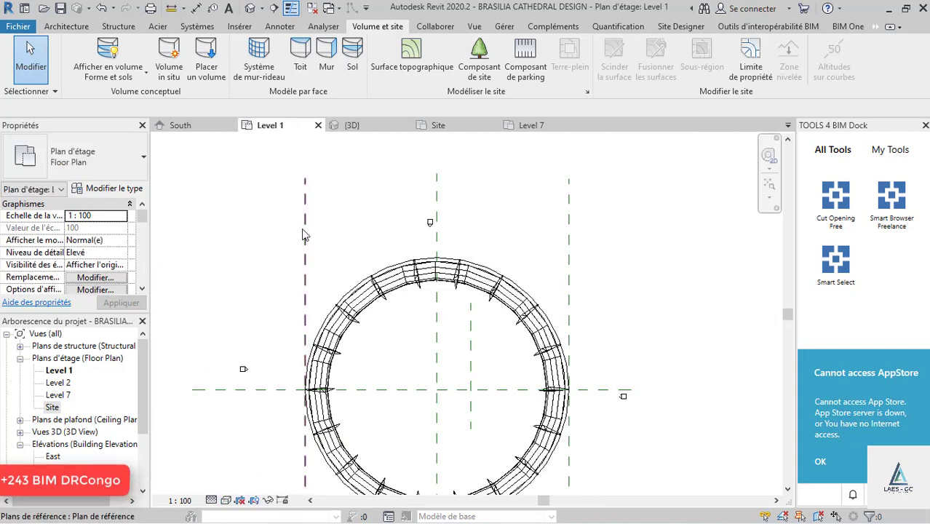
{"action": "scroll", "coordinate": [305, 237], "scroll_direction": "down", "scroll_amount": 2}
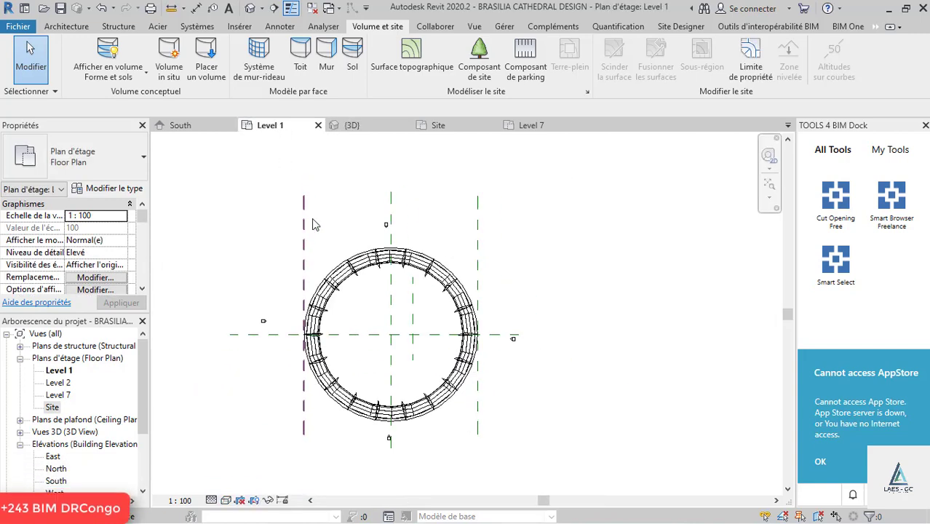
{"action": "left_click", "coordinate": [262, 8]}
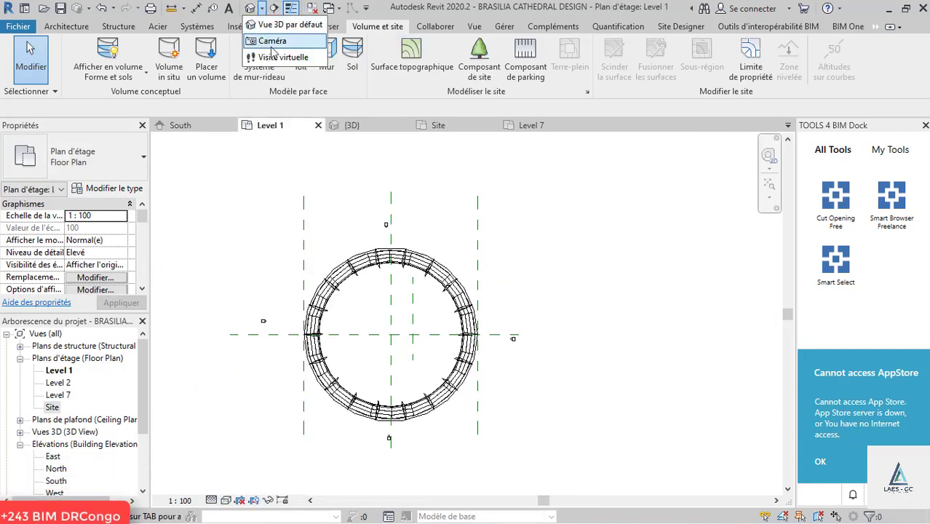
{"action": "left_click", "coordinate": [266, 41]}
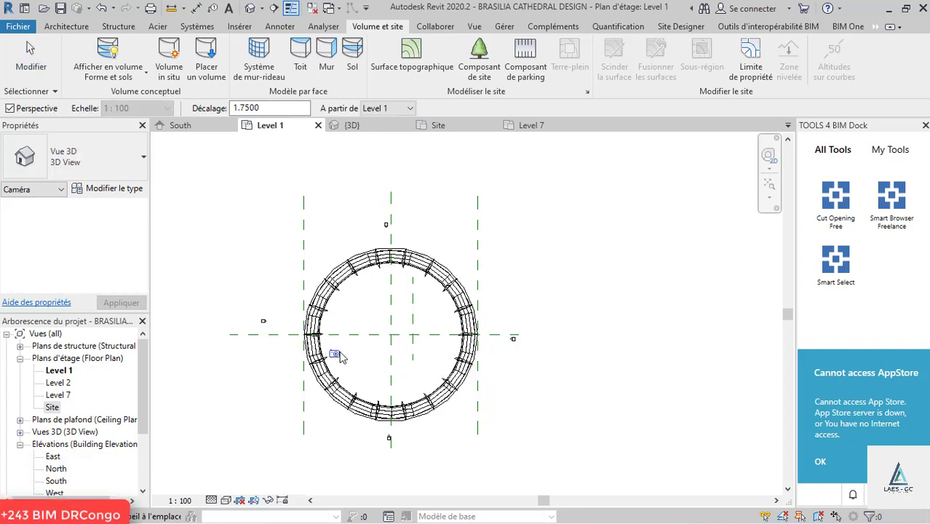
{"action": "left_click", "coordinate": [535, 302]}
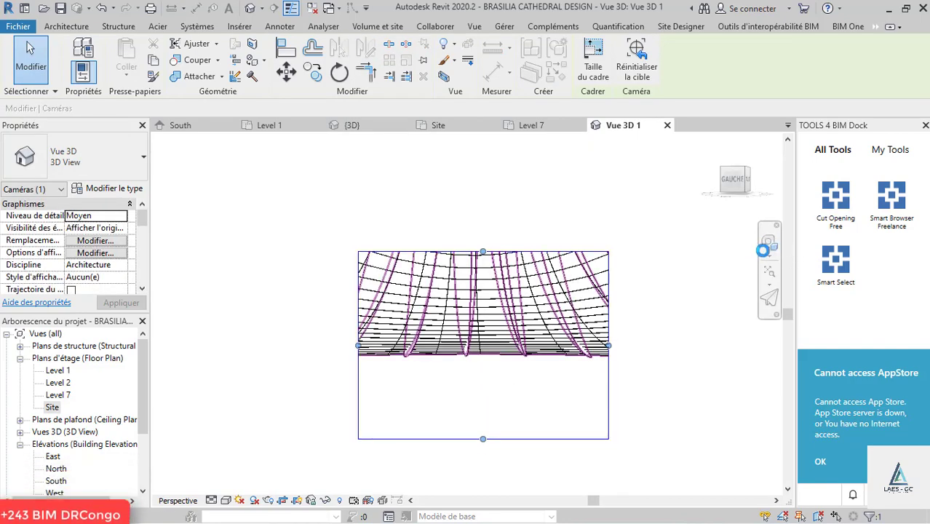
Step: Try to reframe the first camera view with the navigation wheel's Orbit tool, and leave it for the Level 7 plan
{"action": "left_click", "coordinate": [766, 246]}
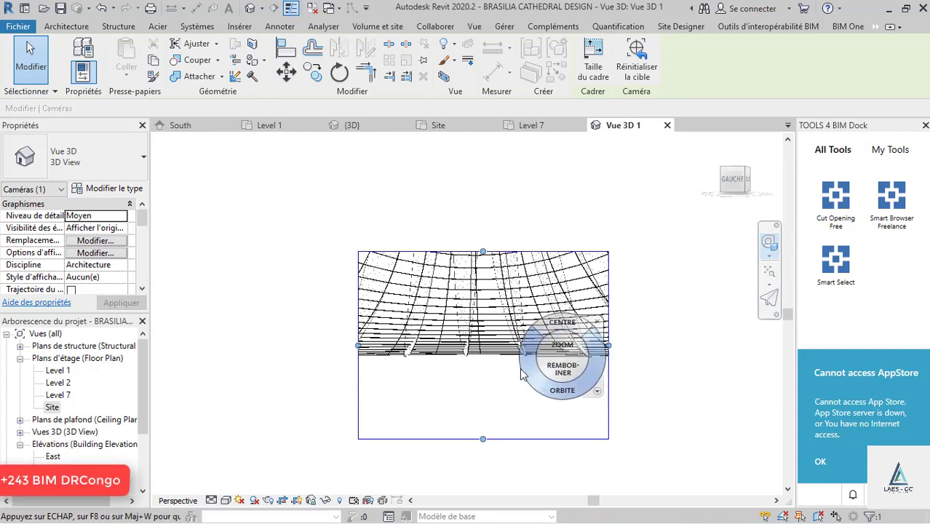
{"action": "mouse_move", "coordinate": [510, 419]}
{"action": "left_mouse_down"}
{"action": "mouse_move", "coordinate": [513, 352]}
{"action": "mouse_move", "coordinate": [458, 367]}
{"action": "mouse_move", "coordinate": [505, 420]}
{"action": "left_mouse_up"}
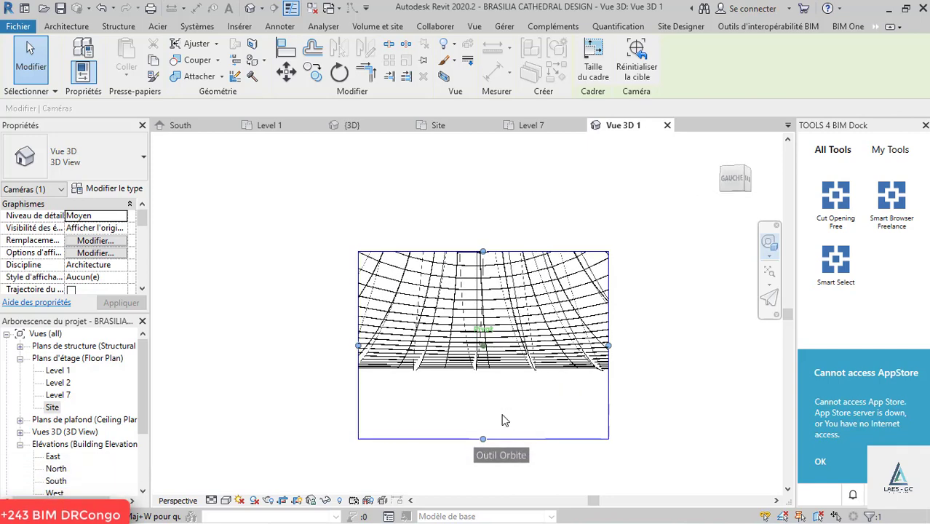
{"action": "left_click_drag", "start_coordinate": [472, 360], "coordinate": [472, 361]}
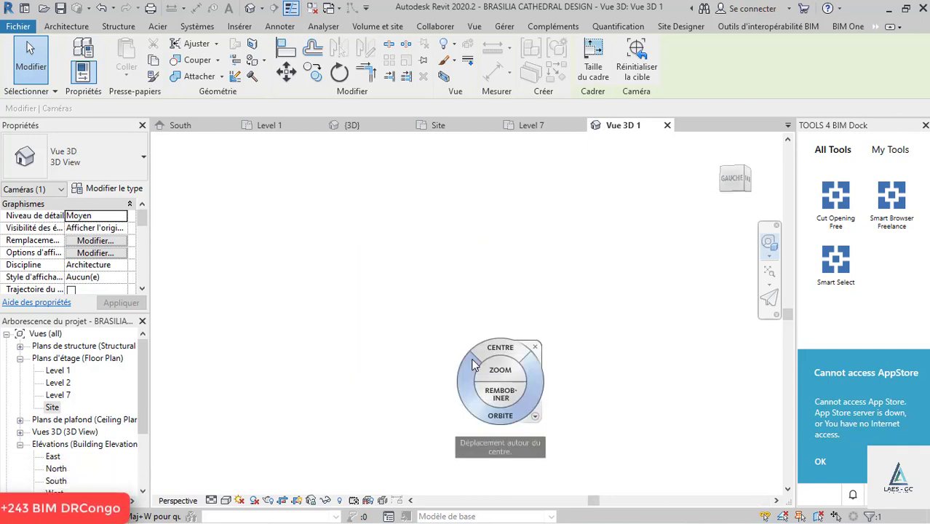
{"action": "left_click", "coordinate": [532, 126]}
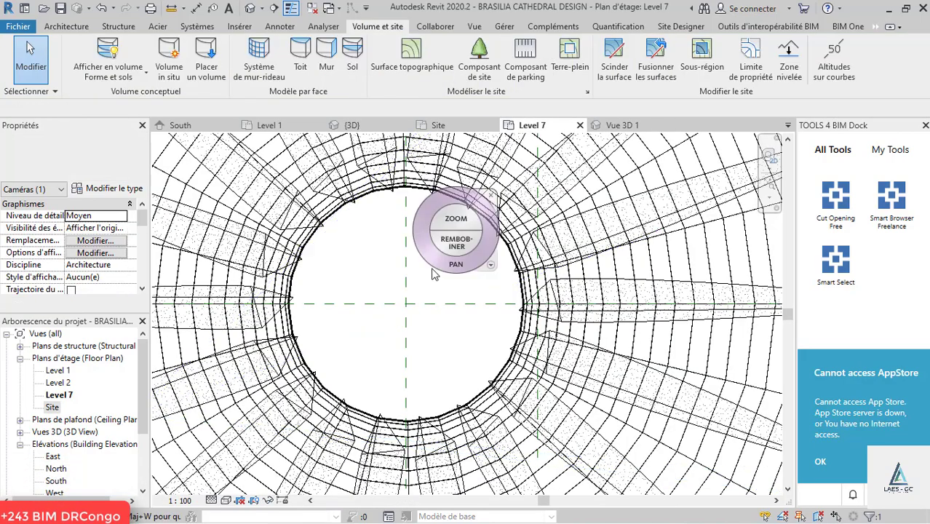
{"action": "key", "text": "Escape"}
Step: From the Level 1 plan, create a second perspective camera view placed far enough away to frame the whole cathedral
{"action": "scroll", "coordinate": [398, 294], "scroll_direction": "down", "scroll_amount": 5}
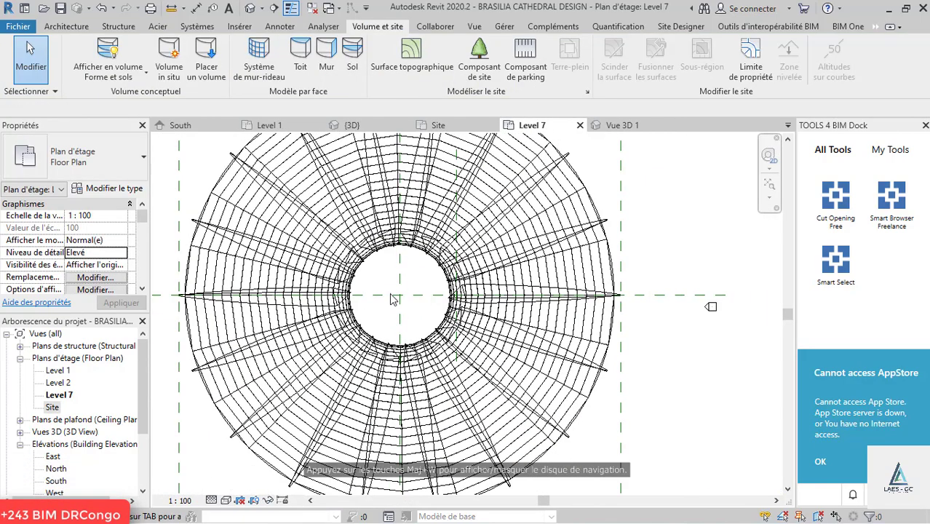
{"action": "scroll", "coordinate": [375, 332], "scroll_direction": "down", "scroll_amount": 2}
{"action": "left_click", "coordinate": [288, 126]}
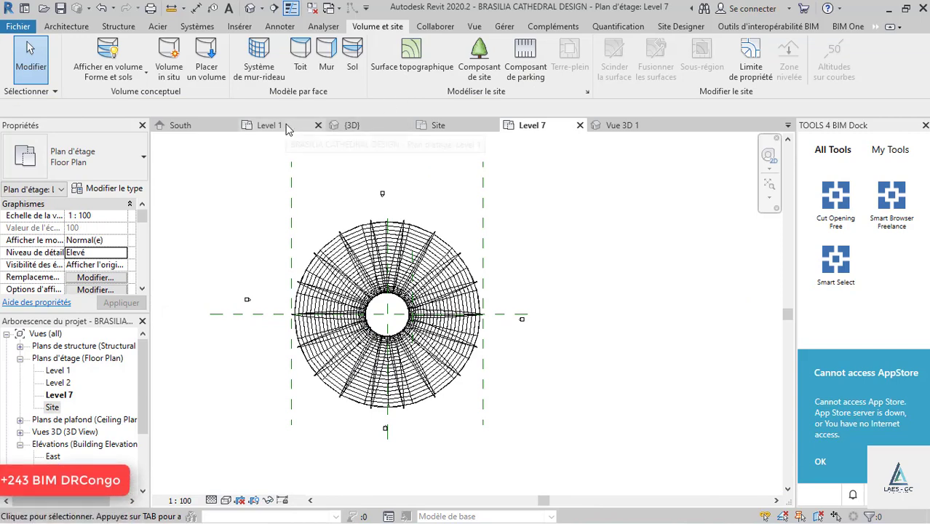
{"action": "left_click", "coordinate": [263, 9]}
{"action": "left_click", "coordinate": [277, 56]}
{"action": "left_click", "coordinate": [312, 338]}
{"action": "scroll", "coordinate": [350, 372], "scroll_direction": "down", "scroll_amount": 1}
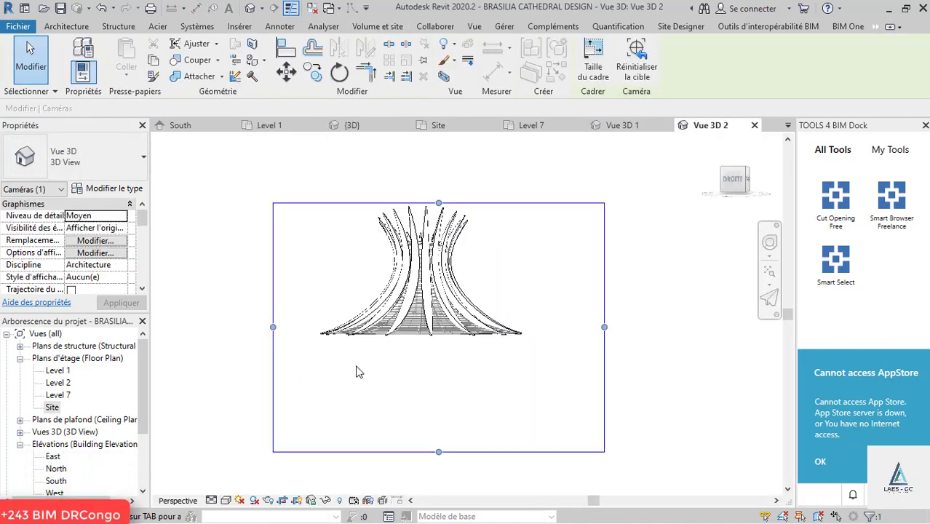
Step: Crop the lower edge of the second camera view to just below the cathedral's base and set its visual style to Shaded
{"action": "left_click_drag", "start_coordinate": [439, 453], "coordinate": [439, 336]}
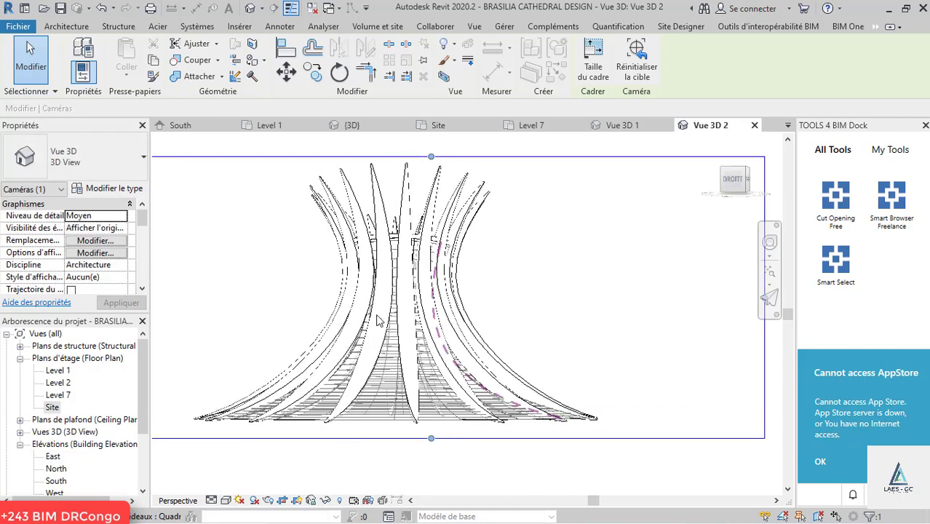
{"action": "left_click", "coordinate": [227, 500]}
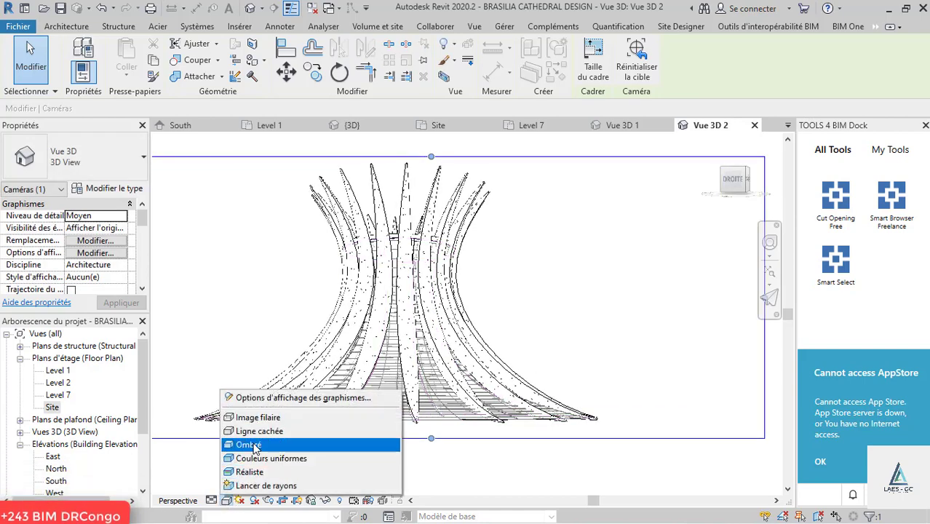
{"action": "left_click", "coordinate": [251, 444]}
{"action": "left_click", "coordinate": [592, 317]}
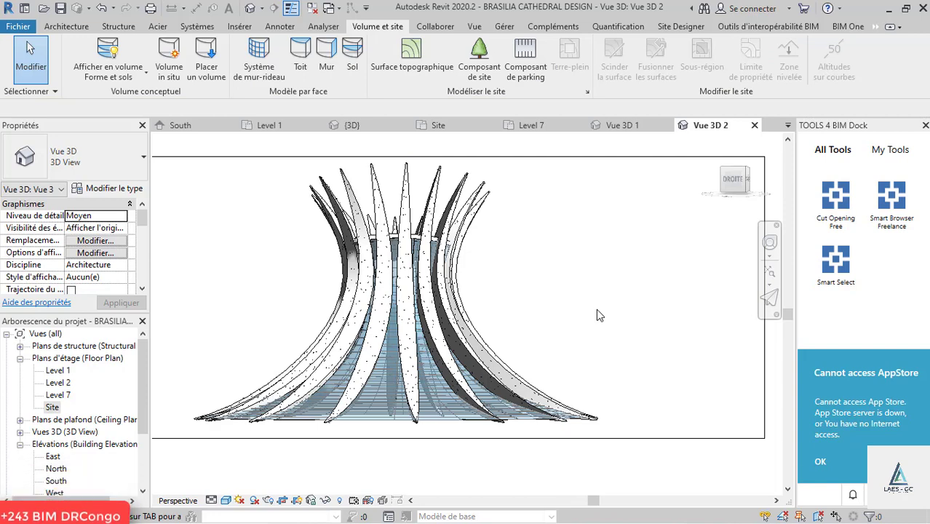
Step: Close the second camera view and examine the glazed cathedral from another angle in the {3D} view
{"action": "scroll", "coordinate": [596, 311], "scroll_direction": "down", "scroll_amount": 8}
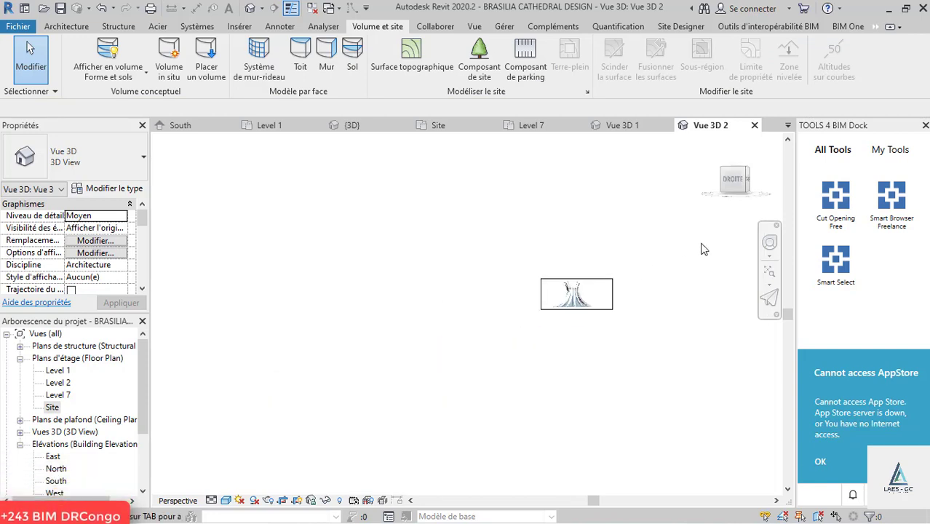
{"action": "left_click", "coordinate": [755, 126]}
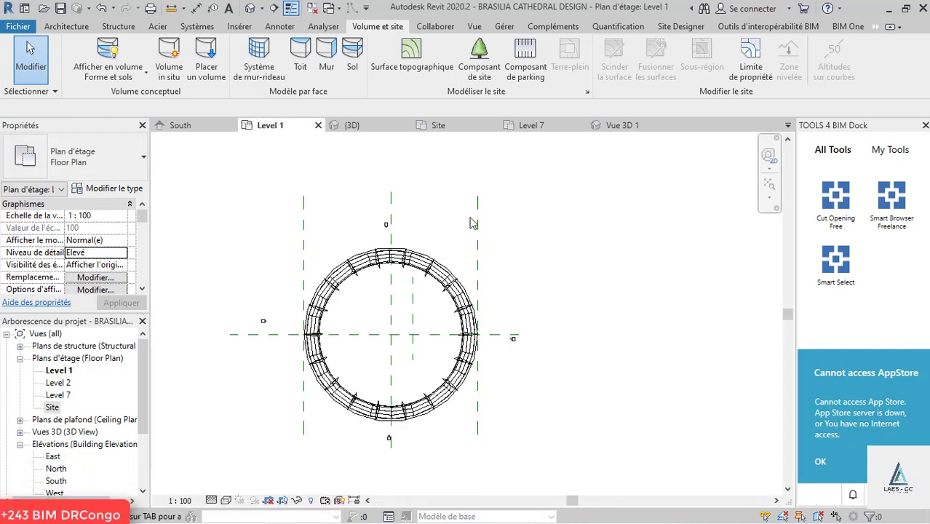
{"action": "left_click", "coordinate": [366, 128]}
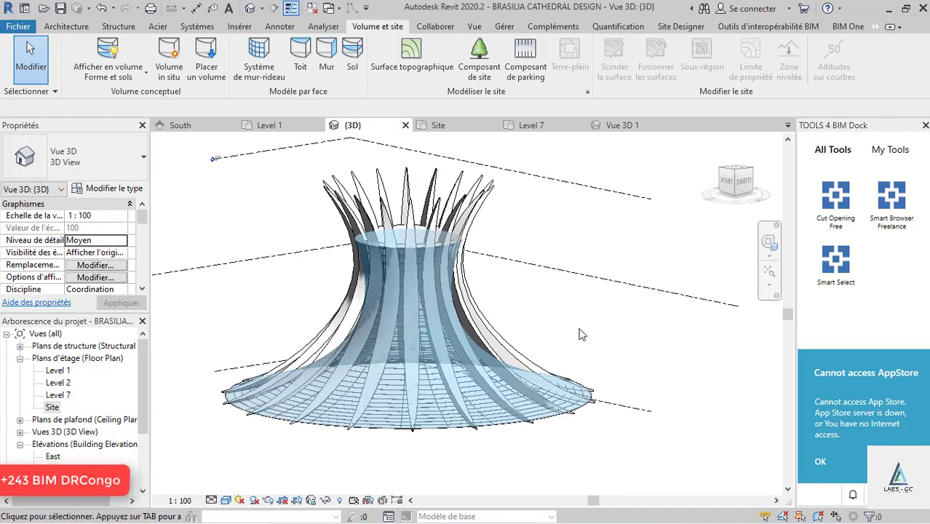
{"action": "right_click", "coordinate": [528, 326]}
{"action": "left_click", "coordinate": [579, 343]}
{"action": "middle_click_drag", "start_coordinate": [573, 326], "coordinate": [673, 411], "text": "shift"}
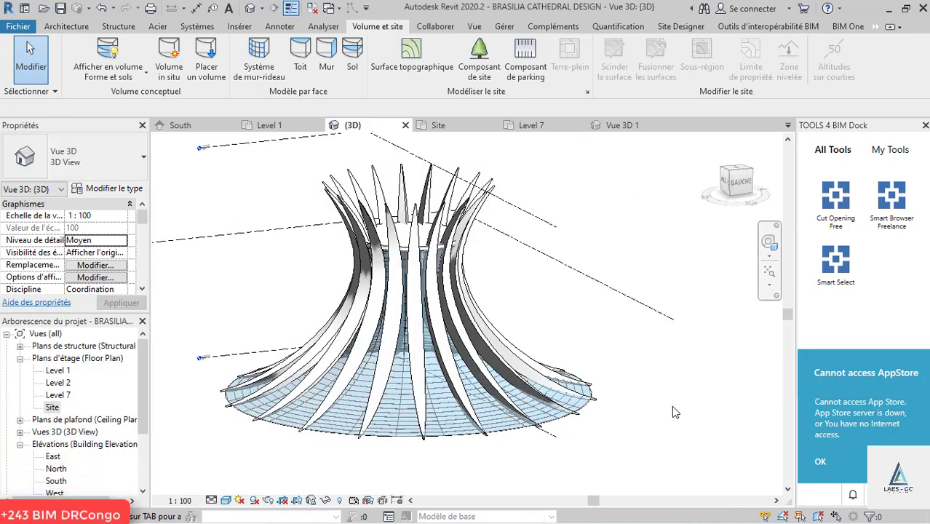